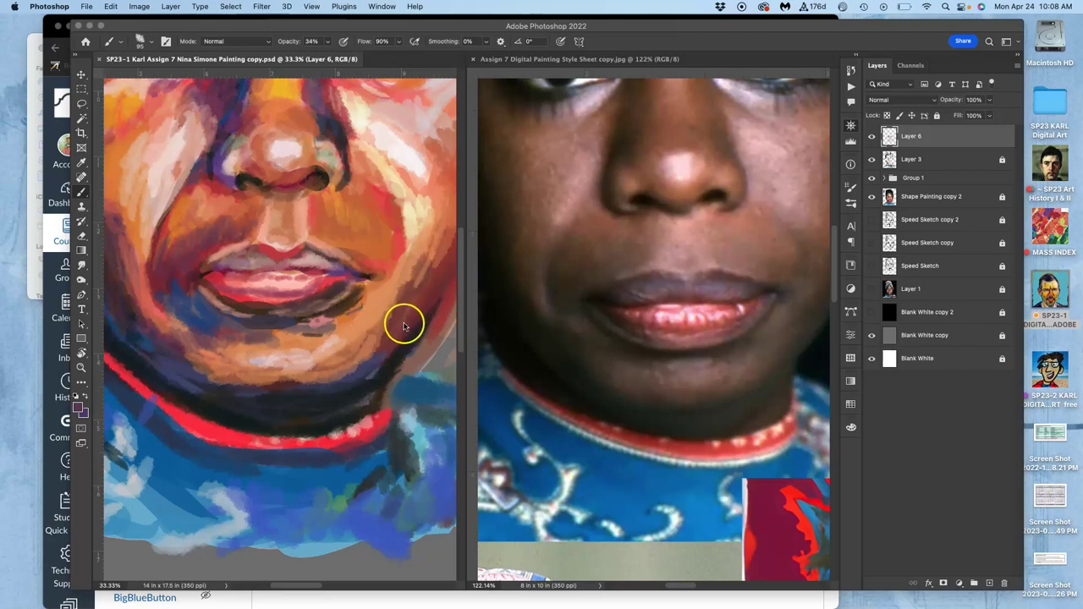
Examine the refined painting example on the course discussion page in Chrome, and return to the painting in Photoshop
click(235, 62)
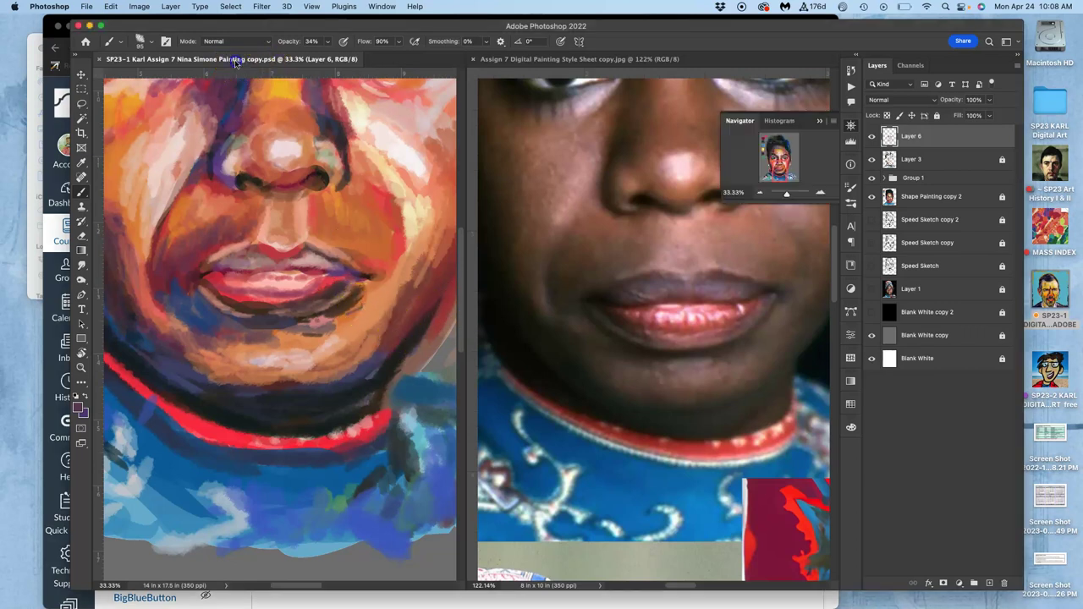
click(81, 118)
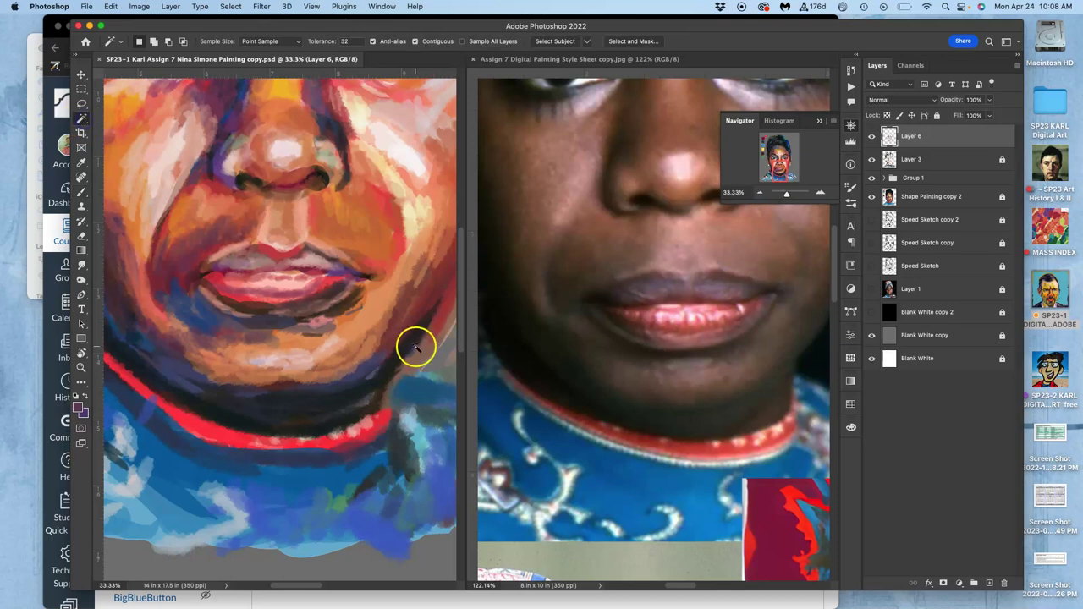
click(52, 107)
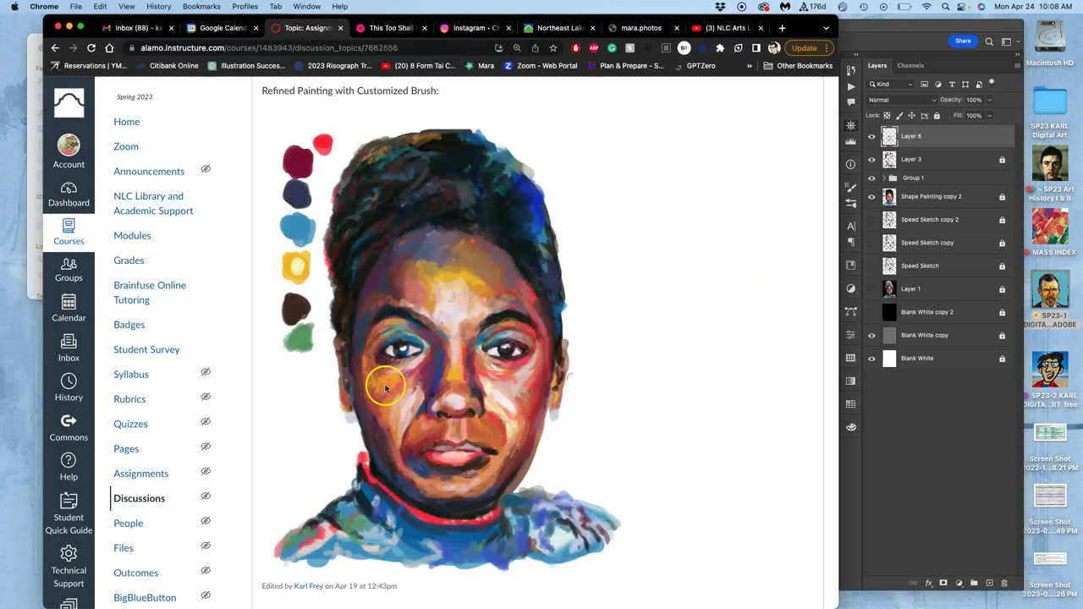
click(861, 44)
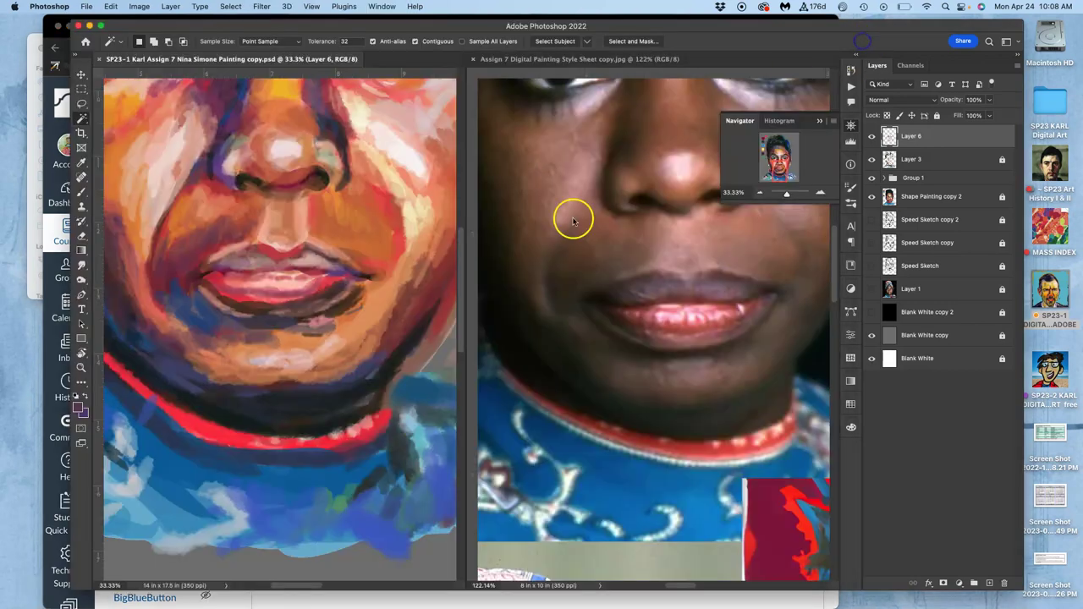
With the Brush at 34% opacity, soften the red cupid's bow of the upper lip with sampled pink and flesh tones
scroll(417, 292, down, 3)
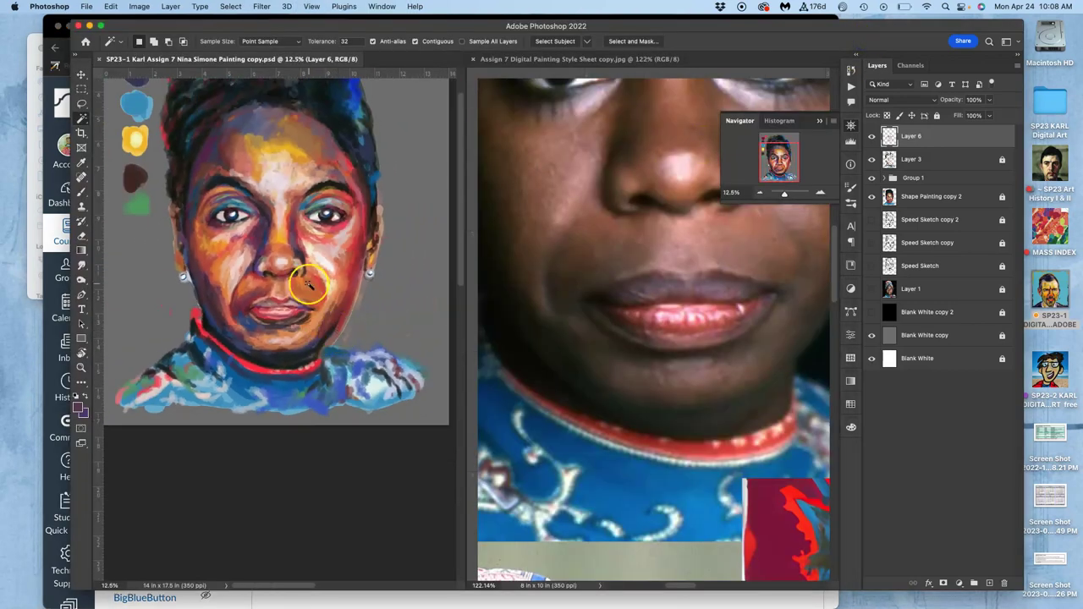
drag(295, 253, 292, 294)
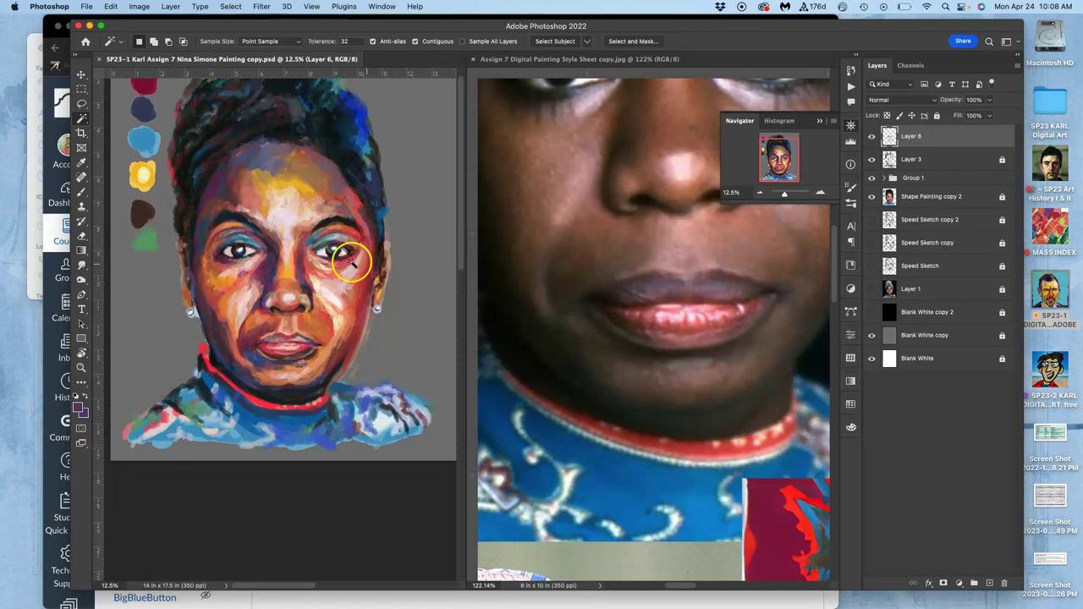
scroll(359, 342, up, 4)
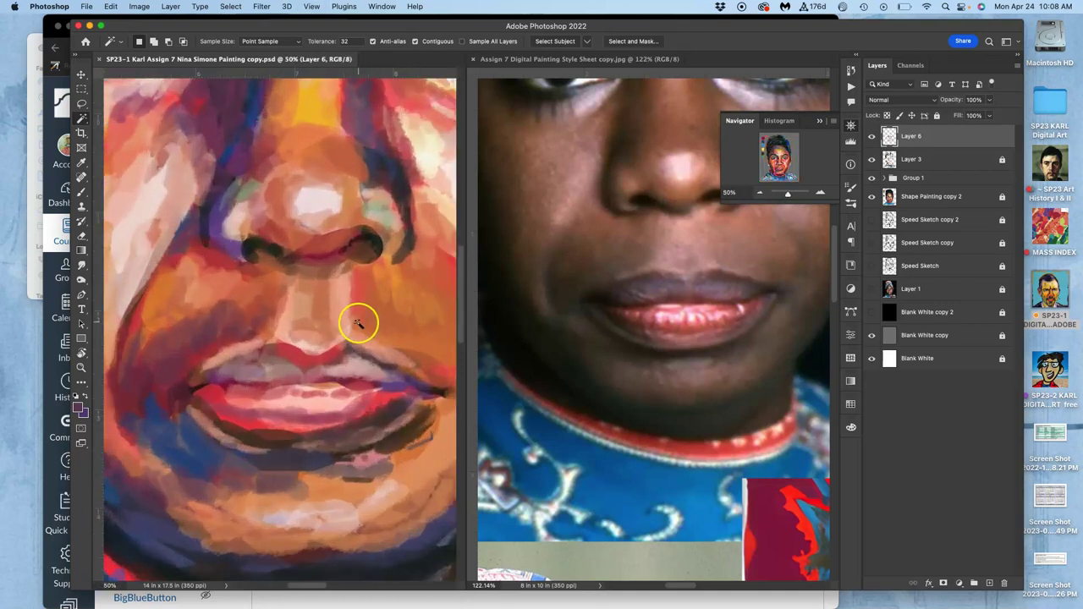
scroll(359, 327, up, 1)
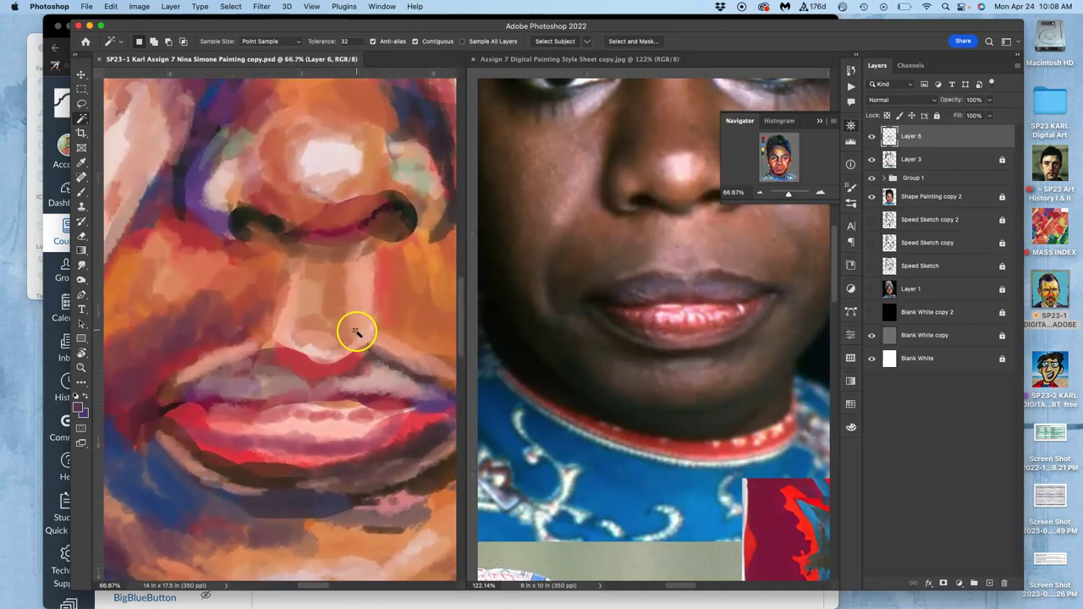
drag(337, 344, 273, 259)
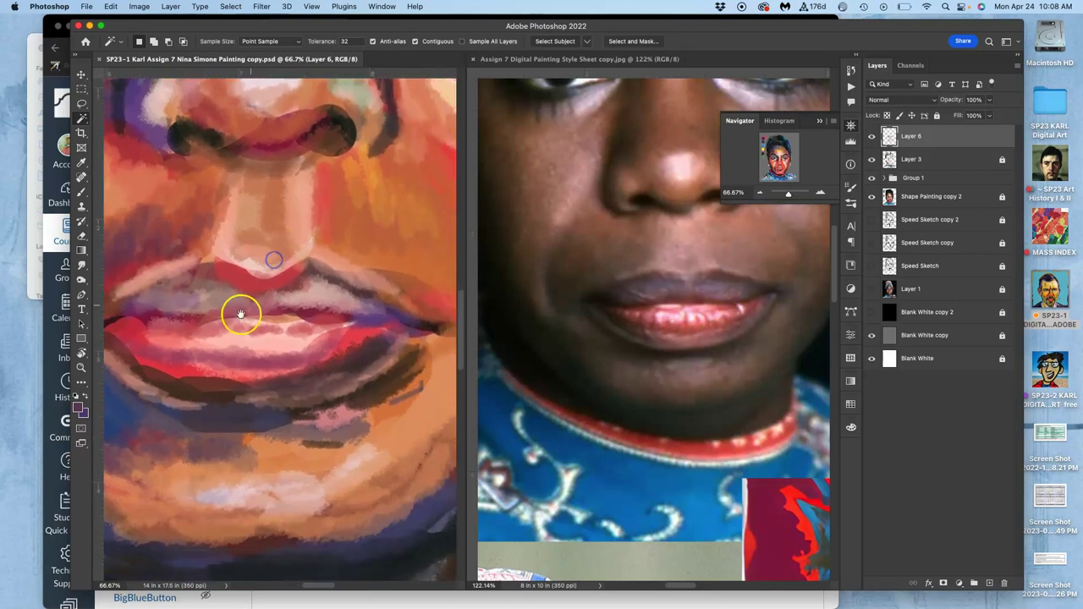
drag(290, 309, 323, 282)
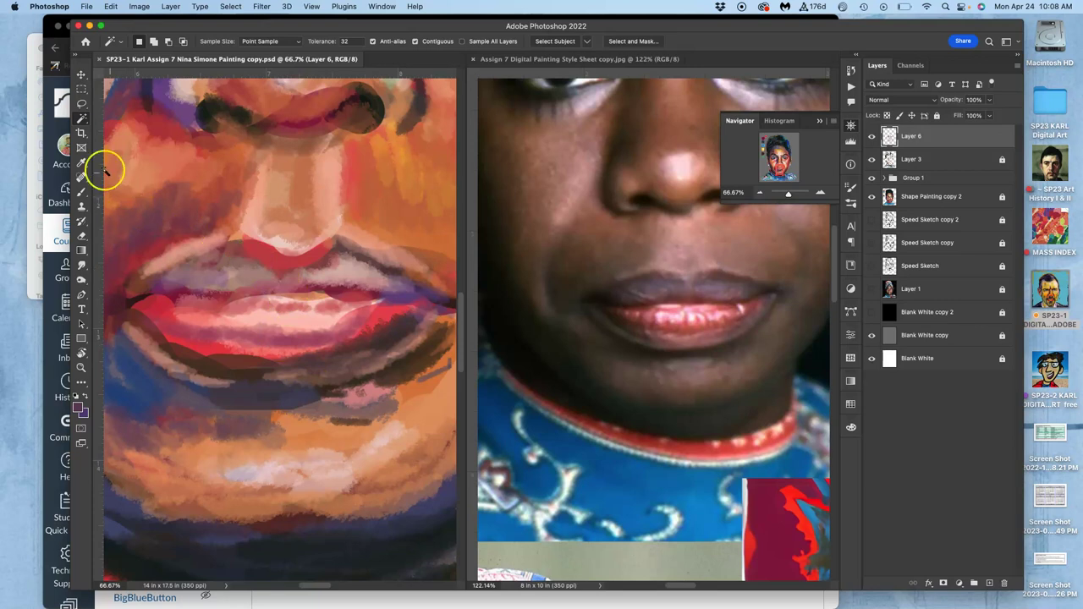
click(82, 193)
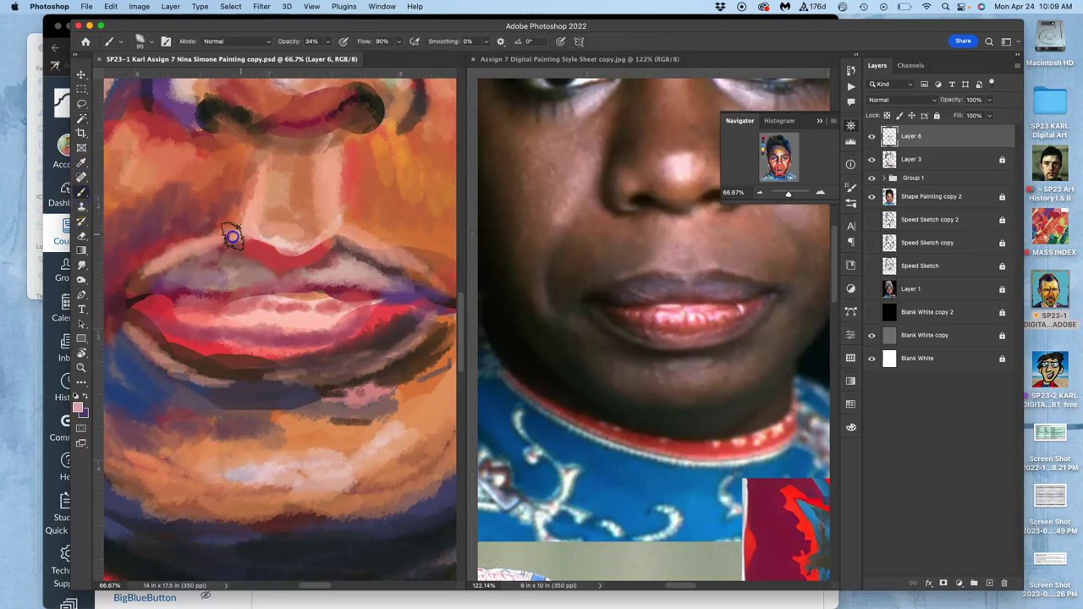
mouse_move(230, 237)
mouse_down()
mouse_move(391, 261)
mouse_move(306, 260)
mouse_up()
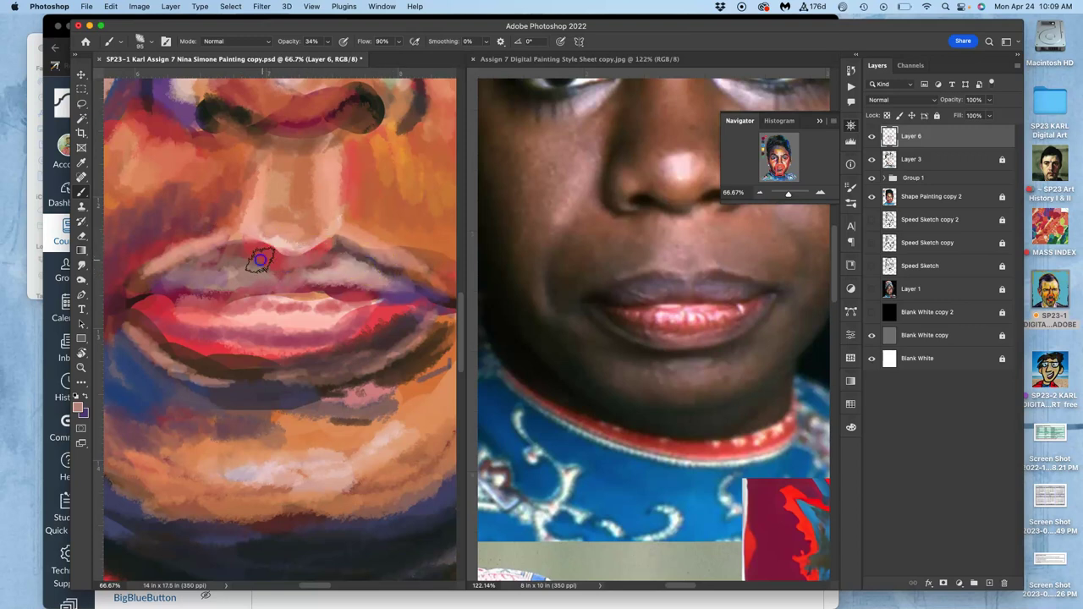
Shade the left half of the upper lip and the left mouth corner with sampled dark brown-mauve tones
alt+click(396, 345)
click(262, 260)
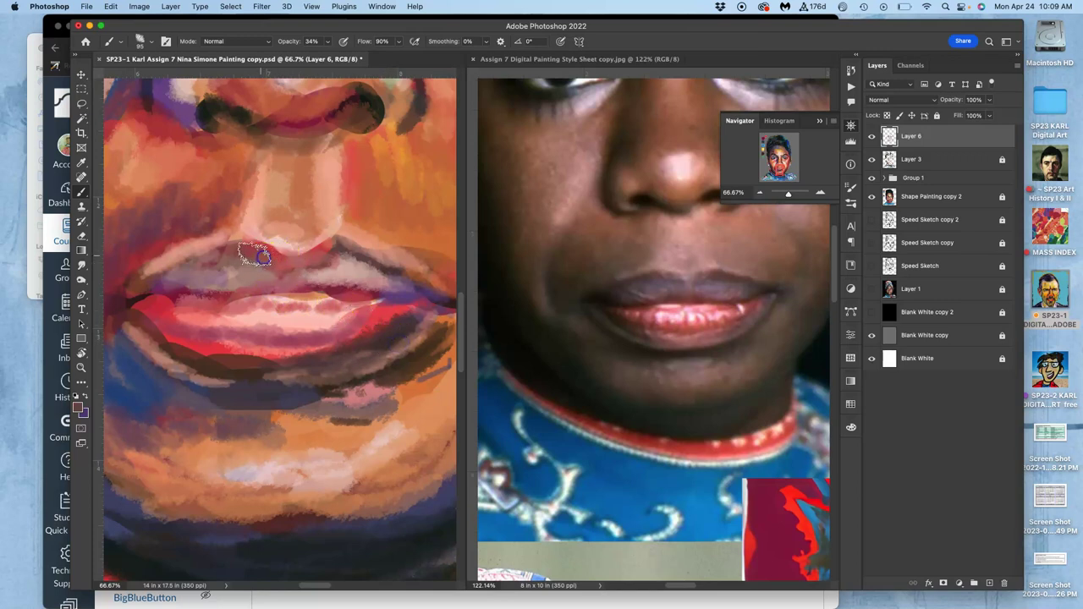
mouse_move(254, 254)
mouse_down()
mouse_move(300, 273)
mouse_move(316, 268)
mouse_move(289, 271)
mouse_move(346, 257)
mouse_move(351, 285)
mouse_move(313, 268)
mouse_move(211, 270)
mouse_move(224, 309)
mouse_move(214, 278)
mouse_up()
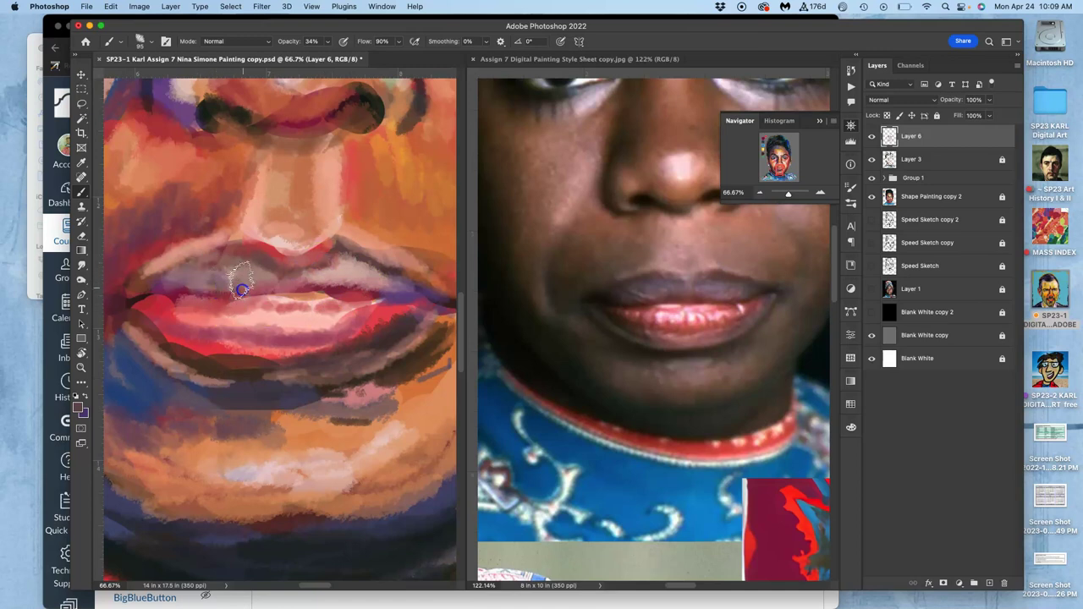
mouse_move(390, 284)
mouse_down()
mouse_move(451, 299)
mouse_move(274, 285)
mouse_move(179, 293)
mouse_move(195, 296)
mouse_move(147, 298)
mouse_move(179, 305)
mouse_move(158, 299)
mouse_move(105, 340)
mouse_move(125, 318)
mouse_up()
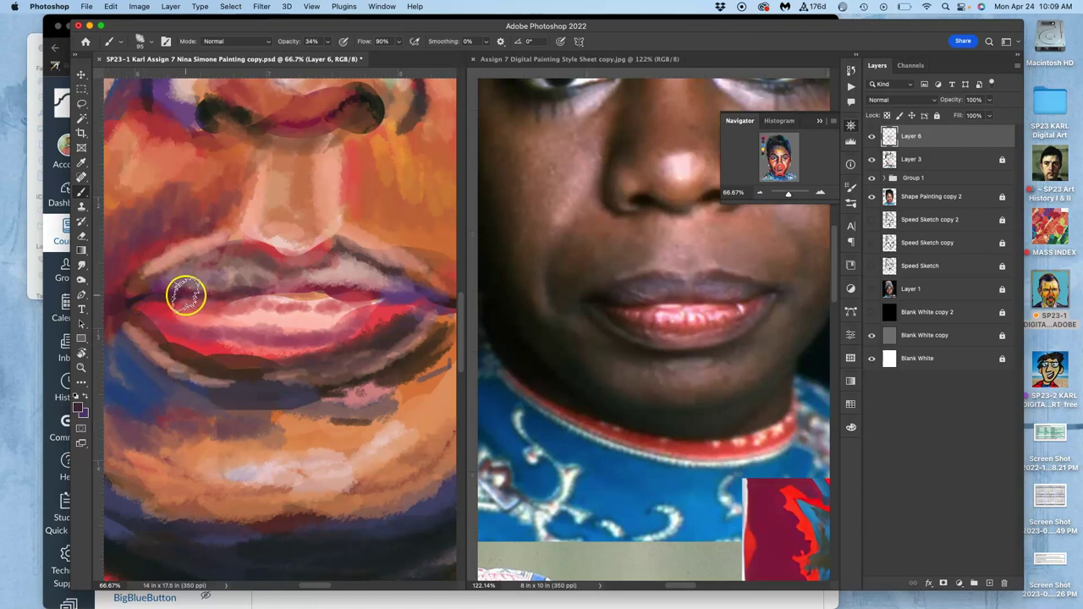
drag(225, 308, 303, 314)
drag(251, 273, 212, 299)
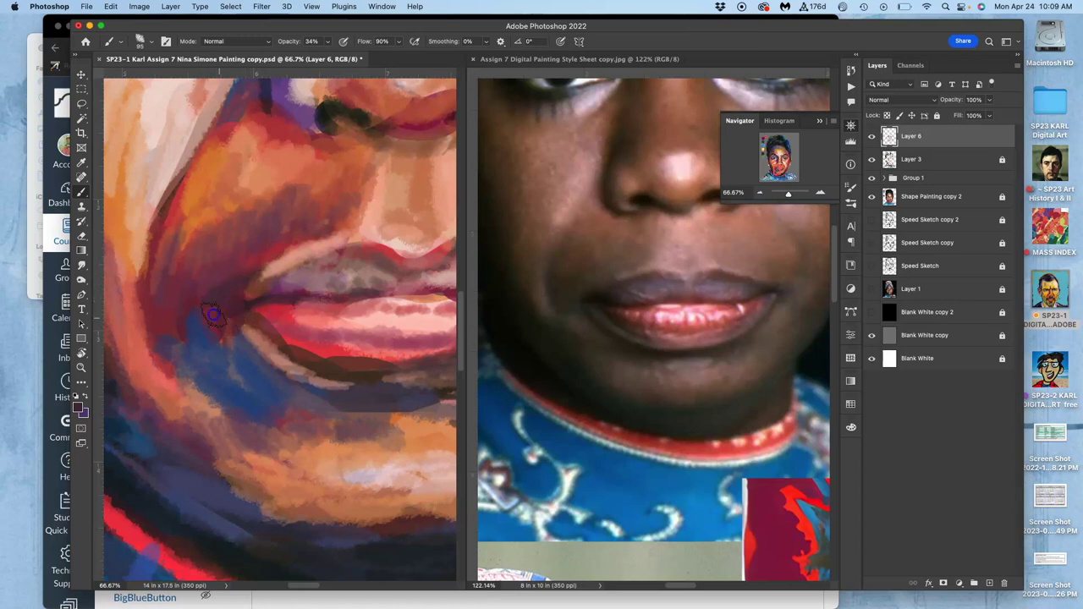
Paint the lower lip's bottom edge and the shadow beneath it with sampled reddish and dark brown tones
mouse_move(251, 354)
mouse_down()
mouse_move(229, 332)
mouse_move(284, 380)
mouse_move(245, 341)
mouse_up()
mouse_move(342, 358)
mouse_down()
mouse_move(373, 352)
mouse_move(353, 356)
mouse_move(357, 364)
mouse_move(284, 333)
mouse_move(345, 355)
mouse_move(398, 339)
mouse_move(348, 311)
mouse_up()
alt+click(361, 349)
mouse_move(314, 346)
mouse_down()
mouse_move(375, 360)
mouse_move(348, 357)
mouse_move(437, 343)
mouse_move(418, 362)
mouse_move(388, 366)
mouse_move(210, 356)
mouse_up()
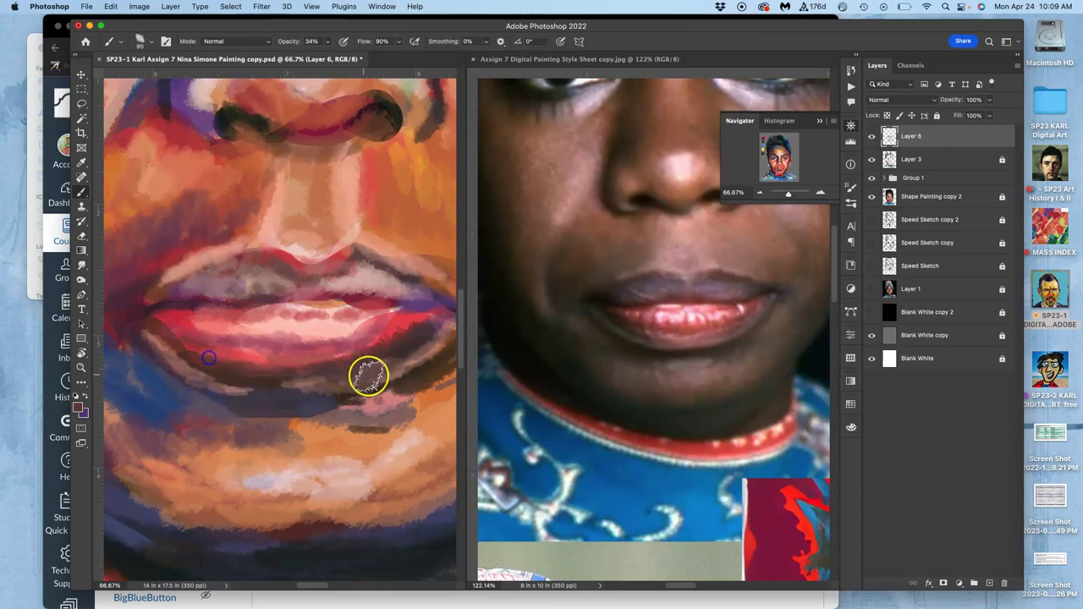
alt+click(251, 349)
mouse_move(336, 348)
mouse_down()
mouse_move(407, 336)
mouse_move(377, 358)
mouse_move(389, 342)
mouse_move(375, 347)
mouse_move(432, 319)
mouse_move(292, 400)
mouse_move(347, 405)
mouse_move(372, 385)
mouse_up()
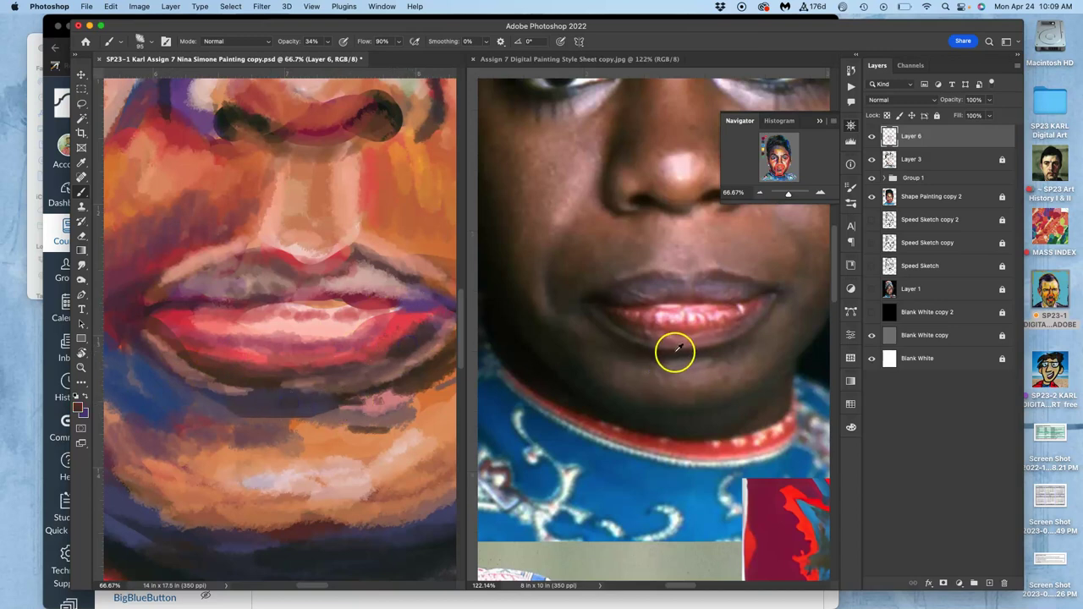
mouse_move(271, 392)
mouse_down()
mouse_move(362, 392)
mouse_move(331, 404)
mouse_move(425, 380)
mouse_move(372, 408)
mouse_move(212, 413)
mouse_move(257, 395)
mouse_move(162, 374)
mouse_move(237, 396)
mouse_move(189, 386)
mouse_move(246, 388)
mouse_move(147, 342)
mouse_move(234, 381)
mouse_up()
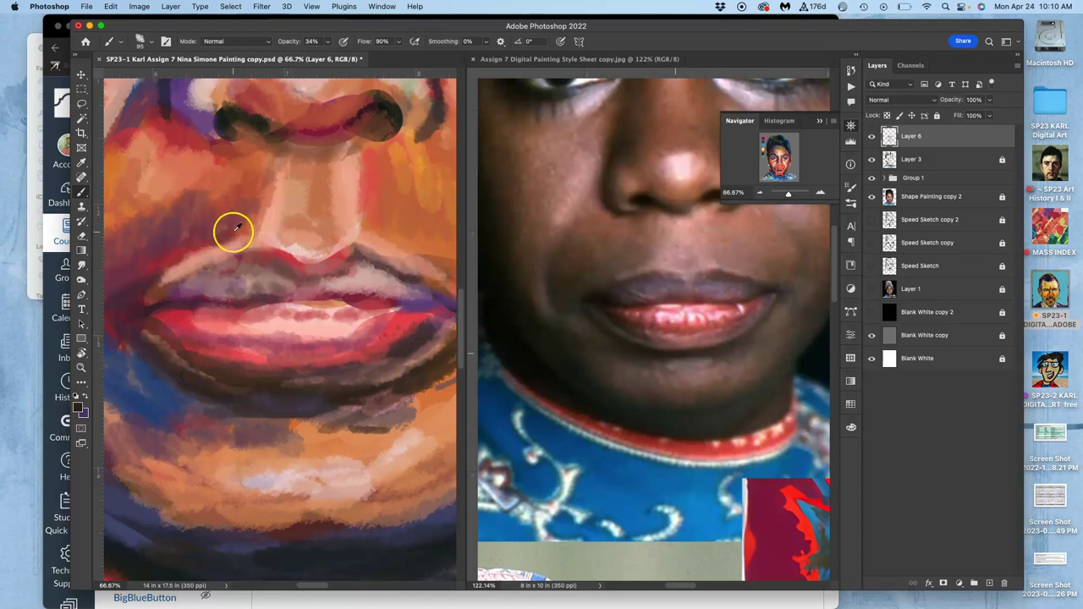
Glaze sampled reddish brown over the light outline above the upper lip on both sides of the mouth
drag(224, 235, 154, 280)
drag(221, 240, 154, 281)
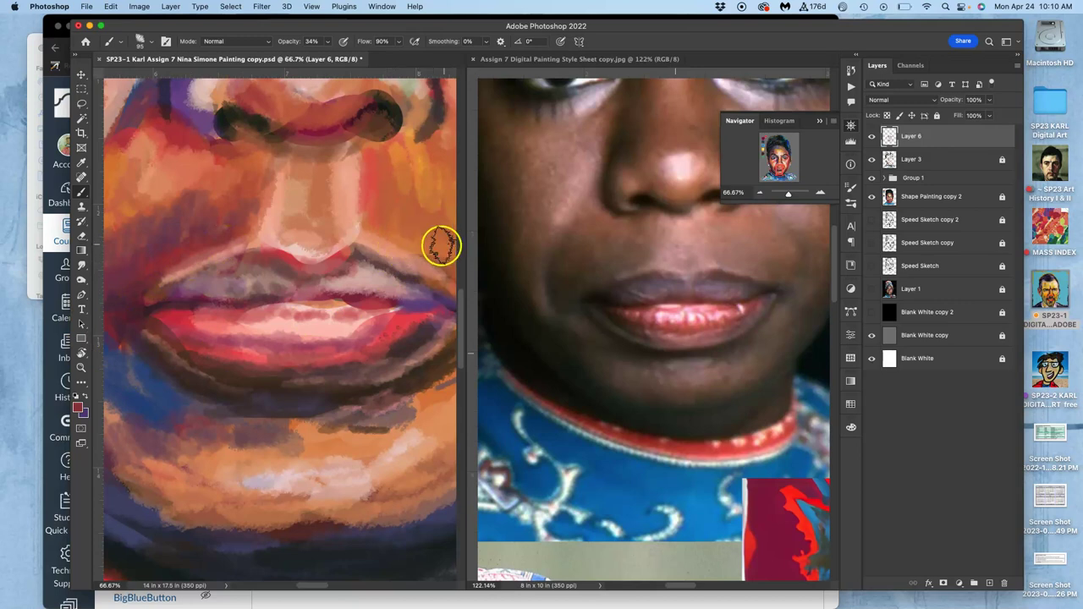
mouse_move(411, 253)
mouse_down()
mouse_move(273, 255)
mouse_move(308, 251)
mouse_move(299, 259)
mouse_move(322, 288)
mouse_move(324, 263)
mouse_move(365, 294)
mouse_move(392, 258)
mouse_move(401, 266)
mouse_move(371, 320)
mouse_move(386, 301)
mouse_move(381, 309)
mouse_move(331, 363)
mouse_move(313, 341)
mouse_up()
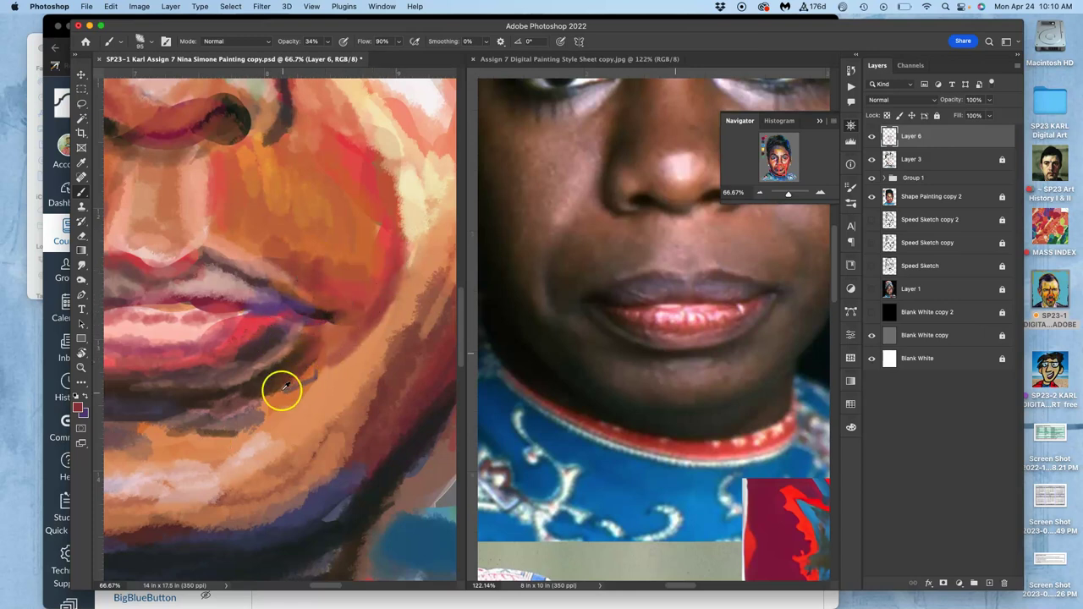
Tint the shadow beneath the right mouth corner with sampled blue and brighten the lower lip's right end with red
alt+click(399, 537)
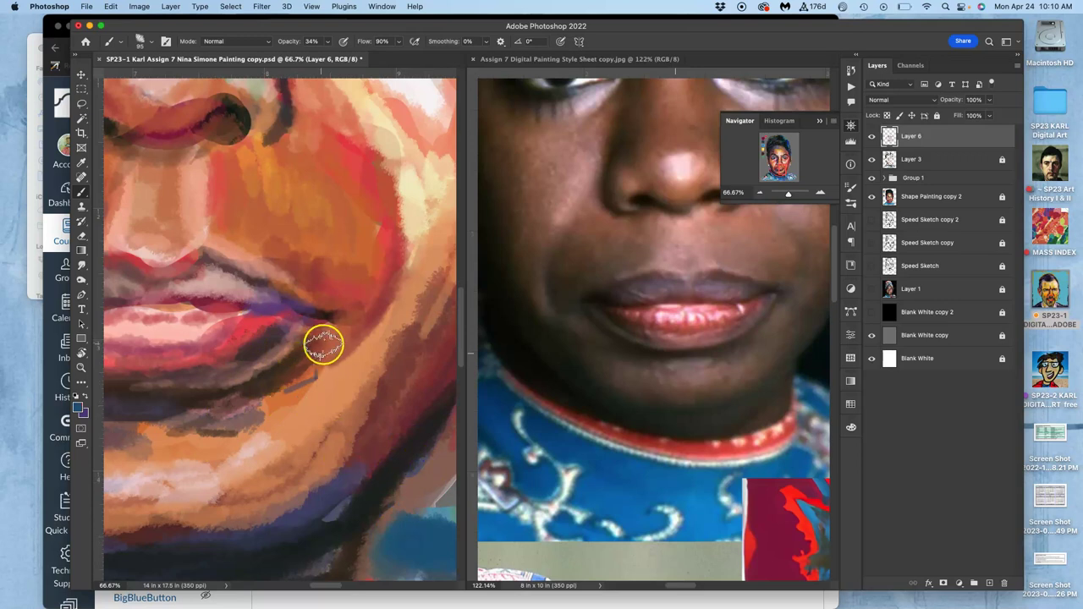
mouse_move(313, 338)
mouse_down()
mouse_move(330, 314)
mouse_move(312, 302)
mouse_move(271, 336)
mouse_up()
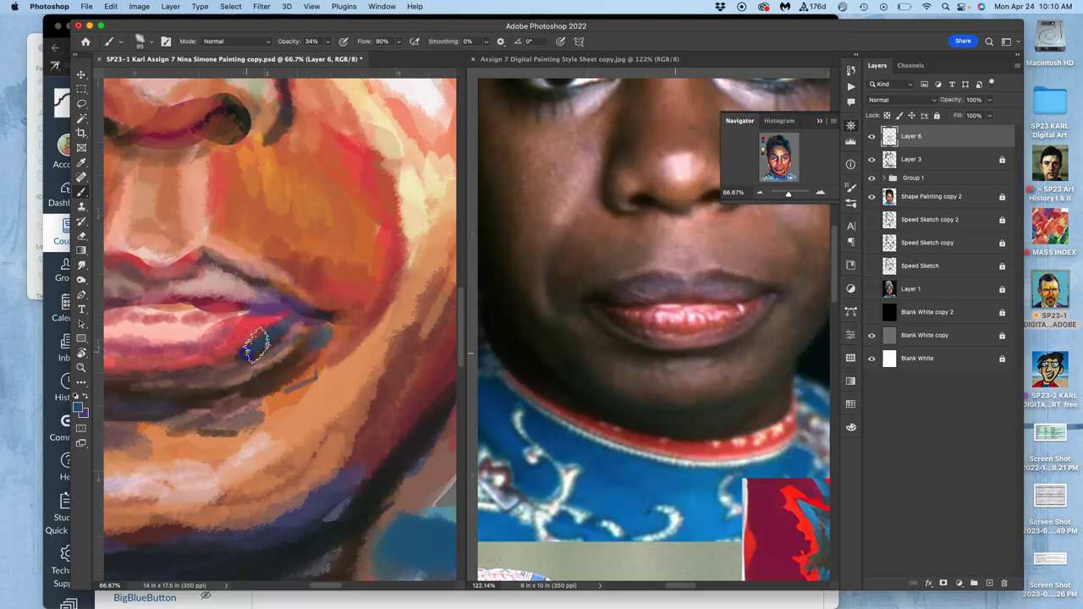
alt+click(232, 346)
alt+click(212, 363)
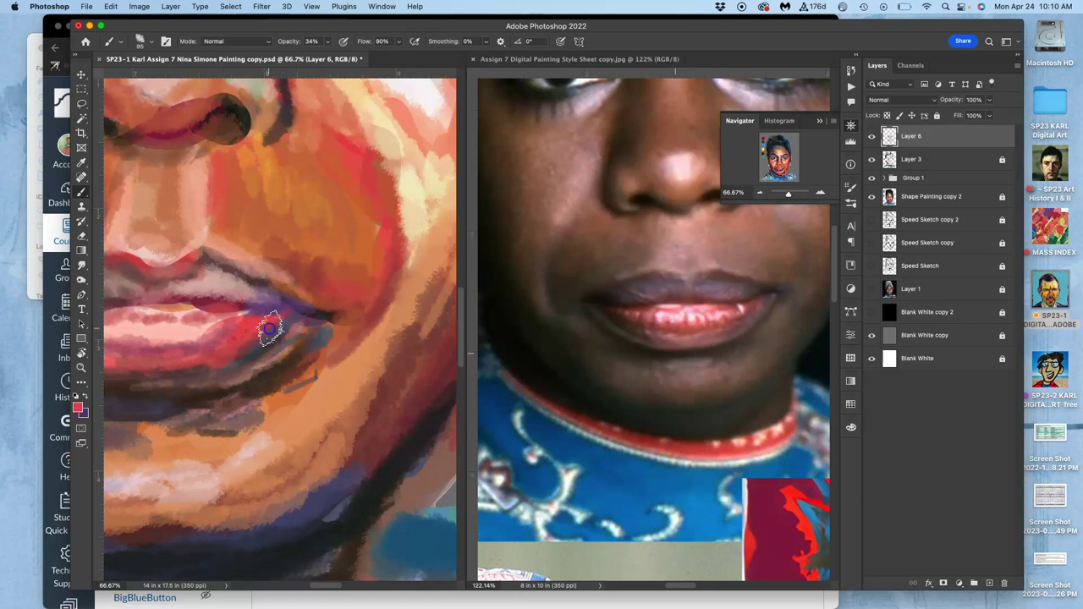
drag(224, 355, 293, 324)
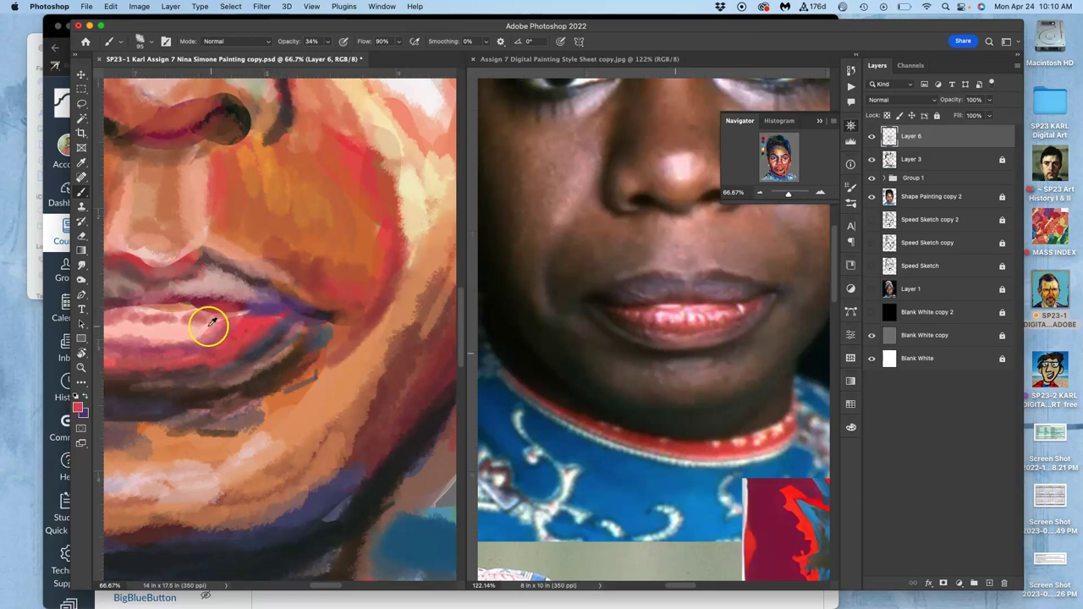
Blend sampled rose tones across the lower lip's highlight and darken the lip line toward the right mouth corner
alt+click(238, 320)
alt+click(202, 336)
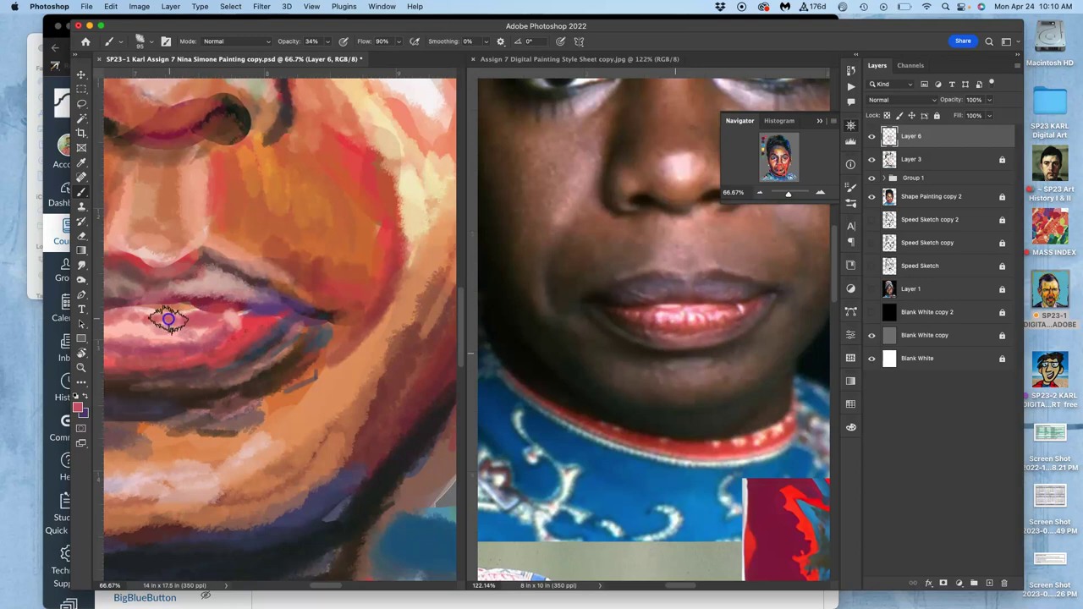
drag(168, 318, 136, 322)
alt+click(214, 309)
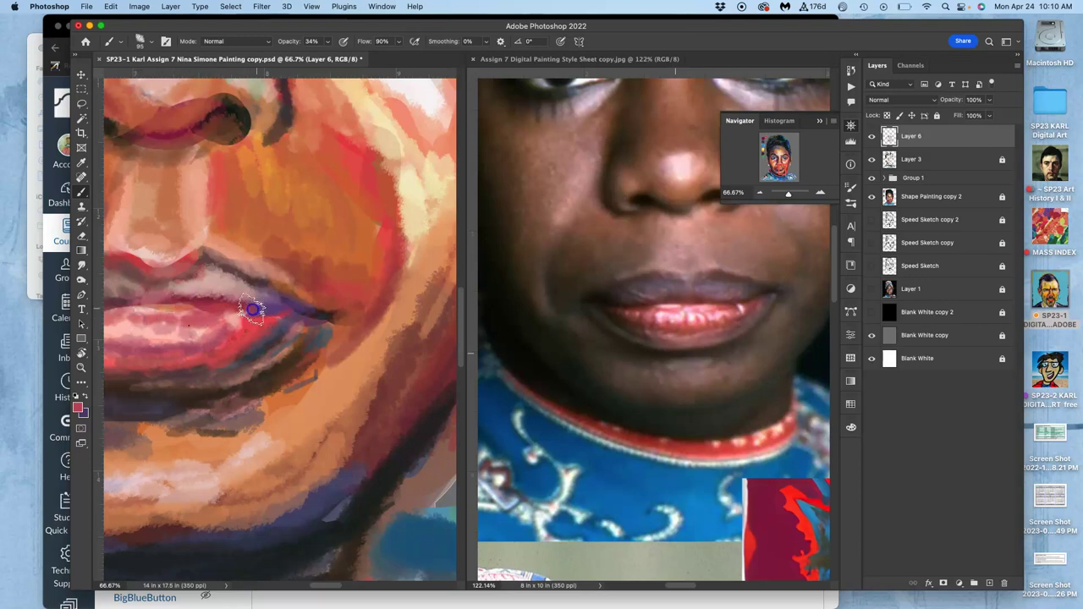
click(315, 313)
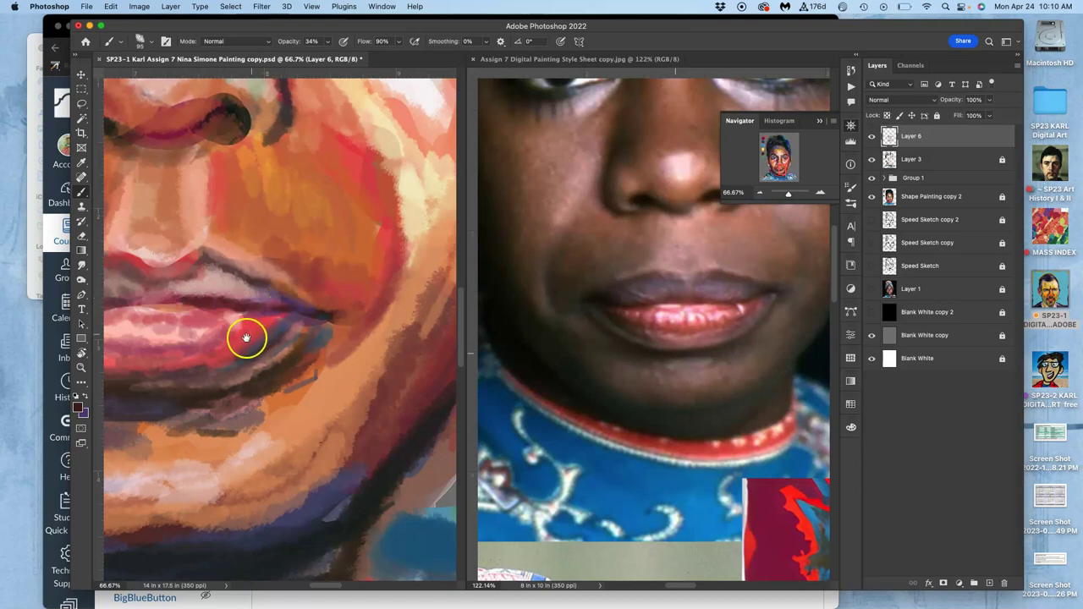
Paint the upper lip with sampled light pink and shade its contour with muted gray-purple
mouse_move(226, 334)
mouse_down()
mouse_move(306, 335)
mouse_move(351, 347)
mouse_move(326, 343)
mouse_move(321, 319)
mouse_move(381, 336)
mouse_move(430, 330)
mouse_up()
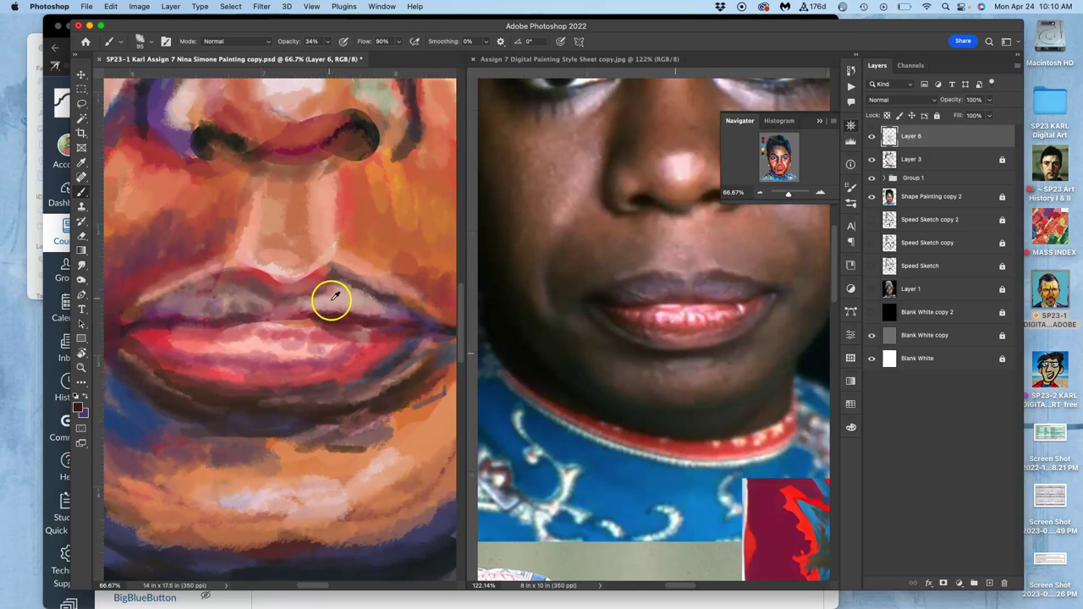
drag(408, 313, 362, 309)
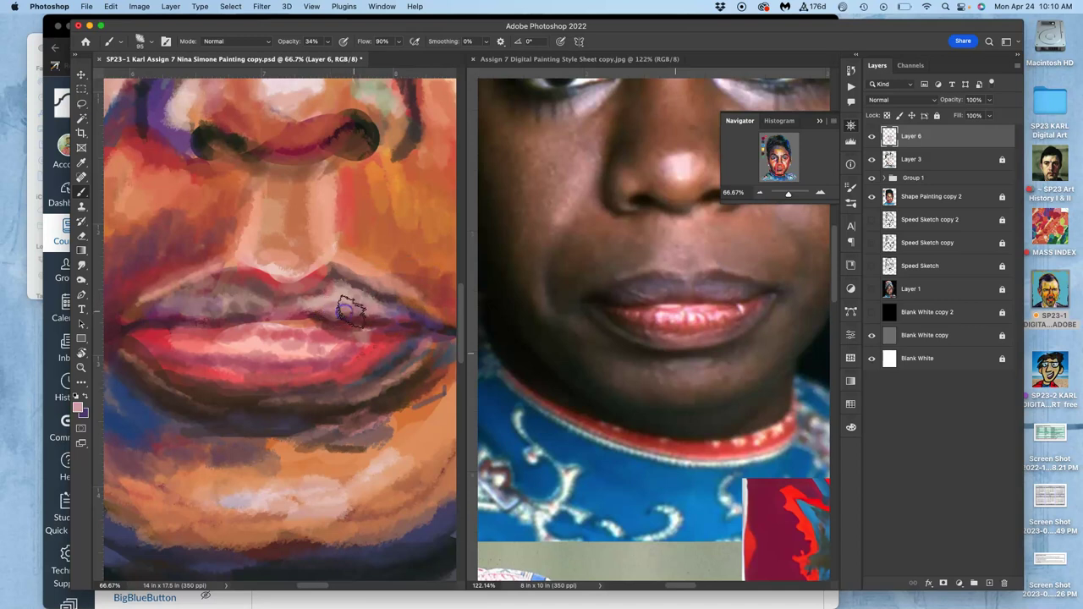
mouse_move(354, 314)
mouse_down()
mouse_move(297, 315)
mouse_move(266, 371)
mouse_move(345, 336)
mouse_move(294, 328)
mouse_move(336, 292)
mouse_move(333, 282)
mouse_move(410, 307)
mouse_move(324, 283)
mouse_move(196, 395)
mouse_move(332, 302)
mouse_move(265, 270)
mouse_move(254, 284)
mouse_move(303, 290)
mouse_move(248, 285)
mouse_move(268, 316)
mouse_move(256, 294)
mouse_move(239, 377)
mouse_move(226, 380)
mouse_move(408, 379)
mouse_move(454, 357)
mouse_move(261, 279)
mouse_move(191, 293)
mouse_move(208, 282)
mouse_move(155, 310)
mouse_move(213, 280)
mouse_up()
alt+click(412, 302)
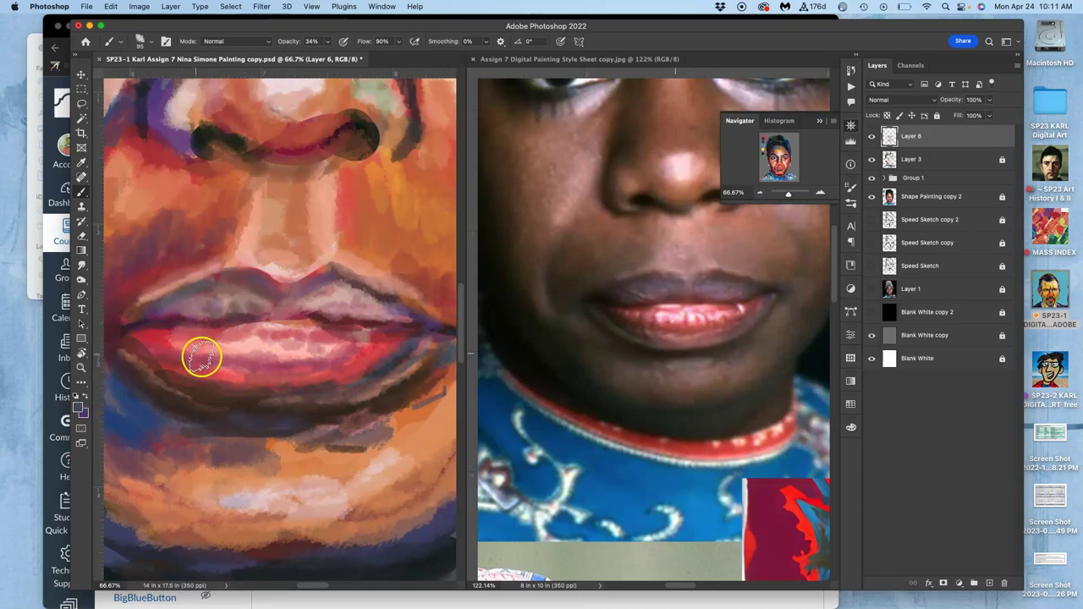
mouse_move(203, 360)
mouse_down()
mouse_move(246, 419)
mouse_move(203, 293)
mouse_move(110, 327)
mouse_move(104, 351)
mouse_move(164, 344)
mouse_move(262, 415)
mouse_up()
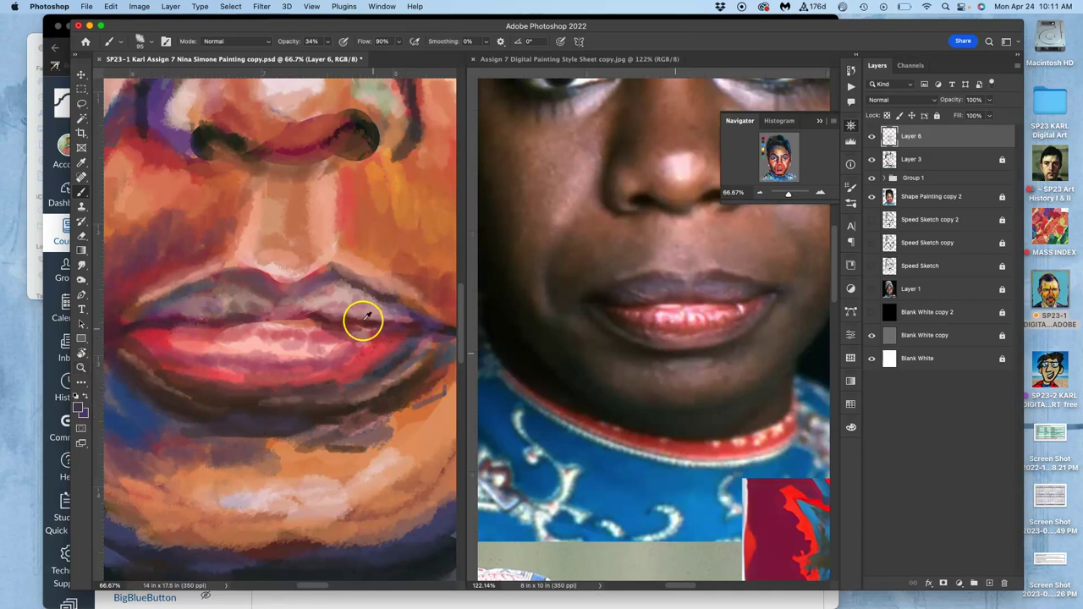
Darken the line between the lips and the upper lip's left contour out to the mouth corner with sampled dark tones
alt+click(332, 318)
mouse_move(332, 318)
mouse_down()
mouse_move(339, 386)
mouse_move(210, 370)
mouse_move(193, 307)
mouse_move(135, 313)
mouse_move(143, 305)
mouse_move(133, 319)
mouse_move(192, 288)
mouse_move(180, 312)
mouse_move(133, 310)
mouse_move(117, 330)
mouse_up()
alt+click(193, 290)
alt+click(222, 134)
mouse_move(184, 294)
mouse_down()
mouse_move(134, 374)
mouse_move(124, 336)
mouse_up()
alt+click(137, 330)
drag(194, 369, 267, 373)
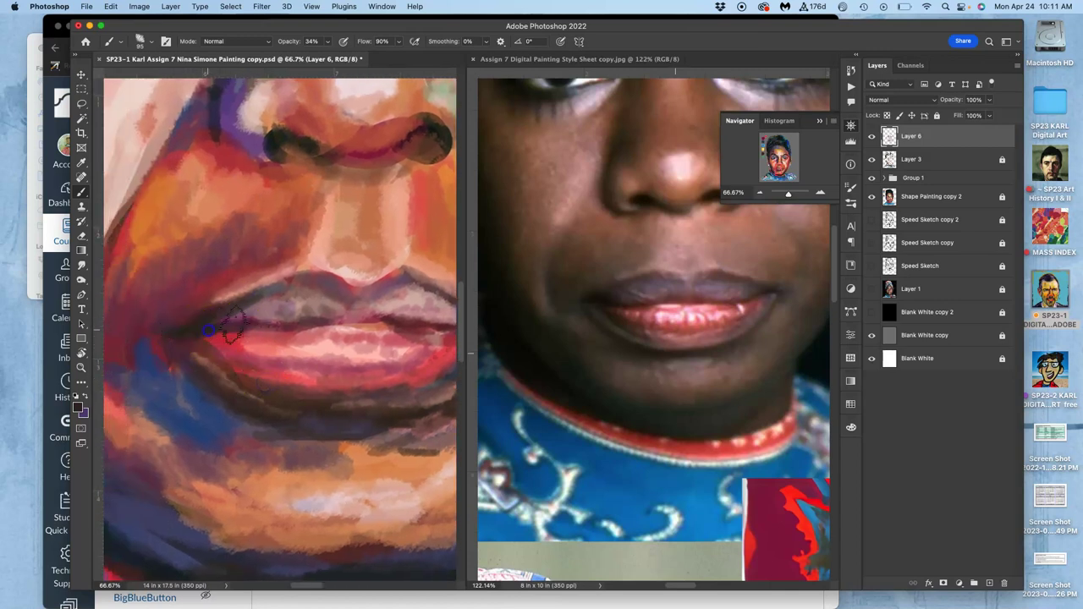
Break up the blue patch beneath the left mouth corner with sampled dark purple and maroon, carrying the maroon below the lower lip
mouse_move(292, 418)
mouse_down()
mouse_move(331, 430)
mouse_move(386, 415)
mouse_move(380, 449)
mouse_move(285, 428)
mouse_move(316, 382)
mouse_up()
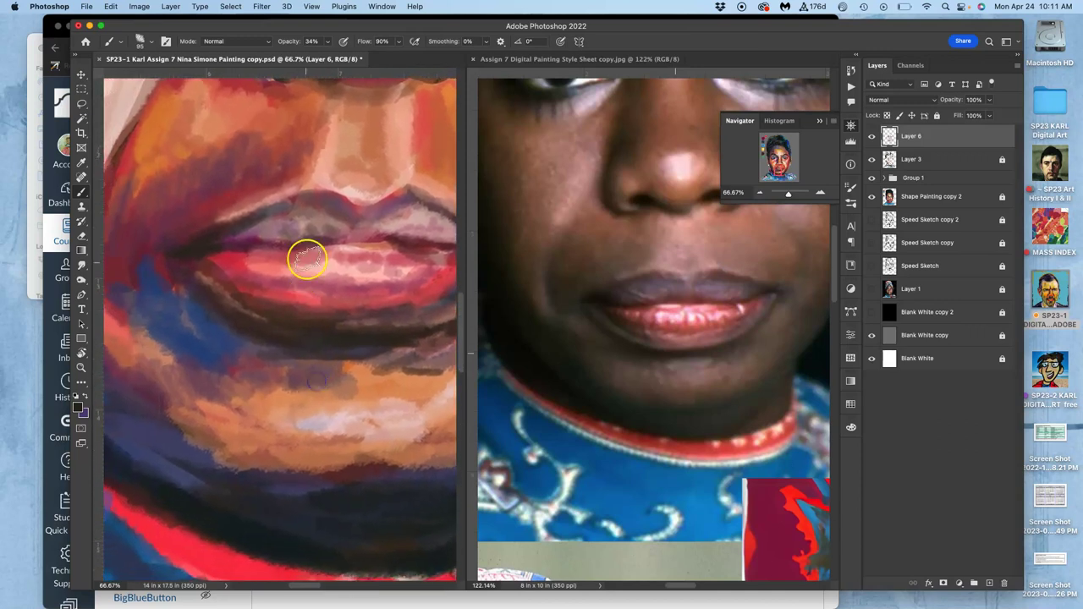
alt+click(173, 440)
drag(193, 326, 201, 341)
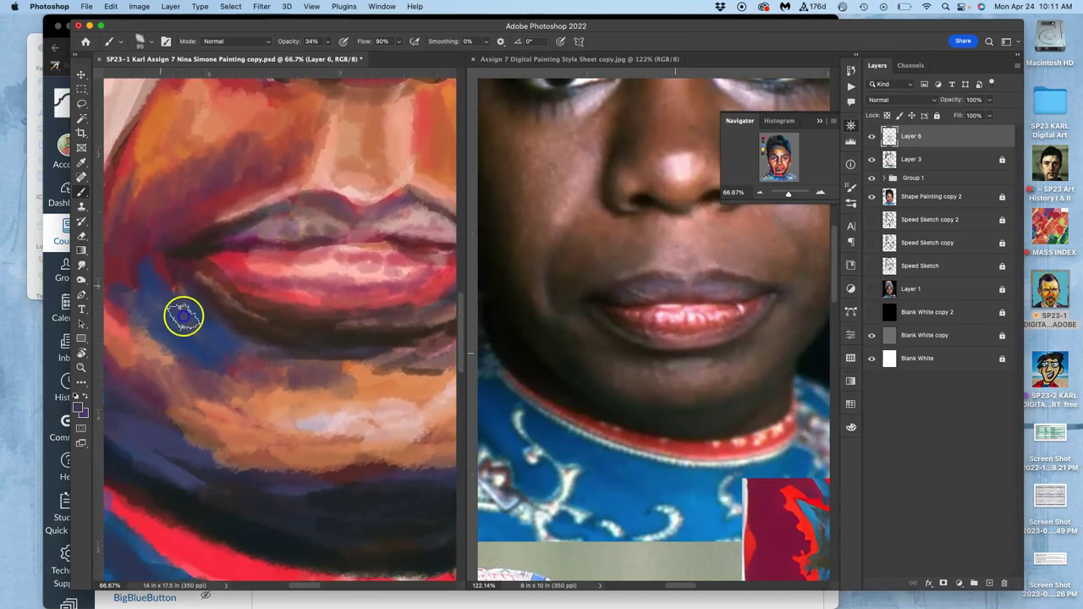
alt+click(129, 257)
drag(140, 264, 150, 305)
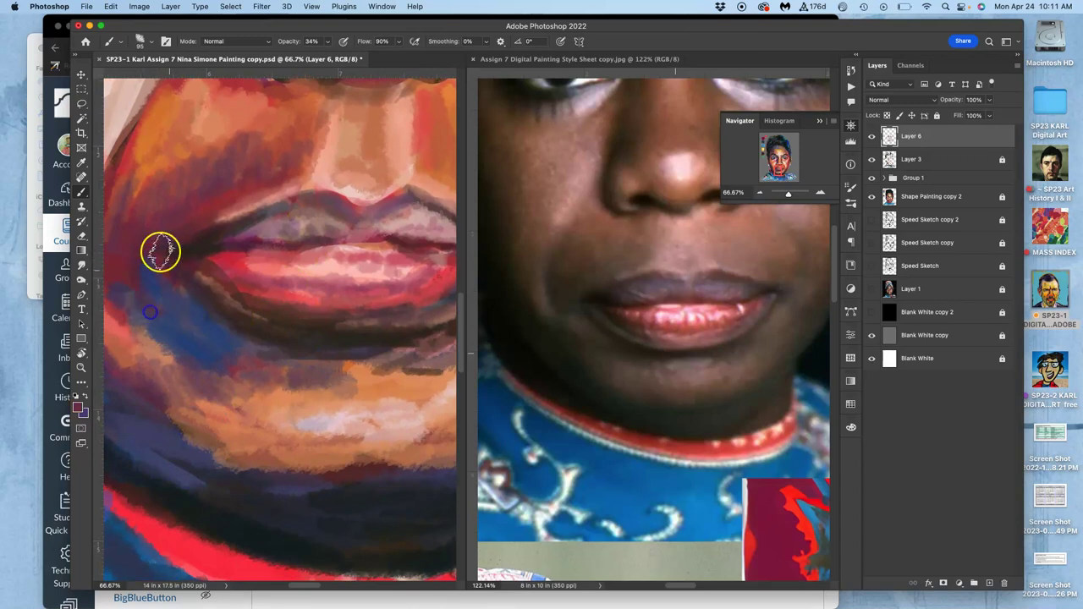
mouse_move(157, 258)
mouse_down()
mouse_move(209, 317)
mouse_move(173, 338)
mouse_move(182, 353)
mouse_move(247, 364)
mouse_move(237, 348)
mouse_move(248, 338)
mouse_move(232, 377)
mouse_move(256, 384)
mouse_move(308, 360)
mouse_up()
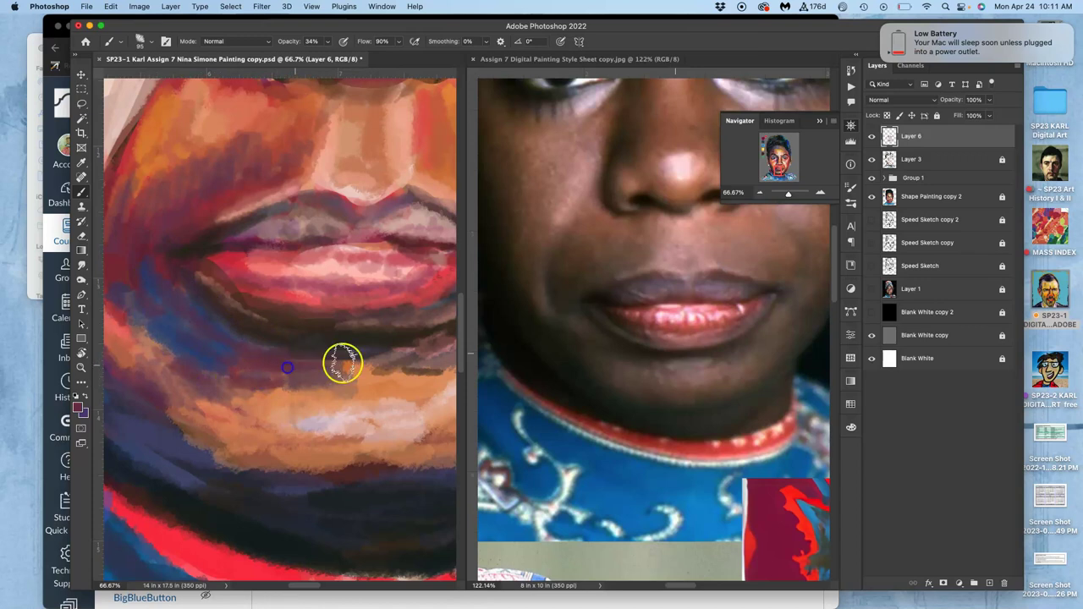
Dismiss the low battery notification
click(906, 12)
click(904, 12)
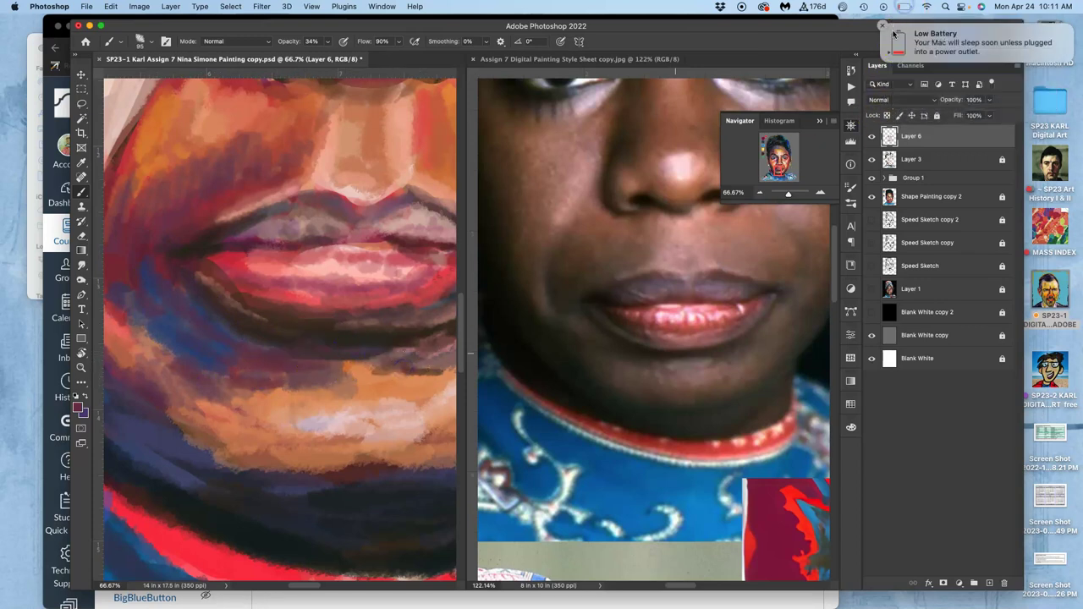
click(882, 27)
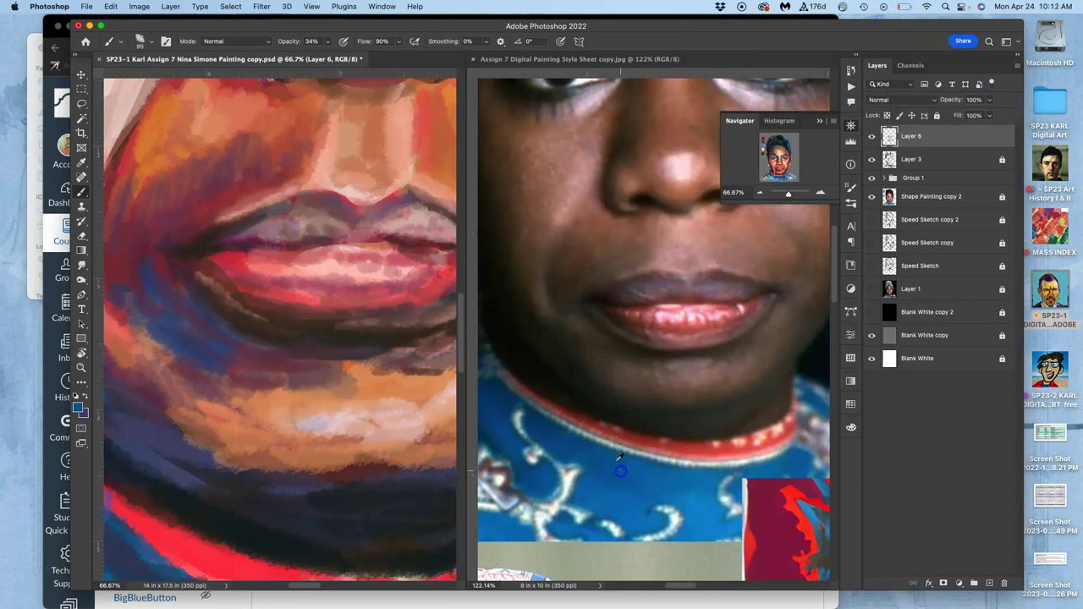
Tint the shadow below the lower lip with blue sampled from the reference collar and brush sampled orange over the chin's left side
click(330, 382)
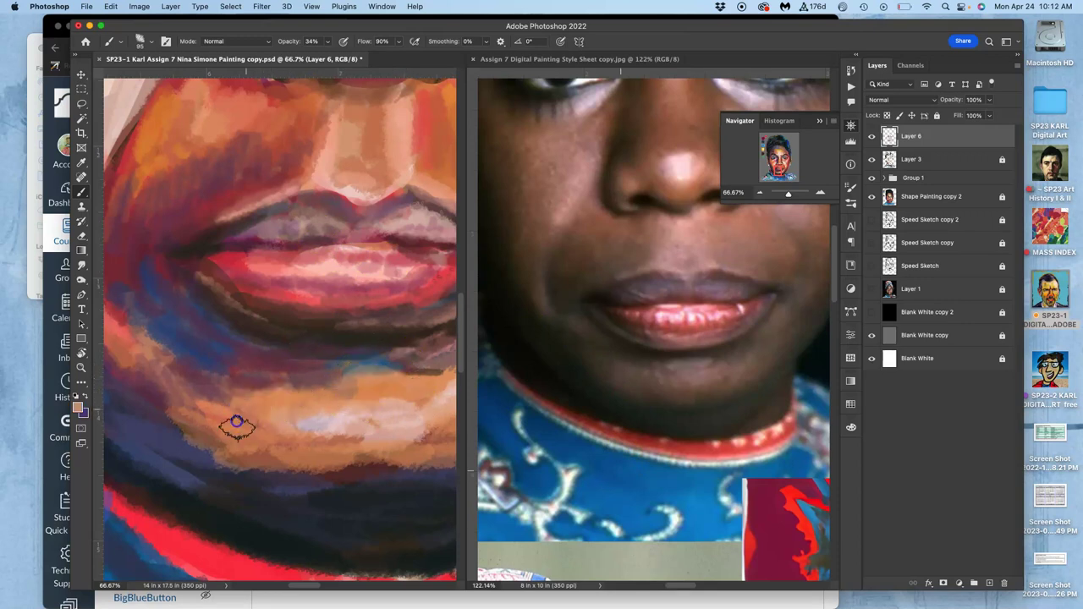
drag(285, 399, 229, 429)
drag(263, 398, 198, 420)
mouse_move(227, 383)
mouse_down()
mouse_move(182, 411)
mouse_move(165, 405)
mouse_up()
drag(179, 377, 141, 388)
click(141, 380)
drag(237, 420, 328, 375)
Soften the transition between the lower lip's shadow and the top of the chin with sampled skin tones
click(247, 364)
mouse_move(247, 364)
mouse_down()
mouse_move(276, 391)
mouse_move(265, 391)
mouse_move(302, 408)
mouse_move(425, 422)
mouse_move(432, 404)
mouse_move(300, 365)
mouse_up()
mouse_move(364, 386)
mouse_down()
mouse_move(283, 381)
mouse_move(385, 368)
mouse_move(409, 350)
mouse_move(352, 360)
mouse_up()
click(326, 378)
mouse_move(390, 326)
mouse_down()
mouse_move(346, 362)
mouse_move(325, 387)
mouse_up()
drag(372, 346, 333, 389)
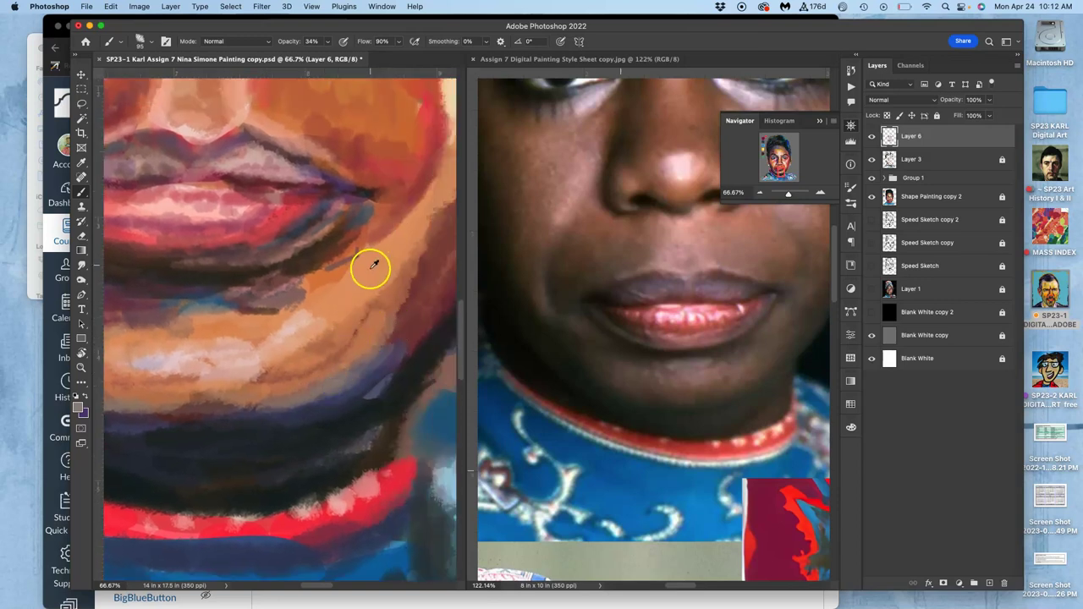
Blend the hard gray patch under the lower lip's right end into the chin with sampled gray-brown
mouse_move(374, 267)
mouse_down()
mouse_move(327, 282)
mouse_move(338, 262)
mouse_up()
alt+click(222, 311)
click(271, 326)
mouse_move(244, 317)
mouse_down()
mouse_move(235, 316)
mouse_move(316, 271)
mouse_move(297, 300)
mouse_up()
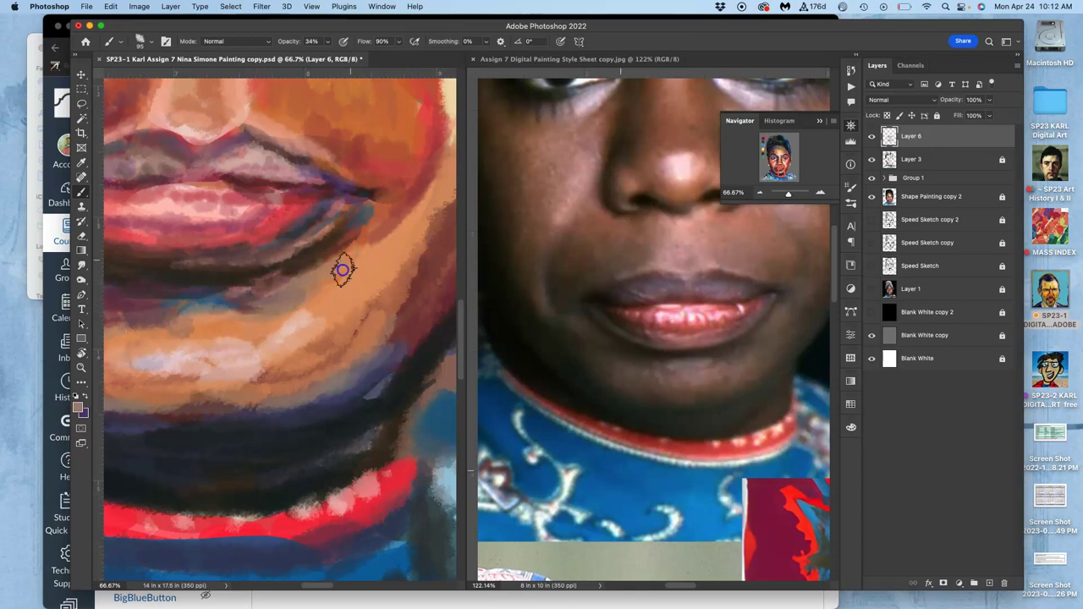
alt+click(222, 324)
mouse_move(364, 239)
mouse_down()
mouse_move(379, 202)
mouse_move(351, 225)
mouse_move(340, 210)
mouse_move(352, 192)
mouse_move(324, 227)
mouse_move(272, 245)
mouse_move(363, 221)
mouse_move(371, 207)
mouse_move(346, 205)
mouse_move(302, 230)
mouse_up()
Paint sampled peach and muted tones down the lower cheek and jaw beside the right mouth corner
alt+click(398, 140)
drag(424, 119, 340, 233)
alt+click(288, 303)
mouse_move(375, 196)
mouse_down()
mouse_move(361, 167)
mouse_move(378, 234)
mouse_move(384, 227)
mouse_move(344, 275)
mouse_up()
drag(370, 240, 349, 259)
drag(358, 200, 335, 245)
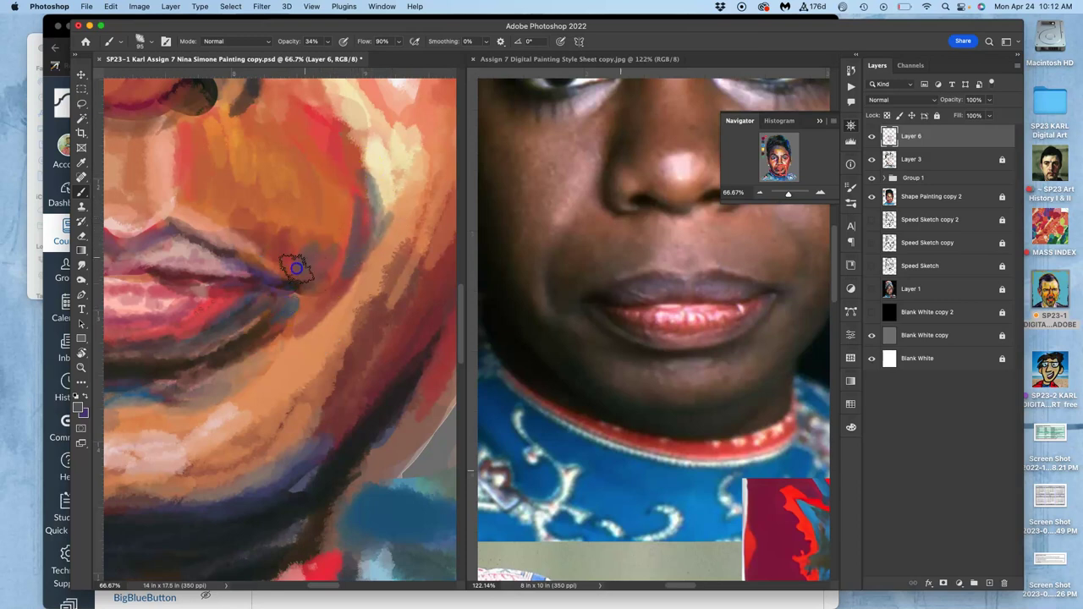
Shade the skin above the right mouth corner and the lower end of the smile crease with sampled gray
drag(249, 229, 297, 273)
mouse_move(310, 245)
mouse_down()
mouse_move(346, 245)
mouse_move(336, 273)
mouse_up()
alt+click(327, 192)
alt+click(358, 170)
alt+click(336, 272)
mouse_move(336, 273)
mouse_down()
mouse_move(321, 231)
mouse_move(317, 250)
mouse_move(348, 262)
mouse_move(344, 284)
mouse_move(311, 299)
mouse_move(312, 289)
mouse_move(322, 316)
mouse_move(272, 359)
mouse_move(288, 334)
mouse_move(255, 348)
mouse_move(257, 337)
mouse_move(279, 390)
mouse_up()
Brush sampled gray-brown over the light band running from the right cheek down to the chin
alt+click(318, 232)
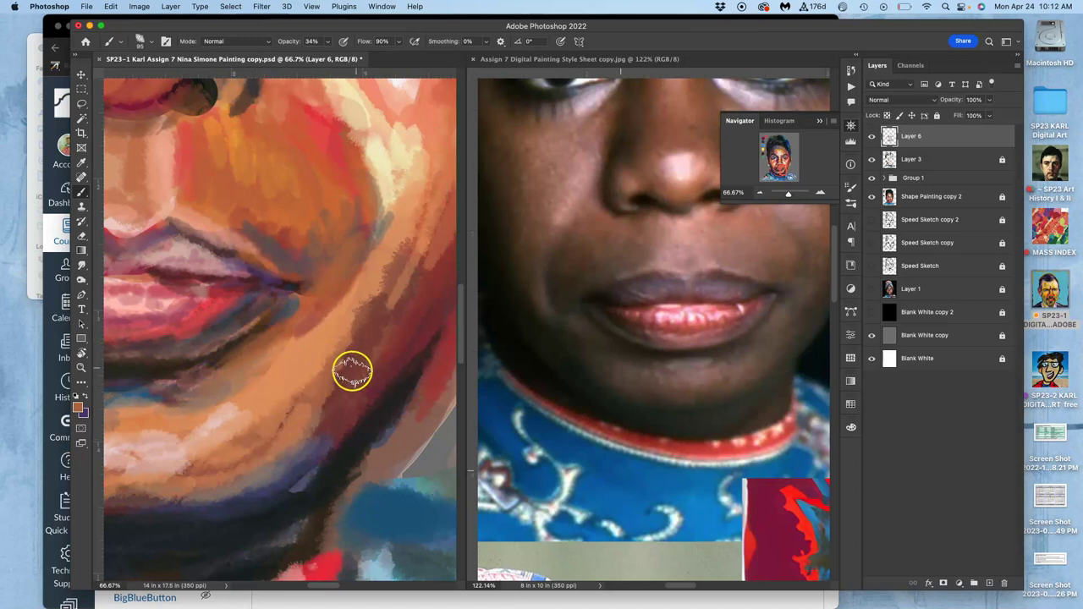
alt+click(379, 233)
mouse_move(377, 275)
mouse_down()
mouse_move(315, 348)
mouse_move(360, 286)
mouse_move(328, 387)
mouse_move(316, 394)
mouse_move(340, 310)
mouse_move(325, 296)
mouse_move(259, 358)
mouse_up()
mouse_move(322, 341)
mouse_down()
mouse_move(299, 341)
mouse_move(263, 372)
mouse_up()
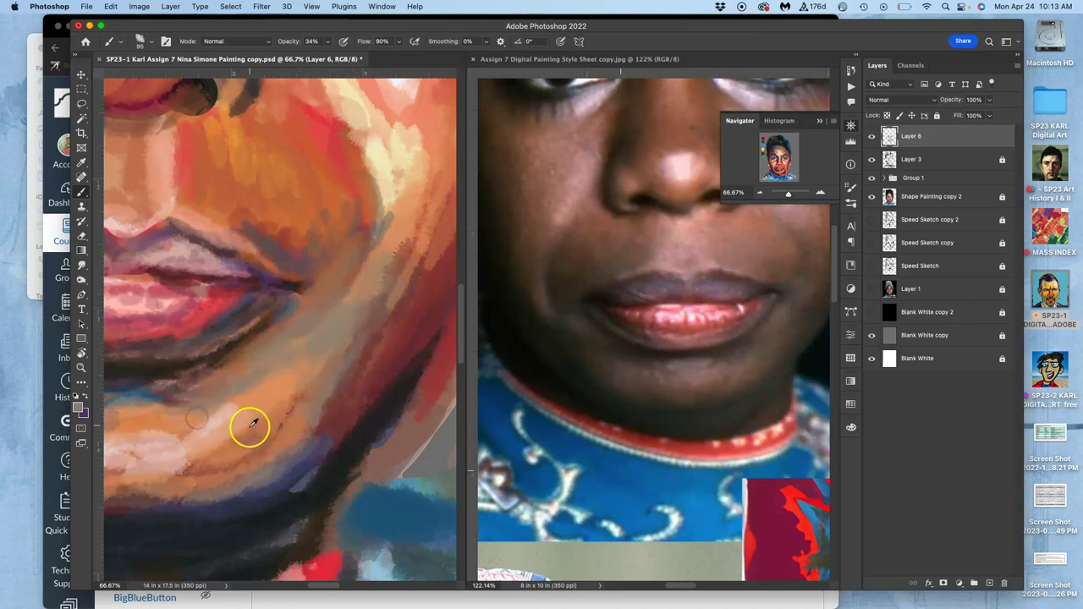
mouse_move(254, 417)
mouse_down()
mouse_move(299, 367)
mouse_move(299, 380)
mouse_up()
Rework the highlight along the right smile crease with sampled cream and muted skin tones
alt+click(379, 280)
mouse_move(379, 279)
mouse_down()
mouse_move(412, 258)
mouse_move(315, 355)
mouse_move(244, 454)
mouse_move(329, 347)
mouse_move(319, 367)
mouse_move(335, 315)
mouse_move(296, 325)
mouse_move(306, 210)
mouse_move(270, 228)
mouse_move(279, 271)
mouse_up()
alt+click(244, 454)
alt+click(258, 309)
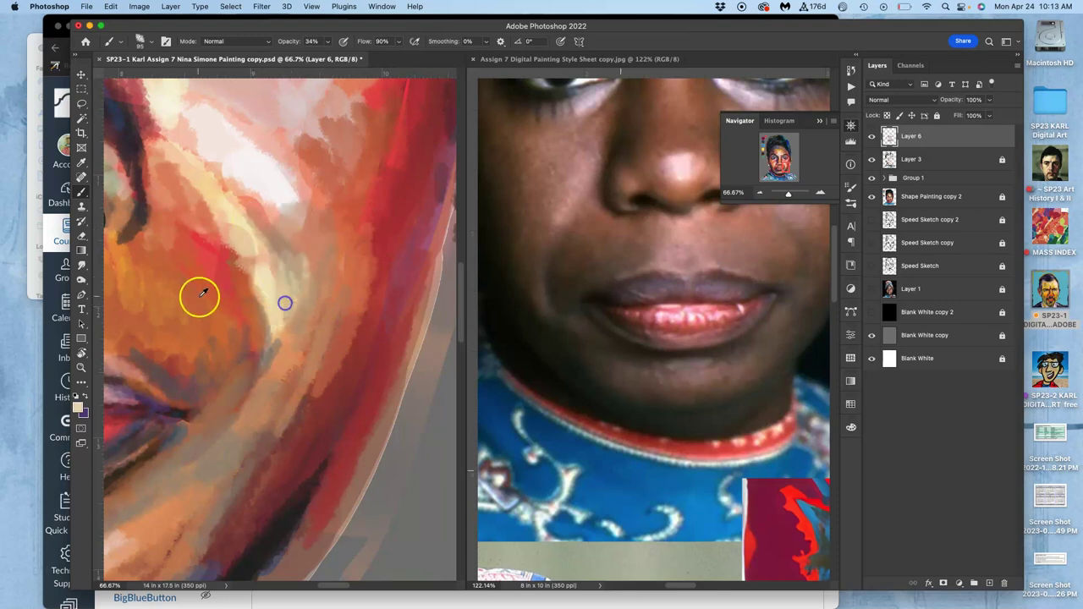
drag(252, 261, 277, 291)
drag(286, 236, 310, 299)
alt+click(280, 280)
mouse_move(248, 259)
mouse_down()
mouse_move(269, 274)
mouse_move(220, 224)
mouse_move(236, 258)
mouse_move(271, 246)
mouse_move(278, 363)
mouse_up()
Blend sampled pale pink over the white highlight on the right cheek and down beside the smile crease
alt+click(298, 236)
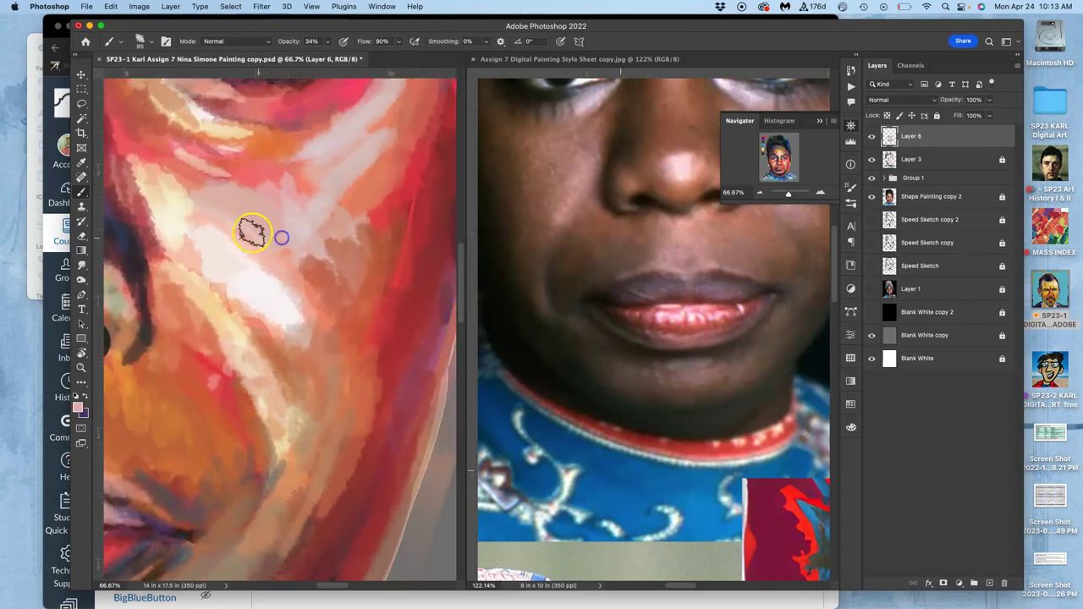
mouse_move(241, 222)
mouse_down()
mouse_move(200, 266)
mouse_move(164, 258)
mouse_move(186, 260)
mouse_move(155, 242)
mouse_move(121, 171)
mouse_move(133, 157)
mouse_move(138, 185)
mouse_up()
mouse_move(224, 324)
mouse_down()
mouse_move(189, 314)
mouse_move(280, 395)
mouse_up()
mouse_move(266, 346)
mouse_down()
mouse_move(304, 385)
mouse_move(312, 416)
mouse_up()
Extend sampled pink tones across the outer right cheek toward its red edge
alt+click(338, 229)
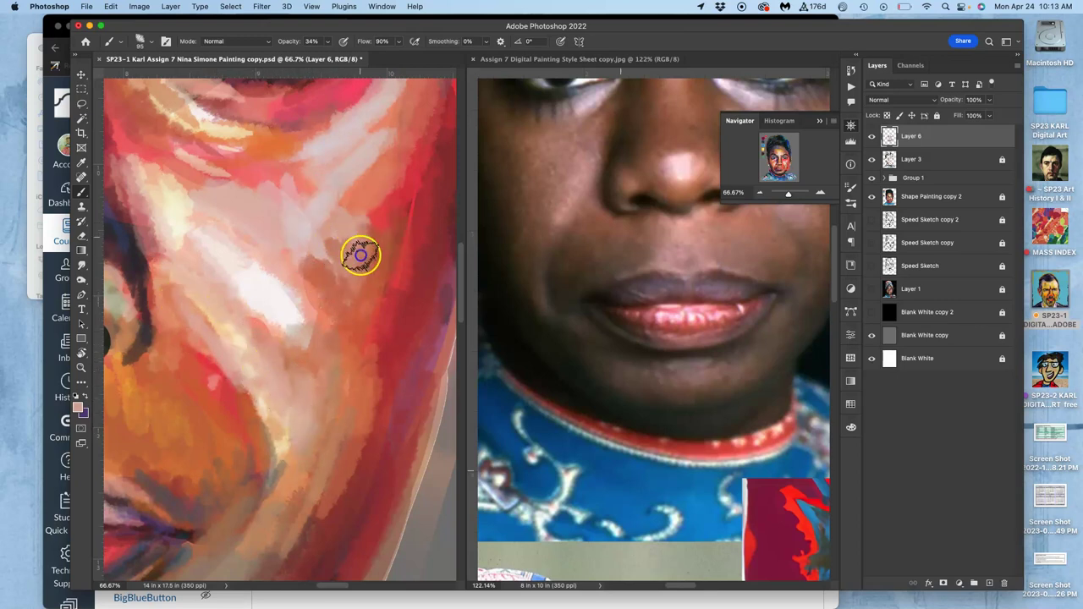
drag(358, 254, 367, 225)
mouse_move(375, 232)
mouse_down()
mouse_move(372, 192)
mouse_move(390, 235)
mouse_up()
click(322, 181)
mouse_move(321, 180)
mouse_down()
mouse_move(287, 214)
mouse_move(309, 268)
mouse_move(286, 279)
mouse_move(318, 336)
mouse_up()
Paint sampled orange-red over the skin between the right nostril and the smile crease
mouse_move(252, 328)
mouse_down()
mouse_move(294, 291)
mouse_move(312, 309)
mouse_move(318, 364)
mouse_move(339, 406)
mouse_move(331, 375)
mouse_move(304, 376)
mouse_move(281, 330)
mouse_move(257, 353)
mouse_move(227, 283)
mouse_move(266, 306)
mouse_move(278, 297)
mouse_move(339, 347)
mouse_move(343, 390)
mouse_move(296, 417)
mouse_move(207, 381)
mouse_up()
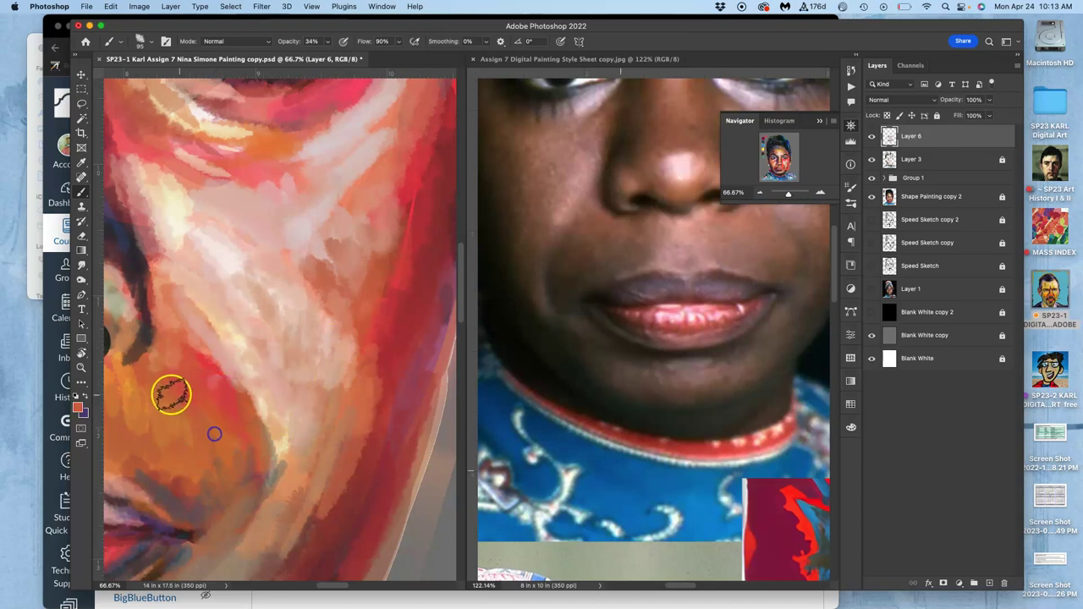
mouse_move(166, 342)
mouse_down()
mouse_move(215, 392)
mouse_move(134, 420)
mouse_move(156, 342)
mouse_move(138, 367)
mouse_up()
alt+click(148, 349)
alt+click(149, 337)
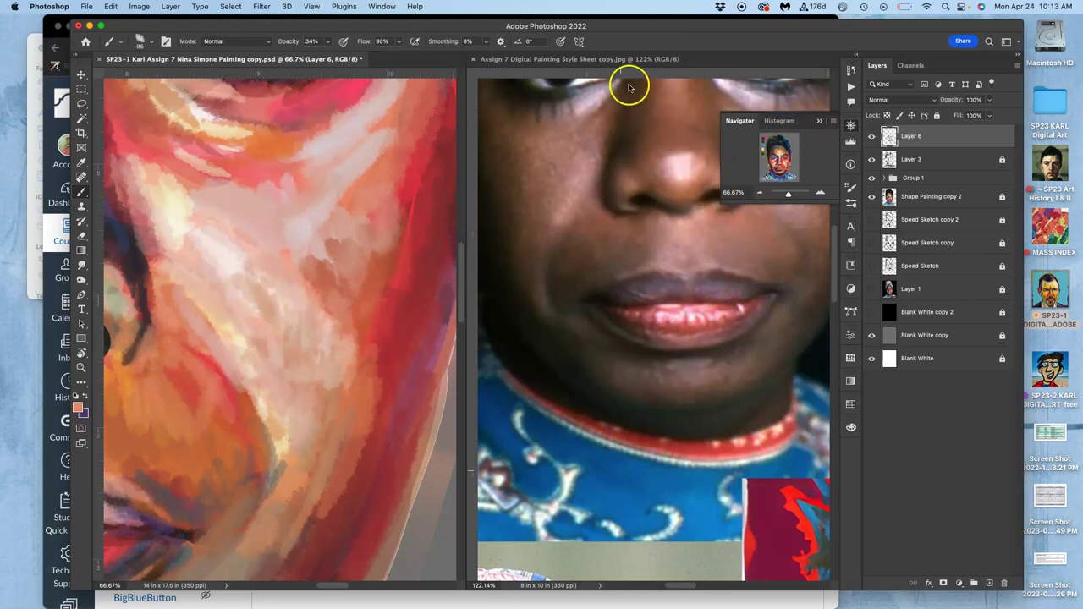
Deepen the shadow beneath the right eye with sampled dark red and black, using the reference photo's eye area
mouse_move(784, 164)
mouse_down()
mouse_move(775, 150)
mouse_move(752, 157)
mouse_up()
click(729, 239)
click(392, 293)
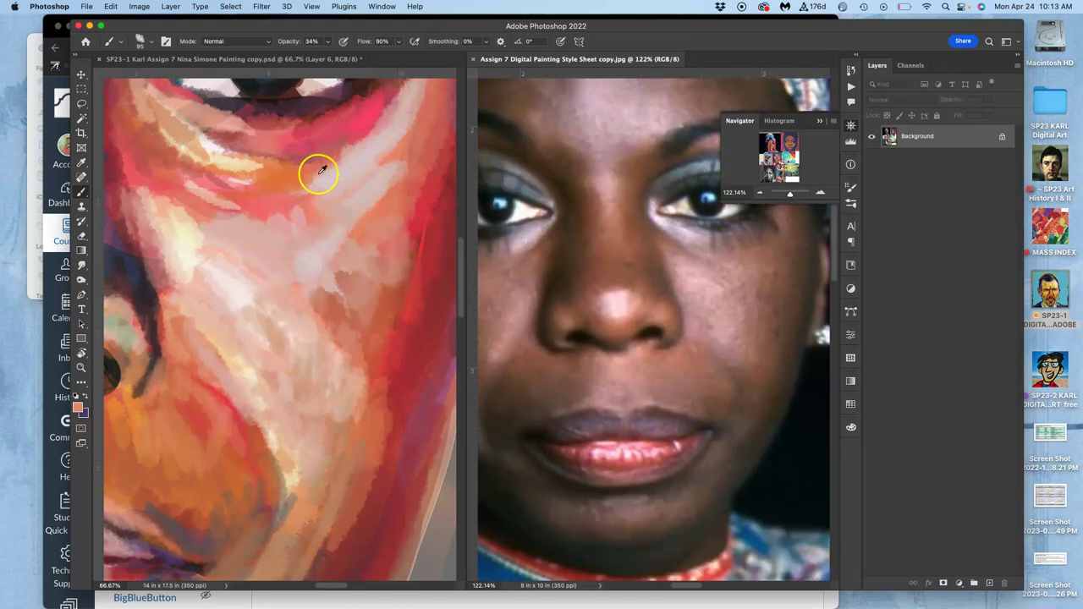
click(372, 76)
alt+click(381, 84)
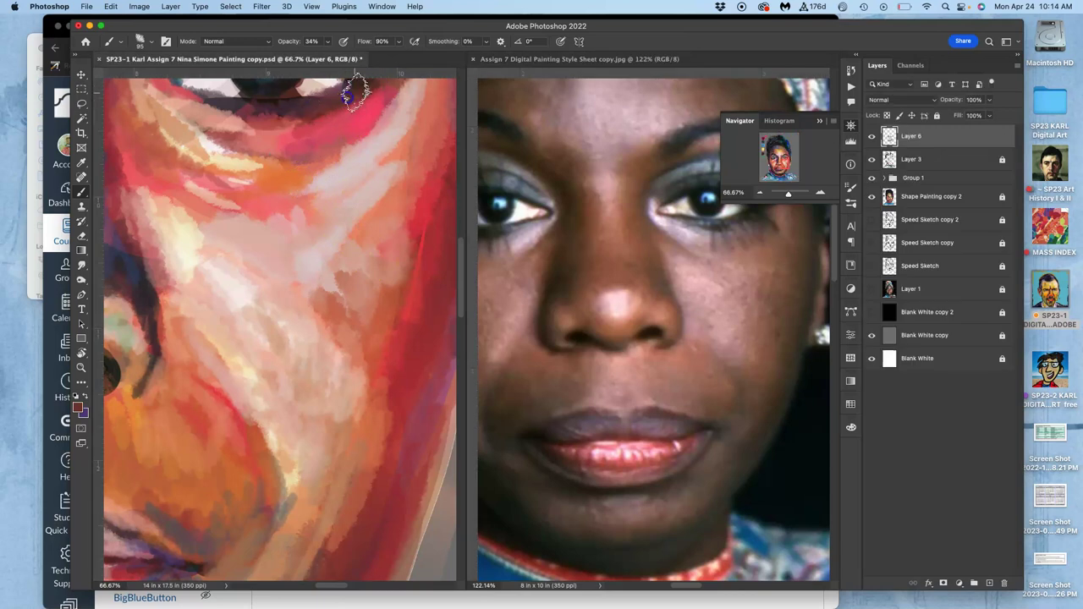
drag(349, 155, 331, 232)
click(336, 140)
click(338, 153)
click(303, 176)
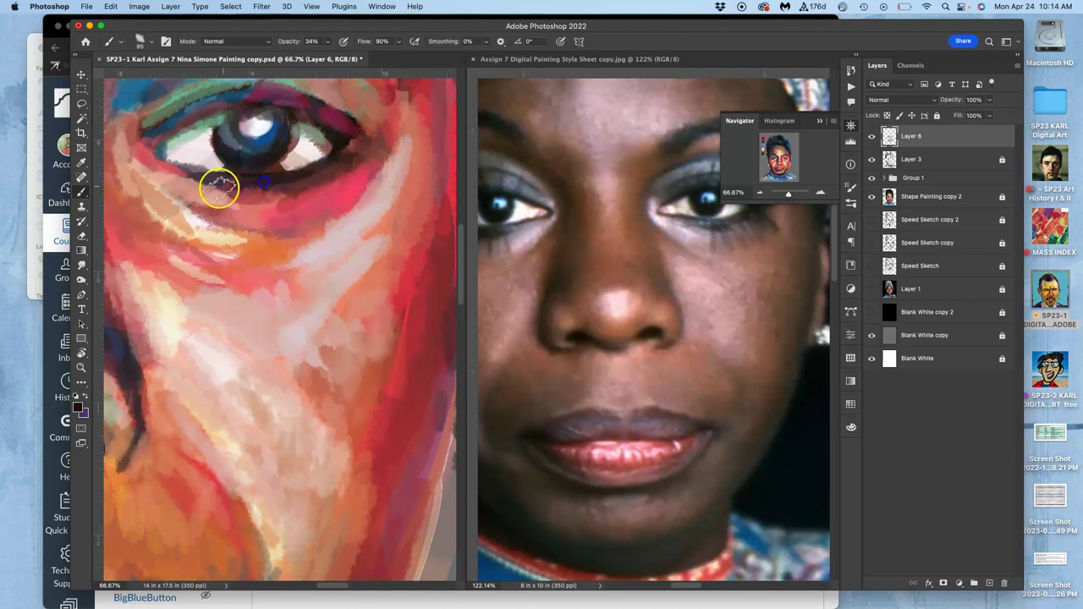
Blend sampled peach and orange tones down the right cheek from its outer edge toward the jaw
drag(316, 271, 300, 172)
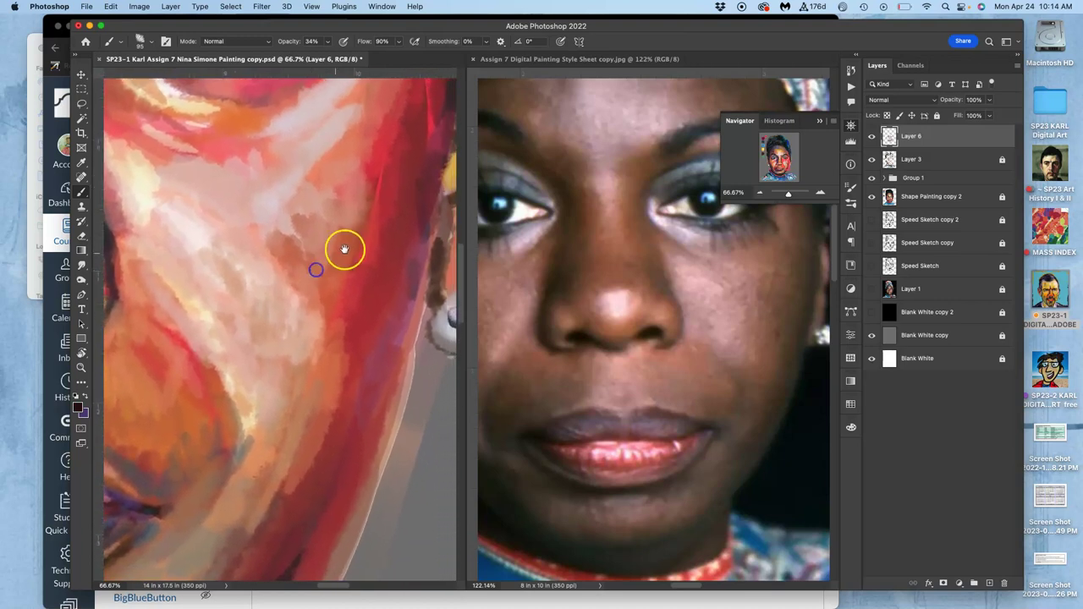
drag(346, 247, 264, 260)
drag(378, 176, 356, 232)
alt+click(312, 236)
mouse_move(287, 153)
mouse_down()
mouse_move(298, 144)
mouse_move(307, 184)
mouse_move(295, 283)
mouse_move(284, 244)
mouse_move(293, 205)
mouse_move(238, 378)
mouse_move(242, 415)
mouse_up()
alt+click(293, 386)
drag(301, 298, 263, 426)
mouse_move(258, 354)
mouse_down()
mouse_move(231, 449)
mouse_move(177, 536)
mouse_up()
mouse_move(239, 454)
mouse_down()
mouse_move(300, 341)
mouse_move(237, 411)
mouse_move(223, 456)
mouse_up()
drag(257, 364, 358, 397)
drag(270, 418, 242, 443)
Darken the outer edge of the right smile crease with sampled muted brown
alt+click(231, 432)
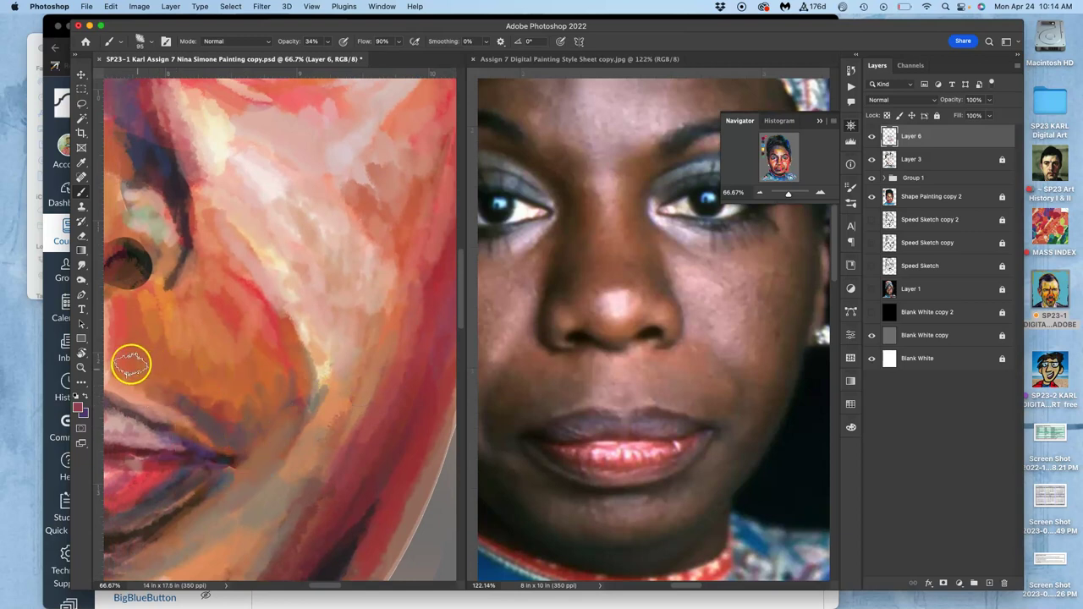
alt+click(206, 415)
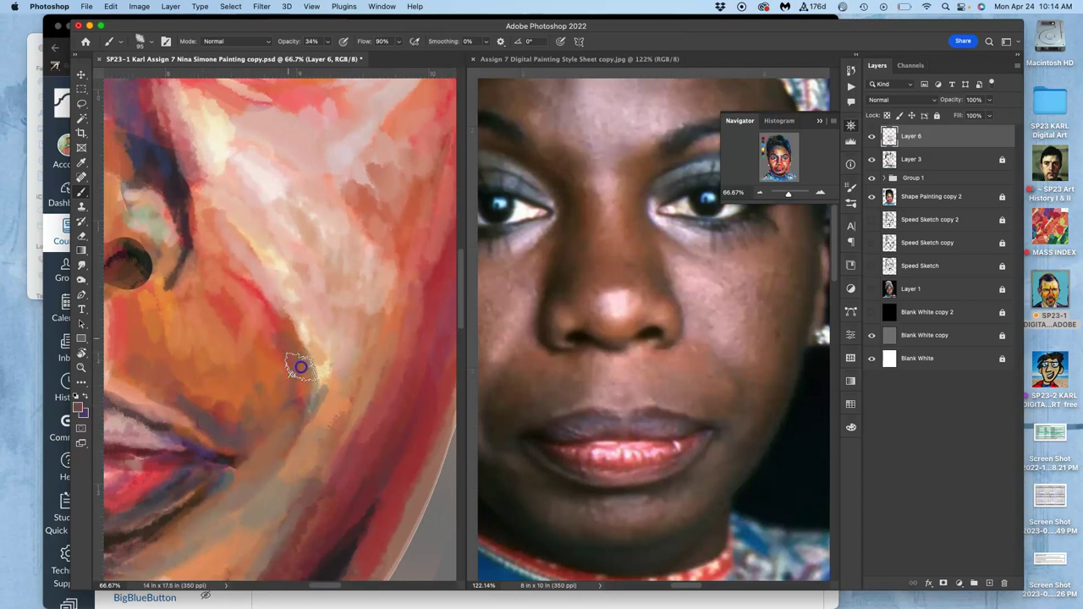
mouse_move(312, 352)
mouse_down()
mouse_move(324, 377)
mouse_move(280, 376)
mouse_up()
mouse_move(407, 414)
mouse_down()
mouse_move(363, 232)
mouse_move(401, 251)
mouse_move(389, 298)
mouse_move(353, 212)
mouse_move(327, 229)
mouse_move(368, 157)
mouse_move(377, 220)
mouse_up()
Smooth the right cheek below the eye with long strokes of sampled pink and salmon
alt+click(413, 198)
click(338, 160)
alt+click(338, 152)
mouse_move(338, 189)
mouse_down()
mouse_move(372, 135)
mouse_move(394, 194)
mouse_move(395, 185)
mouse_move(344, 211)
mouse_move(309, 194)
mouse_move(351, 254)
mouse_up()
alt+click(364, 234)
drag(357, 210, 362, 326)
mouse_move(322, 231)
mouse_down()
mouse_move(278, 226)
mouse_move(346, 215)
mouse_move(243, 196)
mouse_move(259, 208)
mouse_move(252, 189)
mouse_up()
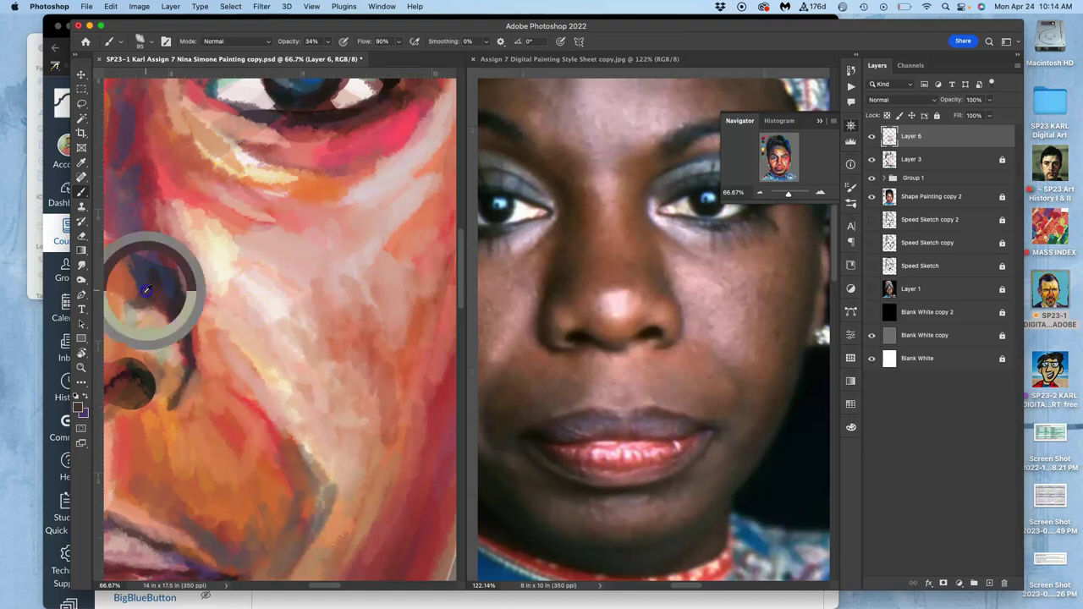
Brush sampled orange over the right side of the nose tip above the nostril
alt+click(127, 343)
drag(144, 321, 245, 355)
alt+click(238, 259)
alt+click(240, 264)
mouse_move(213, 284)
mouse_down()
mouse_move(208, 269)
mouse_move(217, 296)
mouse_move(299, 291)
mouse_up()
mouse_move(208, 289)
mouse_down()
mouse_move(196, 298)
mouse_move(280, 339)
mouse_up()
click(227, 290)
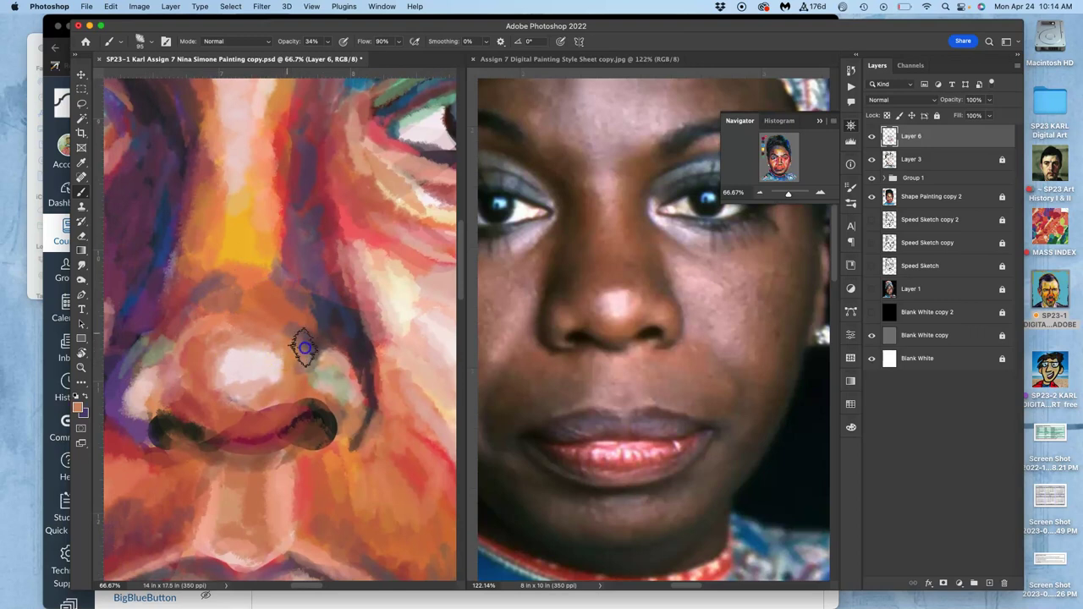
Tone down the yellow area on the lower nose bridge with sampled orange tones
alt+click(295, 198)
click(282, 133)
mouse_move(295, 110)
mouse_down()
mouse_move(288, 177)
mouse_move(278, 153)
mouse_move(279, 244)
mouse_move(254, 242)
mouse_up()
alt+click(245, 286)
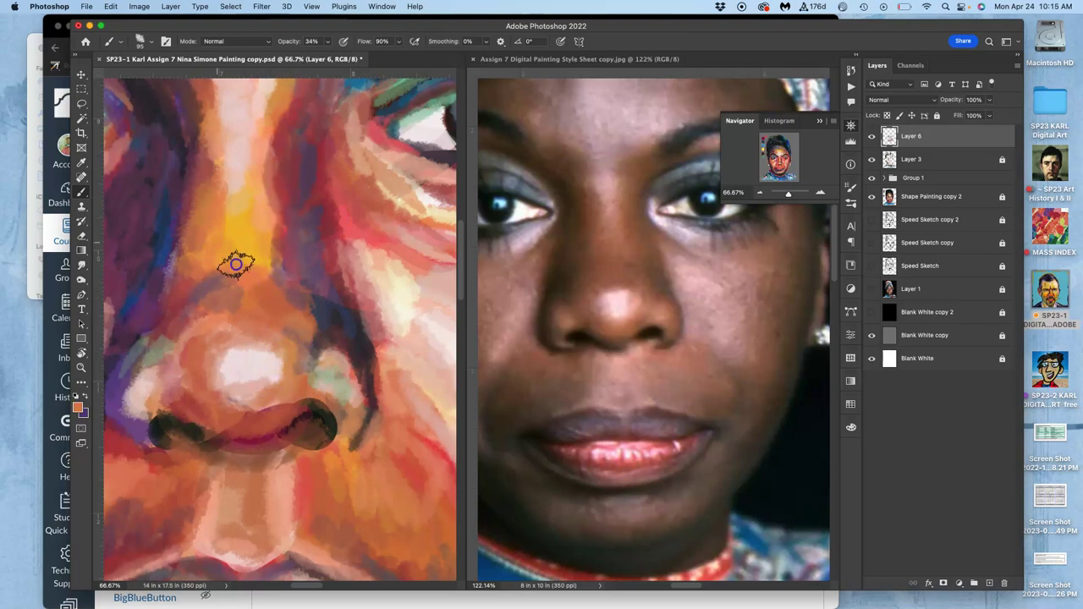
drag(239, 202, 253, 259)
mouse_move(269, 206)
mouse_down()
mouse_move(282, 265)
mouse_move(266, 175)
mouse_move(242, 244)
mouse_move(193, 279)
mouse_move(165, 349)
mouse_up()
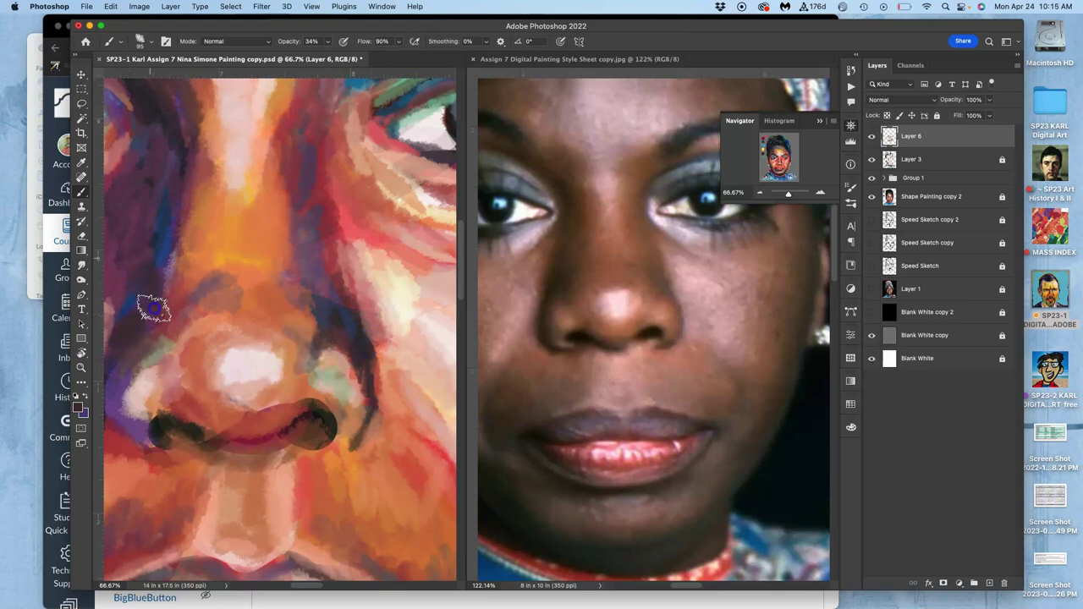
Deepen the shadows along both sides of the nose with sampled dark purple
drag(133, 259, 141, 290)
drag(157, 209, 167, 223)
drag(365, 309, 364, 276)
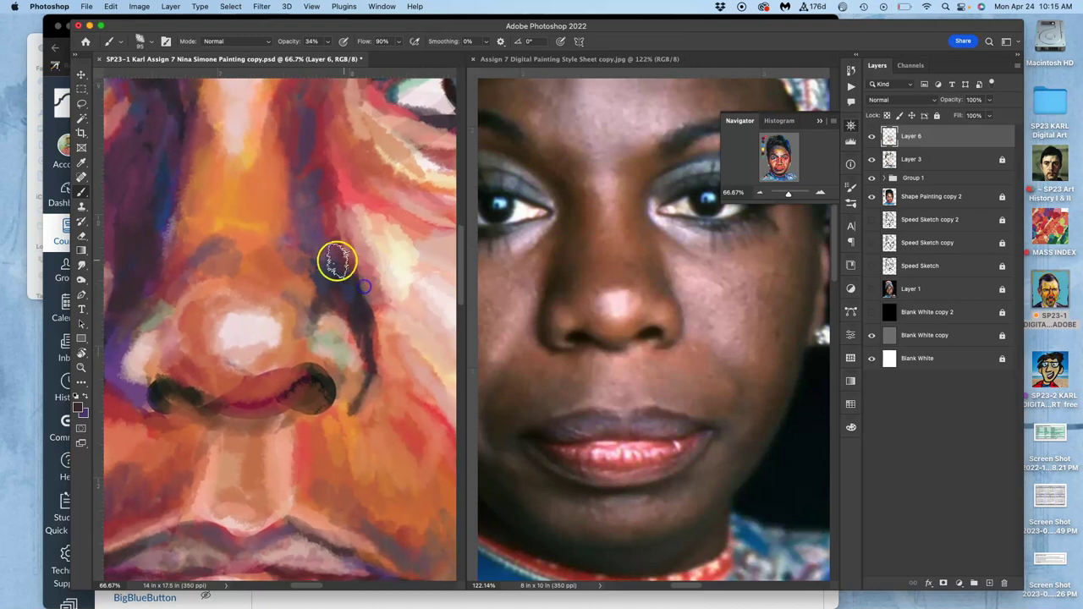
mouse_move(319, 373)
mouse_down()
mouse_move(316, 328)
mouse_move(257, 370)
mouse_move(287, 359)
mouse_move(272, 372)
mouse_move(271, 339)
mouse_up()
Soften the underside of the nose tip and both nostril edges with sampled peach and reddish tones
alt+click(259, 305)
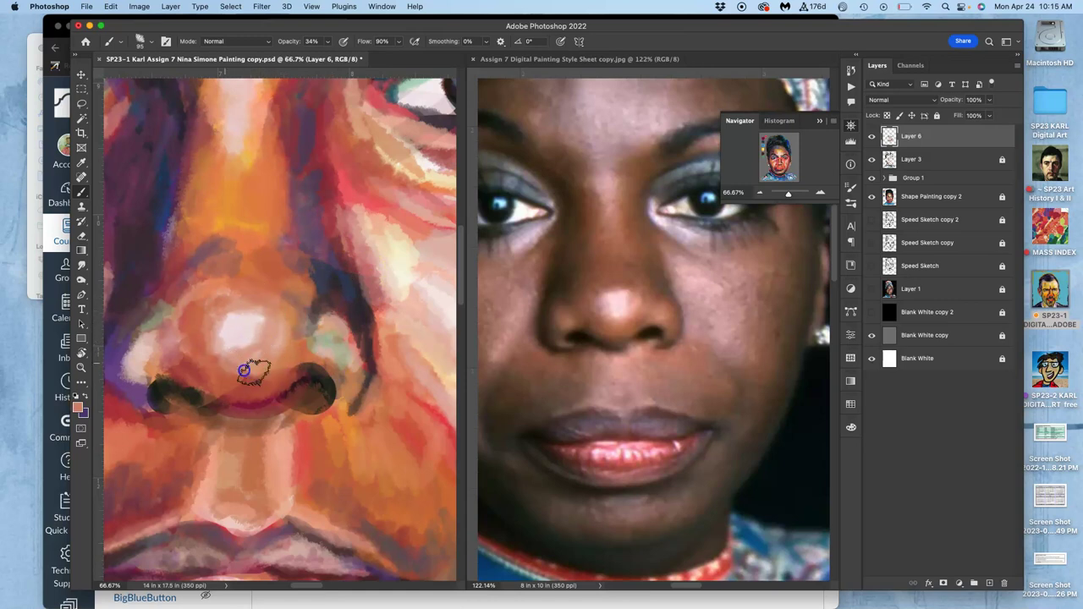
alt+click(195, 418)
drag(152, 391, 152, 413)
mouse_move(317, 395)
mouse_down()
mouse_move(338, 393)
mouse_move(311, 362)
mouse_move(337, 414)
mouse_move(340, 342)
mouse_move(341, 389)
mouse_move(327, 415)
mouse_move(346, 317)
mouse_move(366, 309)
mouse_move(367, 399)
mouse_move(372, 280)
mouse_move(346, 387)
mouse_move(341, 310)
mouse_move(366, 374)
mouse_up()
mouse_move(345, 324)
mouse_down()
mouse_move(363, 363)
mouse_move(363, 352)
mouse_move(345, 397)
mouse_move(347, 447)
mouse_move(361, 448)
mouse_move(349, 415)
mouse_move(361, 448)
mouse_move(352, 418)
mouse_move(322, 429)
mouse_move(343, 413)
mouse_up()
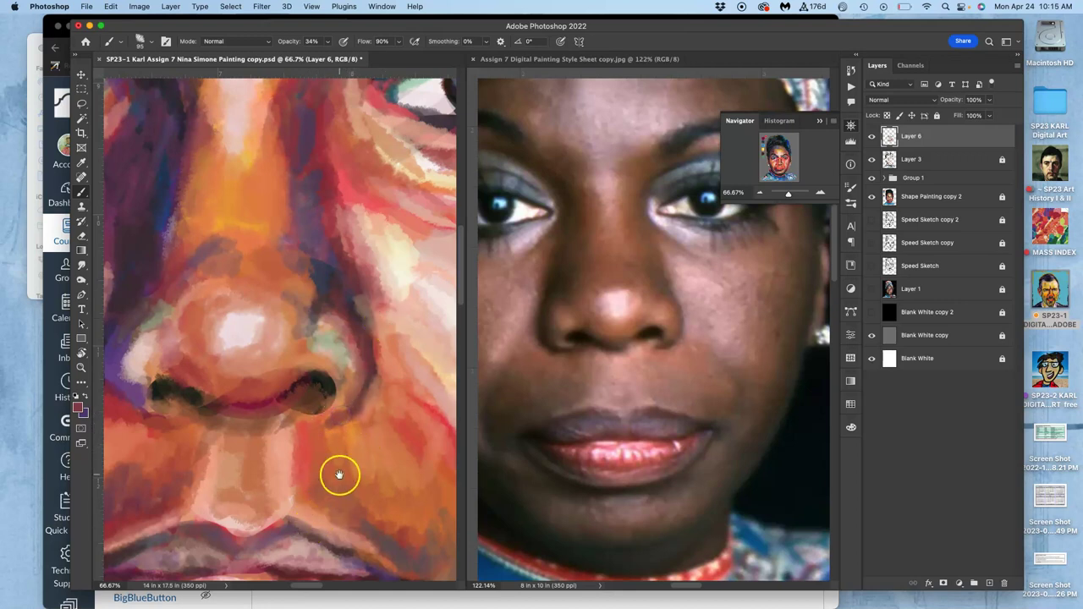
Blend sampled orange beside the right nostril and sampled pale pink down the right cheek
mouse_move(355, 429)
mouse_down()
mouse_move(396, 392)
mouse_move(394, 416)
mouse_move(376, 424)
mouse_move(314, 343)
mouse_up()
drag(351, 389, 311, 362)
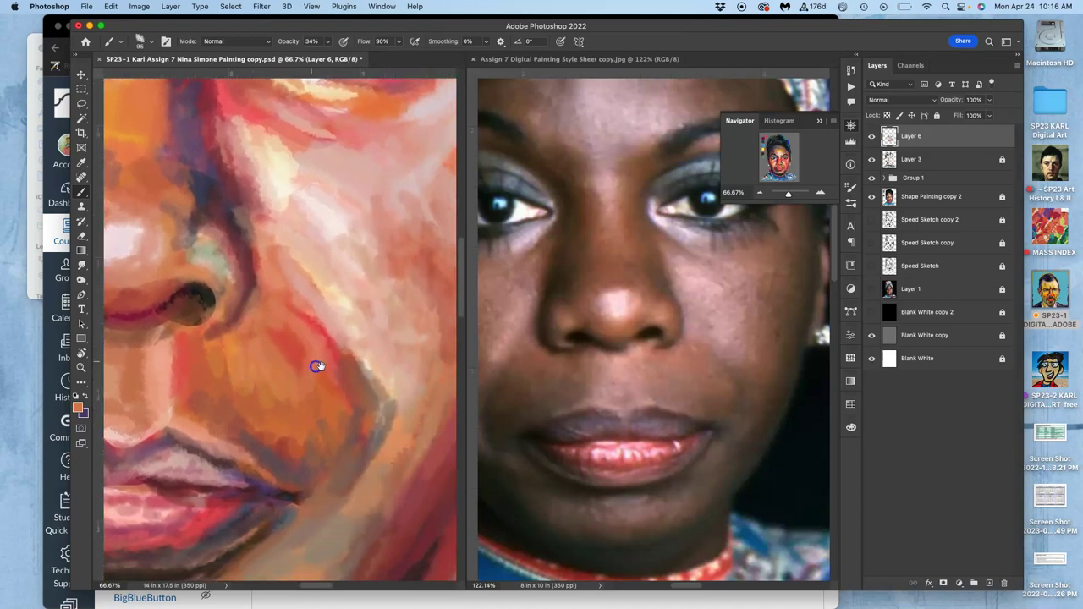
click(332, 340)
alt+click(331, 355)
drag(344, 296, 317, 445)
mouse_move(337, 252)
mouse_down()
mouse_move(293, 327)
mouse_move(276, 299)
mouse_up()
mouse_move(312, 339)
mouse_down()
mouse_move(222, 288)
mouse_move(267, 312)
mouse_move(217, 370)
mouse_up()
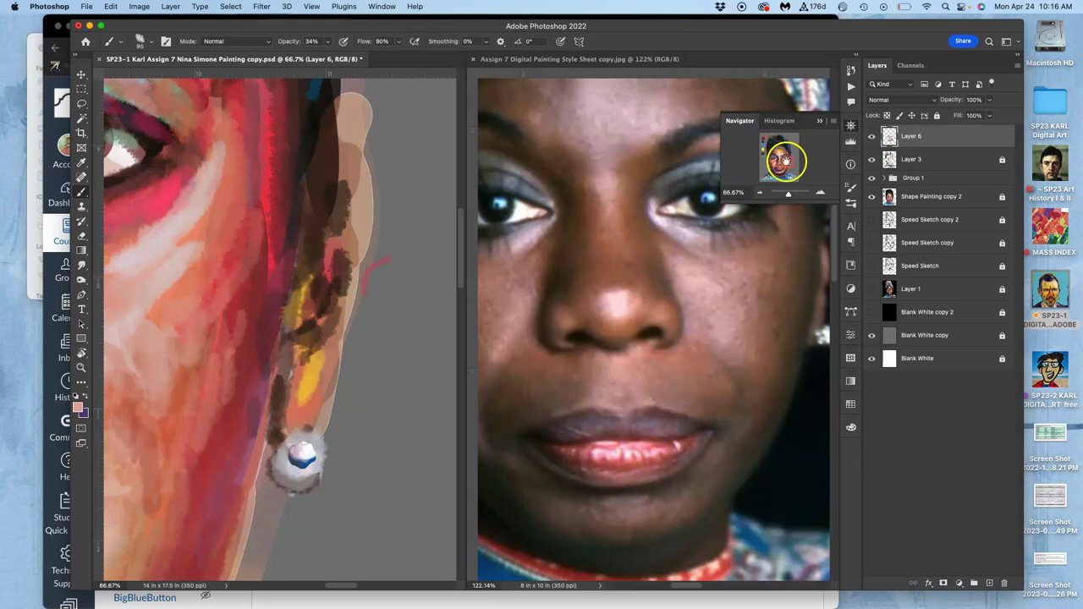
Paint the pale right ear with sampled red and dark red tones, using the right side of the reference face as a guide
click(638, 285)
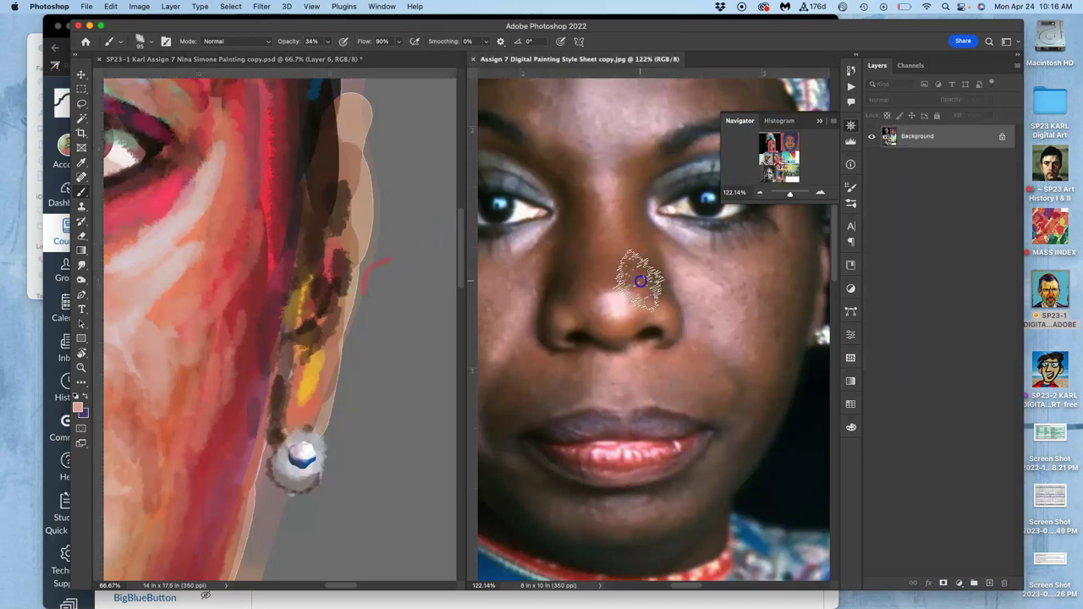
drag(686, 258, 587, 297)
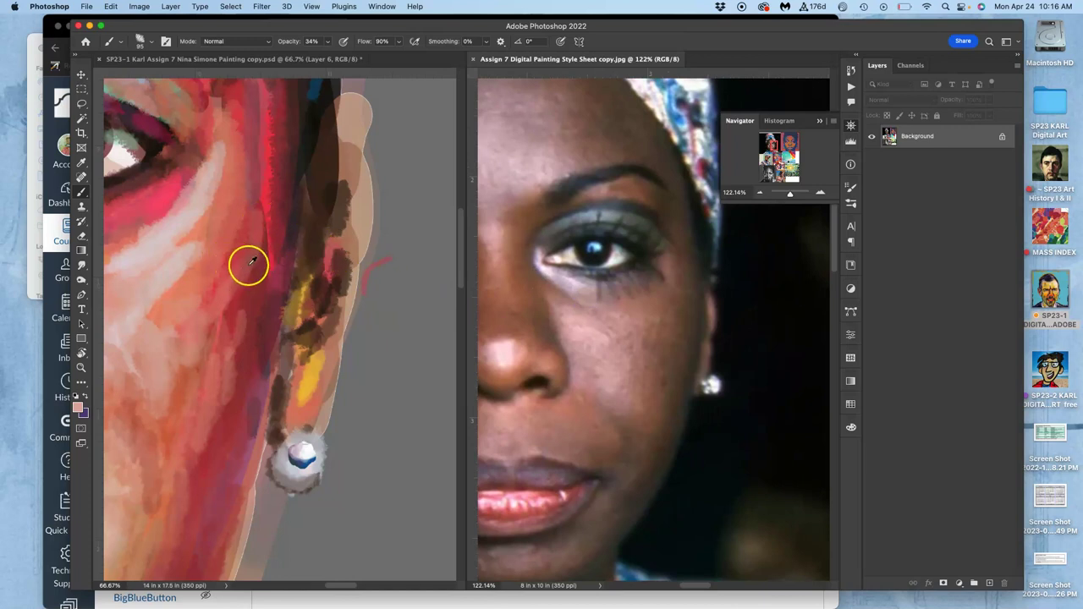
alt+click(270, 194)
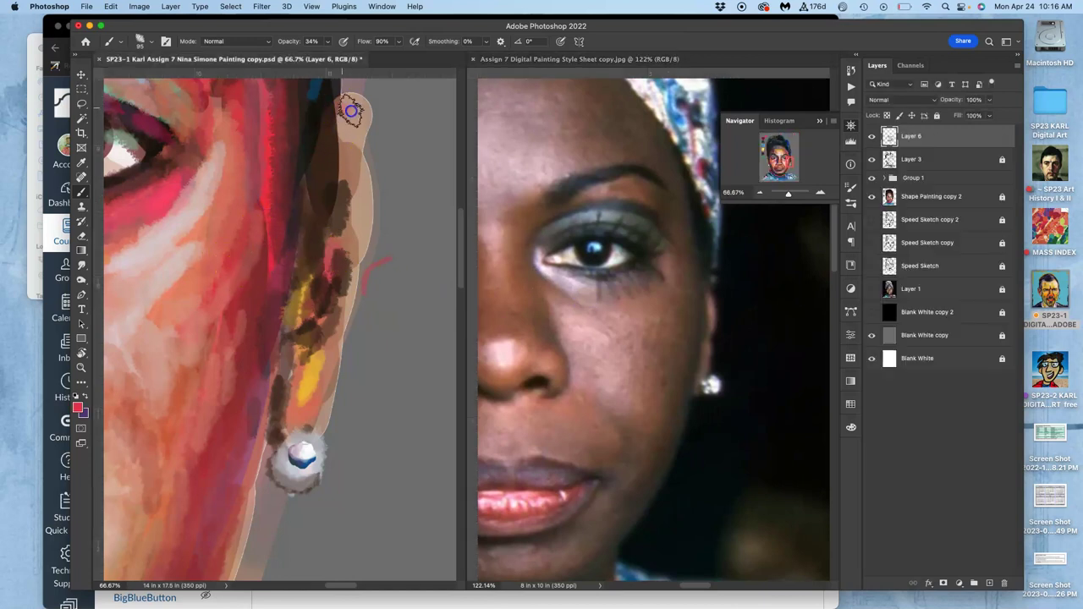
mouse_move(361, 125)
mouse_down()
mouse_move(352, 197)
mouse_move(339, 205)
mouse_move(342, 285)
mouse_up()
mouse_move(327, 242)
mouse_down()
mouse_move(347, 230)
mouse_move(358, 184)
mouse_move(358, 234)
mouse_move(351, 133)
mouse_move(357, 200)
mouse_up()
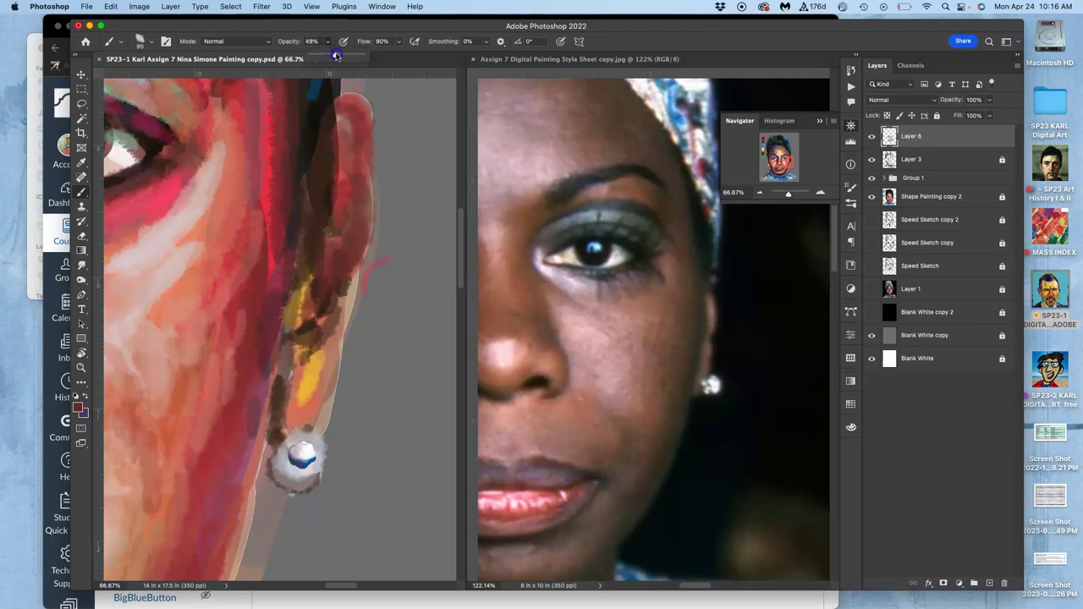
Set the brush opacity to 54%, darken the right ear's outline with brown and blend red along the adjacent cheek edge
mouse_move(342, 192)
mouse_down()
mouse_move(329, 188)
mouse_move(353, 109)
mouse_move(358, 177)
mouse_move(336, 286)
mouse_move(302, 312)
mouse_move(266, 393)
mouse_move(267, 310)
mouse_up()
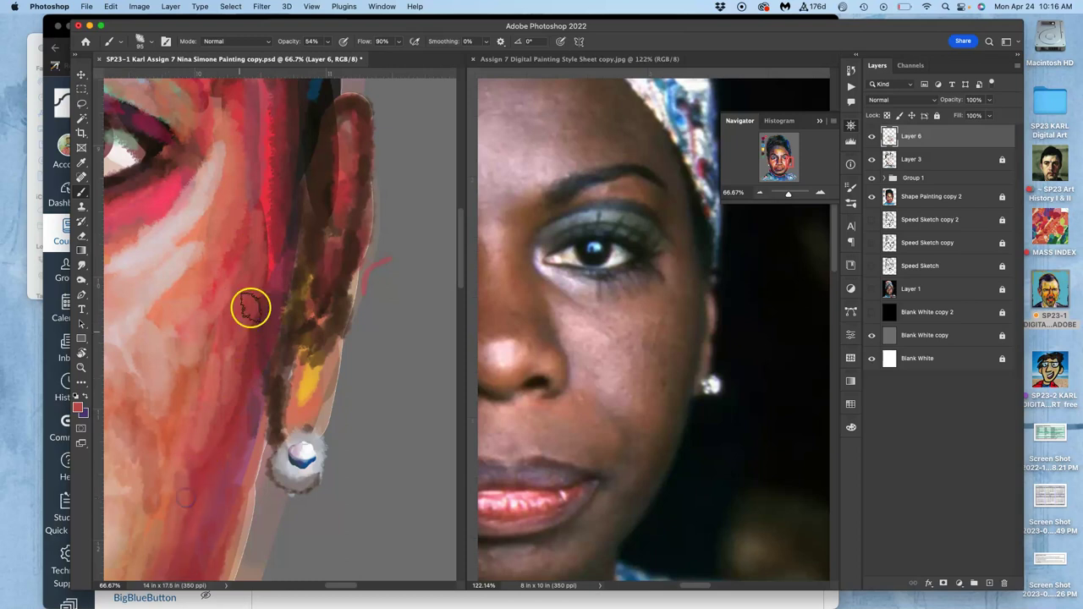
drag(261, 261, 268, 93)
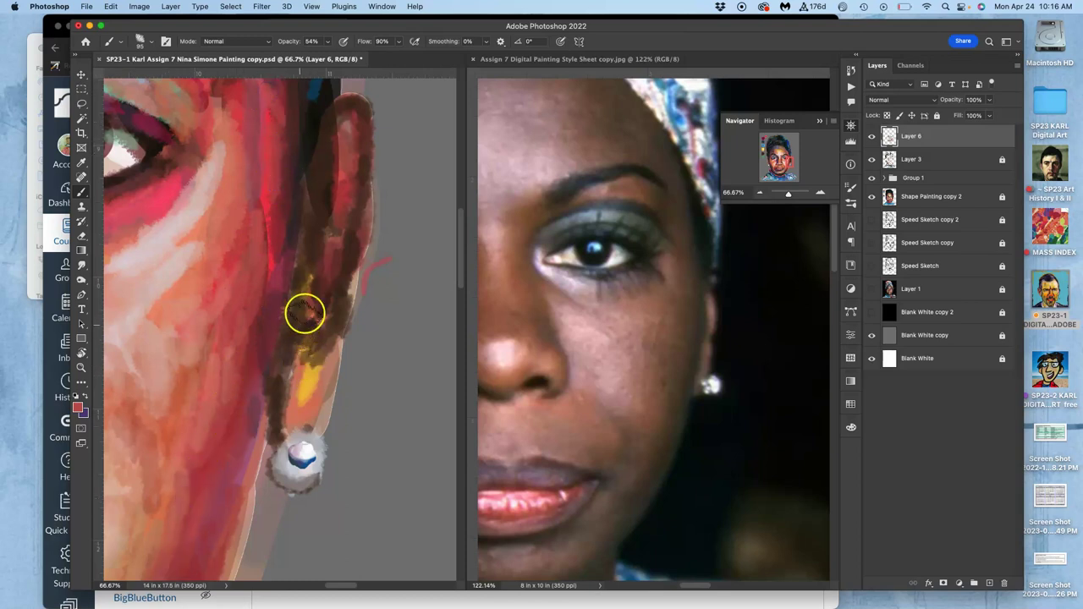
drag(271, 251, 263, 200)
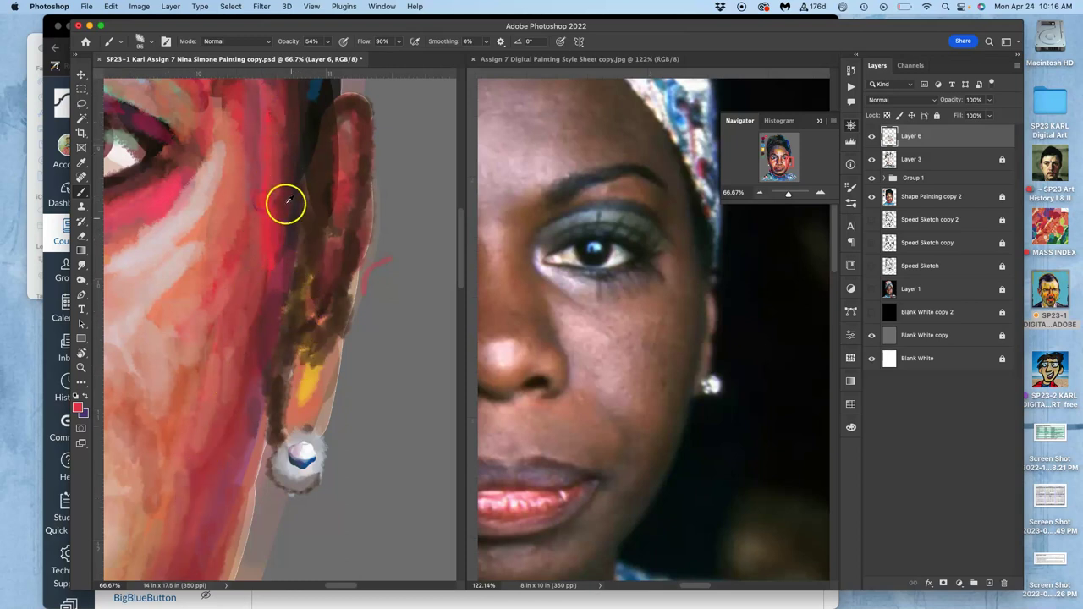
Cover the yellow and peach patches of the right earlobe with sampled reddish brown, down to the earring
drag(314, 305, 303, 433)
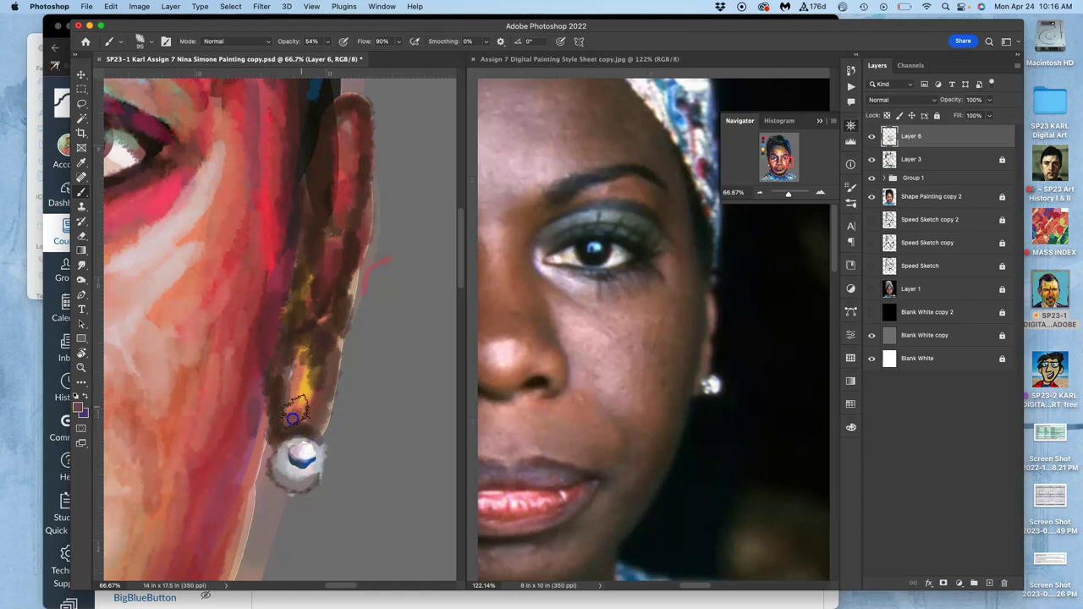
mouse_move(270, 440)
mouse_down()
mouse_move(287, 385)
mouse_move(270, 446)
mouse_move(303, 338)
mouse_move(275, 417)
mouse_move(294, 318)
mouse_move(269, 418)
mouse_move(291, 288)
mouse_move(333, 328)
mouse_move(237, 361)
mouse_move(319, 310)
mouse_move(323, 287)
mouse_move(308, 314)
mouse_move(337, 251)
mouse_move(341, 209)
mouse_move(291, 387)
mouse_up()
alt+click(293, 334)
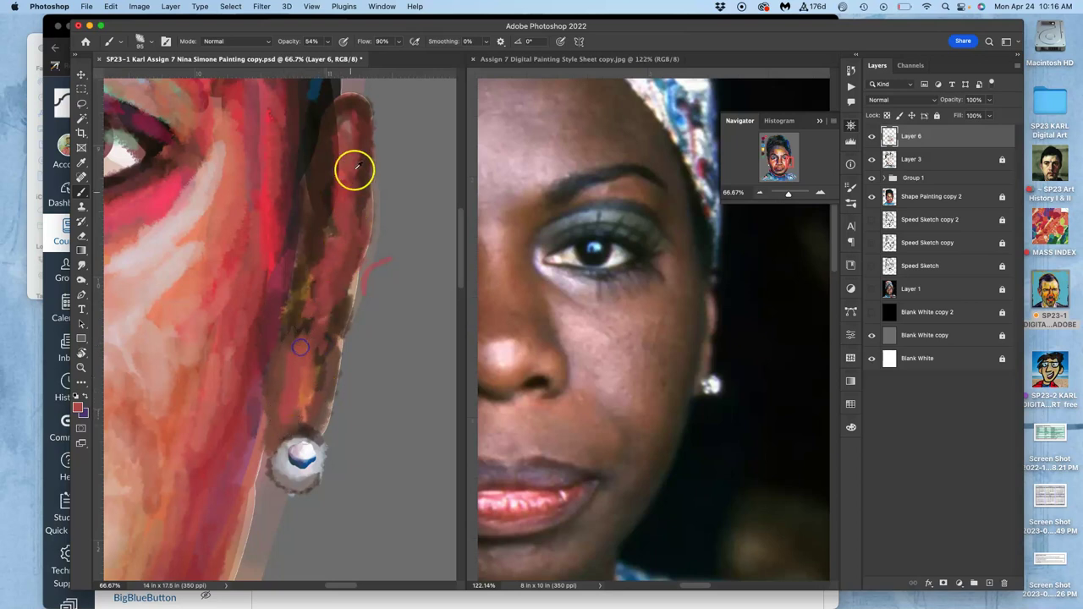
Soften the right cheekbone beside the eye with sampled salmon and pale peach strokes
alt+click(201, 257)
drag(231, 202, 225, 198)
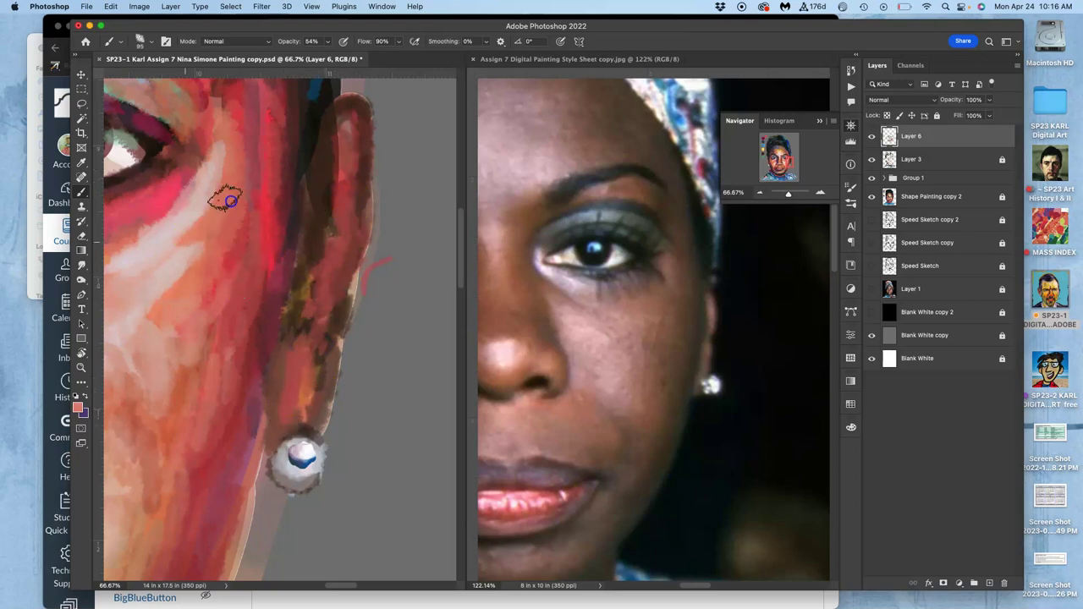
alt+click(233, 148)
drag(228, 151, 211, 212)
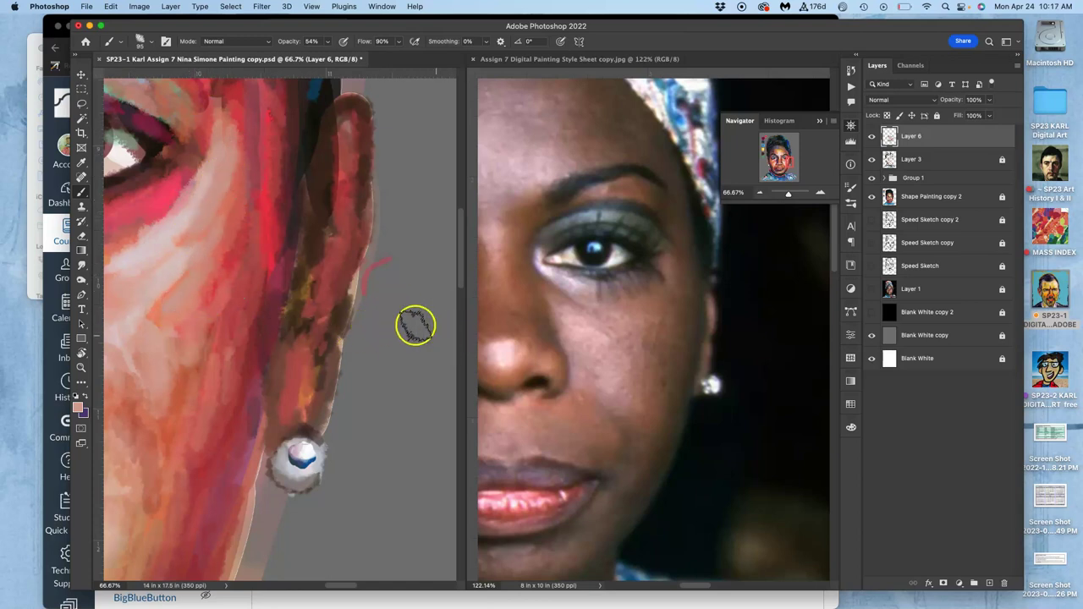
Add pale pink highlights down the inside of the right ear and sampled orange accents on the lobe
mouse_move(347, 219)
mouse_down()
mouse_move(336, 149)
mouse_move(346, 191)
mouse_move(327, 310)
mouse_move(315, 315)
mouse_move(292, 376)
mouse_up()
drag(310, 306, 296, 370)
alt+click(165, 102)
alt+click(164, 455)
mouse_move(348, 287)
mouse_down()
mouse_move(351, 248)
mouse_move(291, 479)
mouse_move(304, 431)
mouse_move(282, 448)
mouse_up()
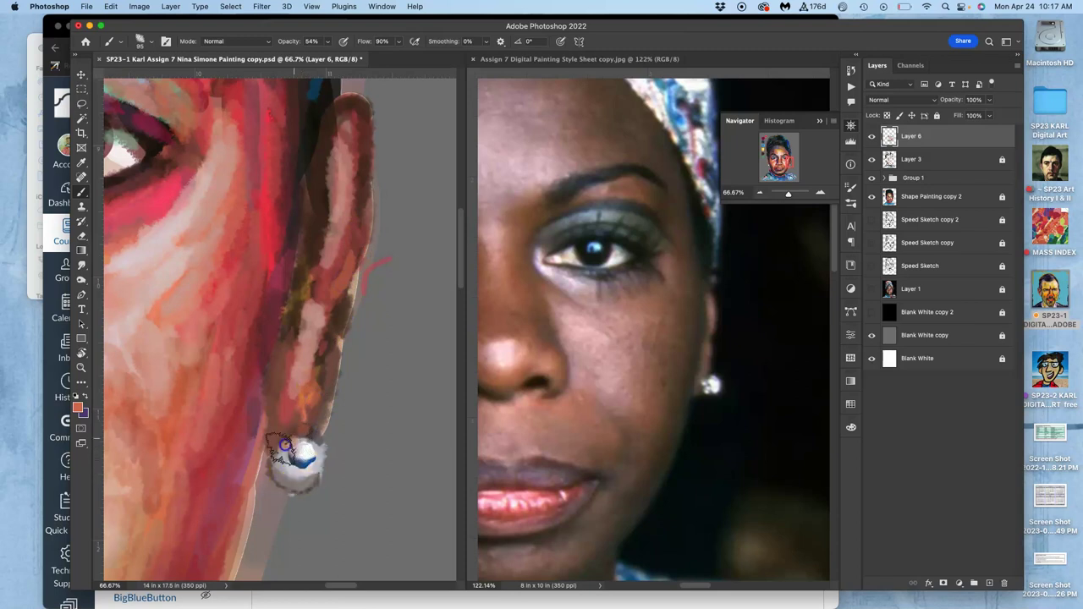
Define the boundary between the right ear and the face with sampled dark brown and navy strokes down to the earring
alt+click(304, 249)
drag(319, 174, 307, 224)
alt+click(314, 107)
drag(314, 132, 305, 208)
drag(297, 251, 283, 337)
mouse_move(280, 431)
mouse_down()
mouse_move(285, 345)
mouse_move(258, 467)
mouse_up()
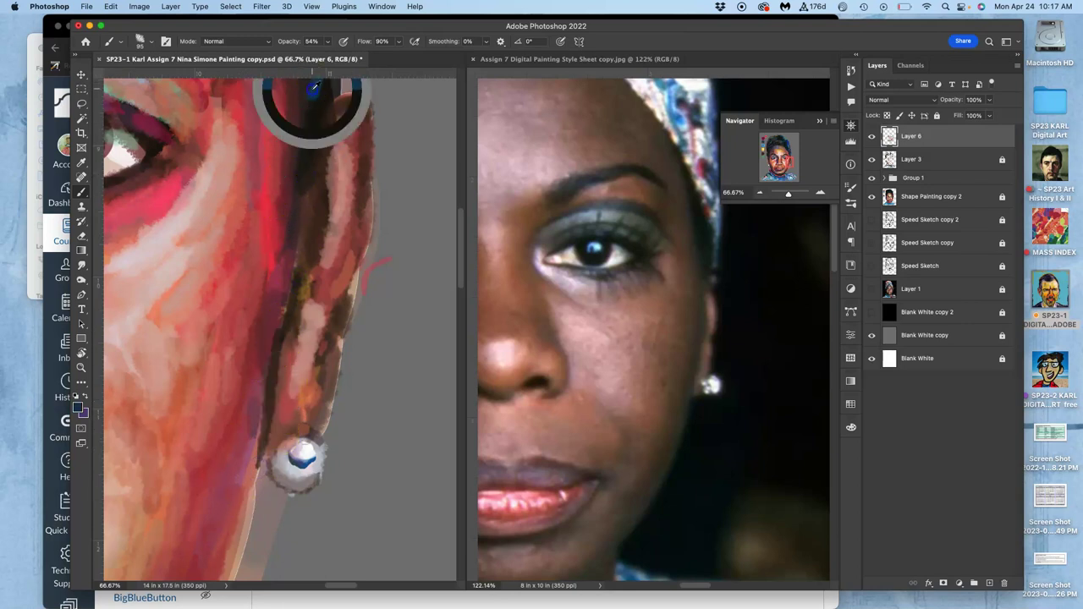
drag(313, 87, 254, 441)
Blend sampled red along the right jaw edge below the ear and into the ear's lower part
alt+click(240, 419)
drag(238, 495, 249, 438)
mouse_move(233, 525)
mouse_down()
mouse_move(257, 356)
mouse_move(245, 505)
mouse_move(342, 409)
mouse_move(344, 341)
mouse_up()
key(super+minus)
key(super+minus)
key(super+minus)
key(super+minus)
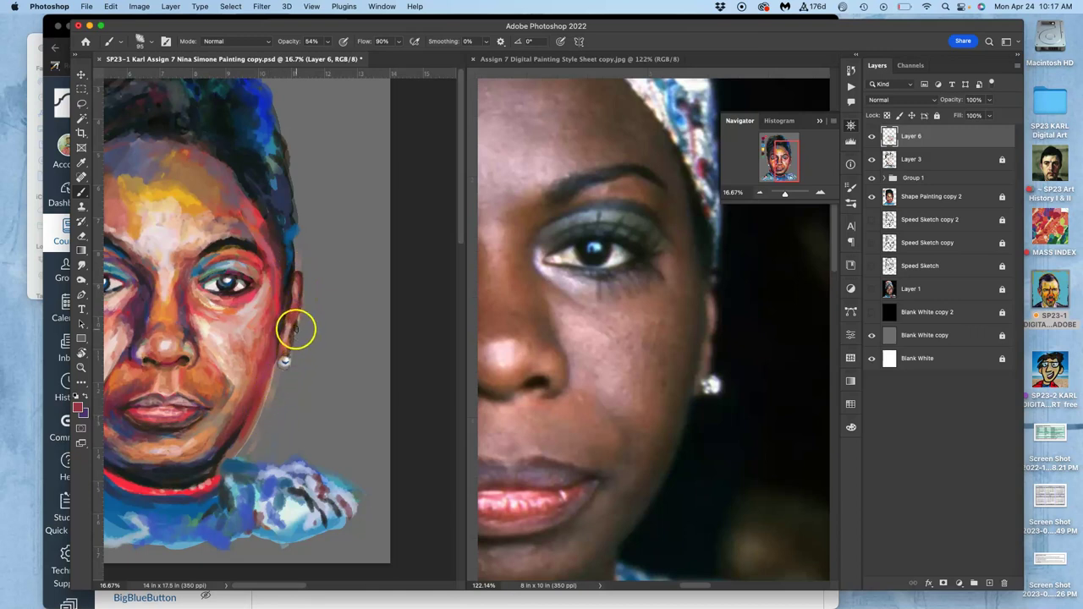
alt+click(296, 287)
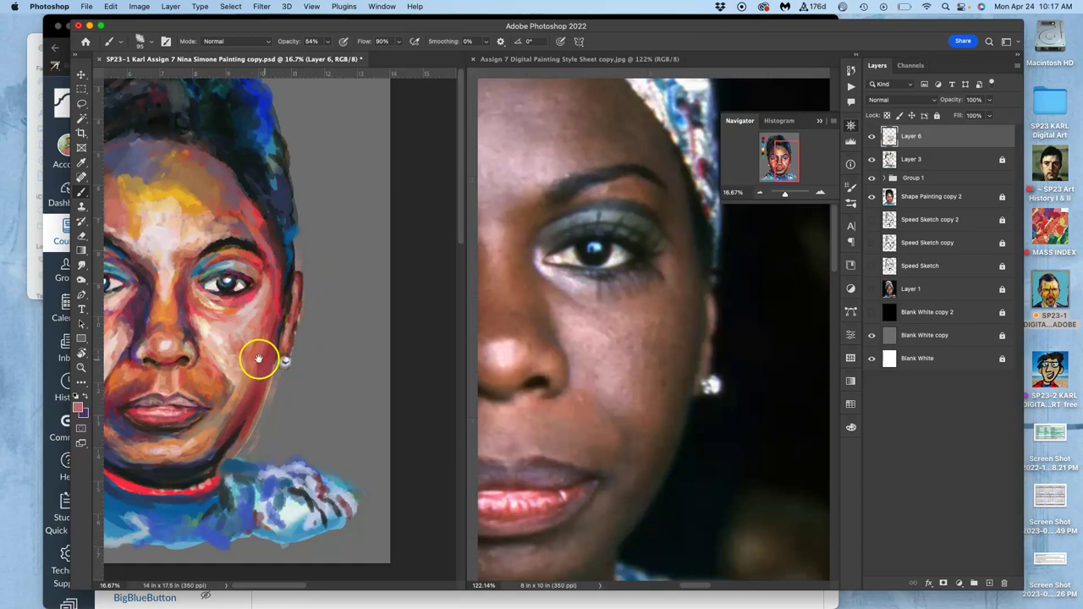
Darken the left temple and hairline with sampled brown tones, using the left side of the reference face as a guide
mouse_move(251, 361)
mouse_down()
mouse_move(338, 385)
mouse_move(319, 367)
mouse_move(332, 366)
mouse_up()
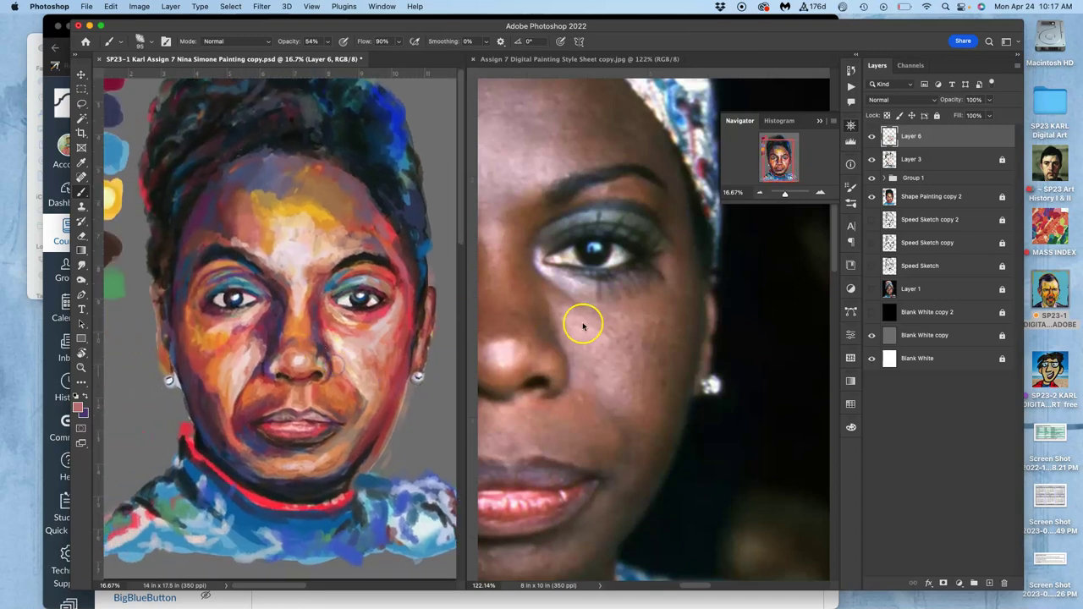
click(618, 60)
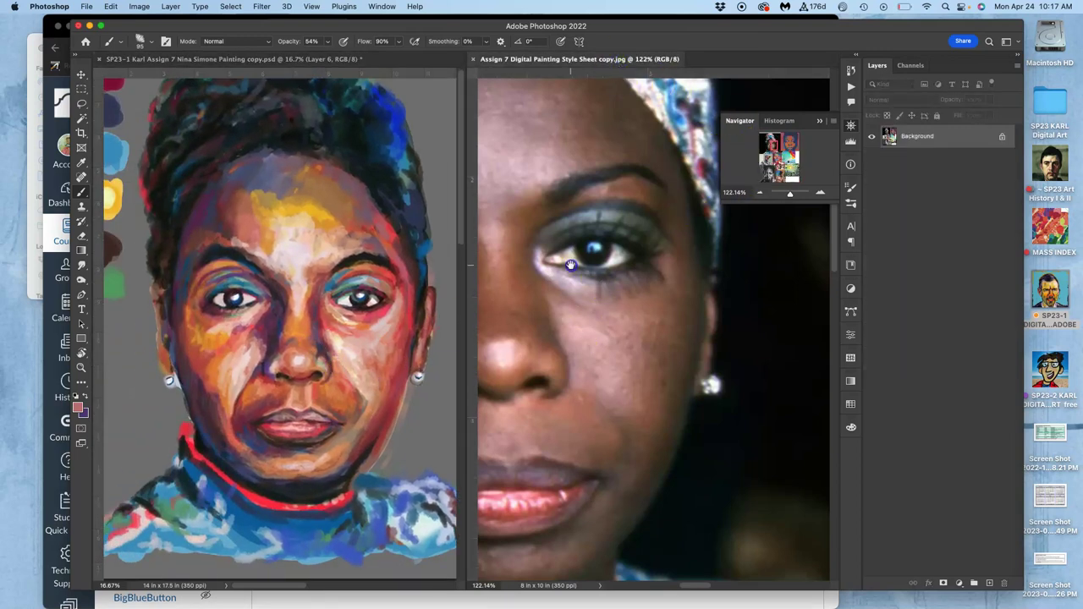
drag(578, 254, 614, 284)
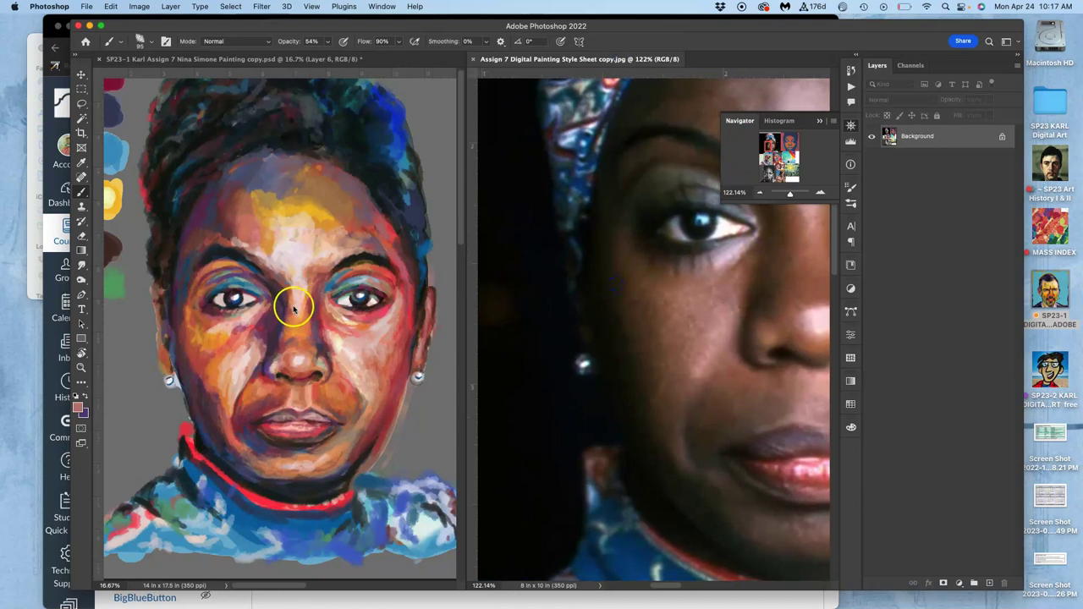
key(super+equal)
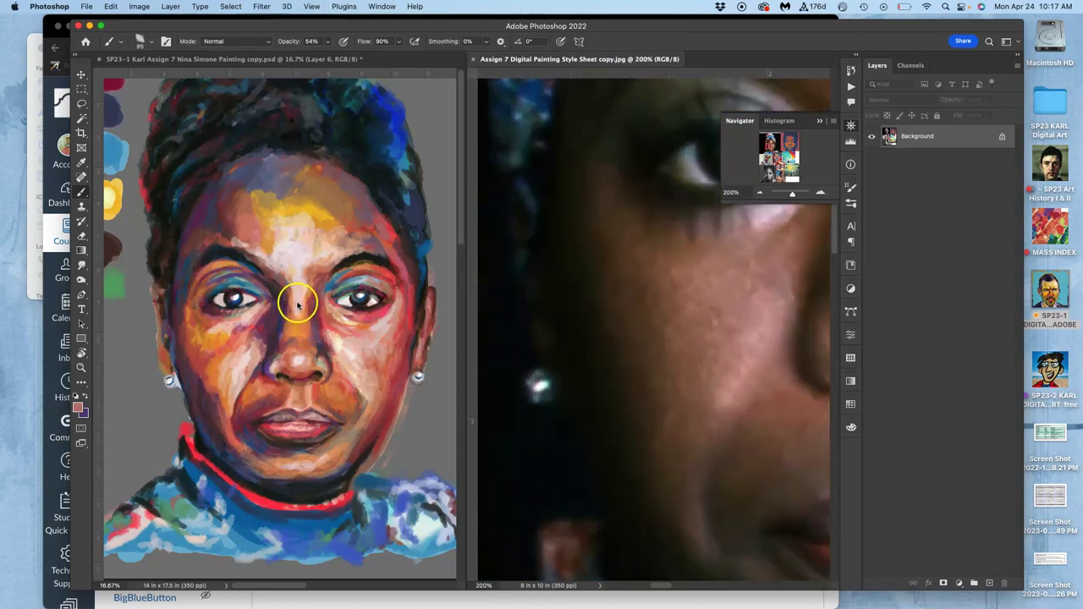
key(super+minus)
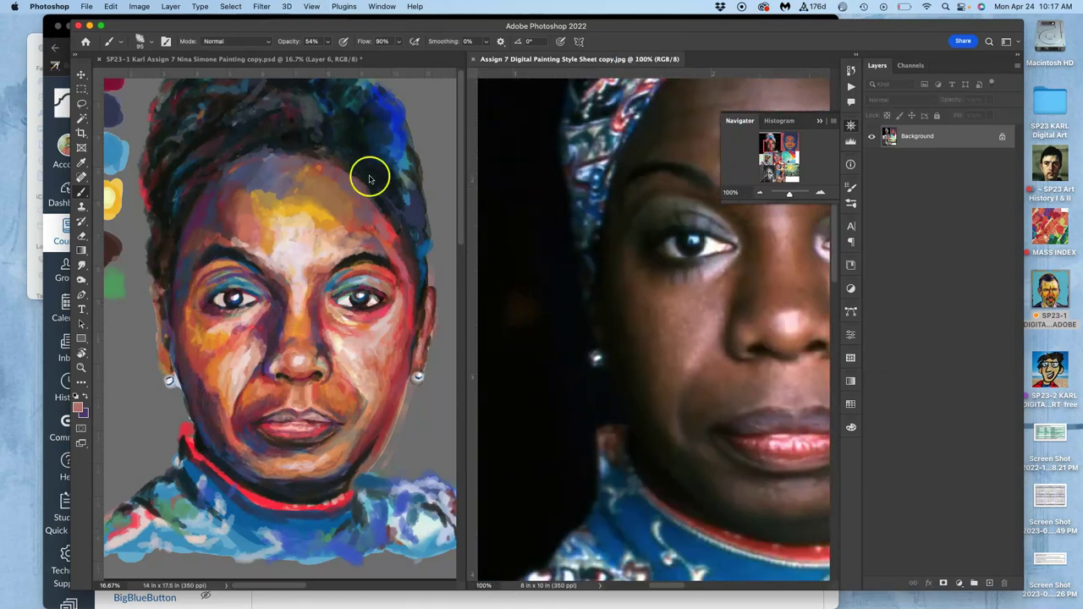
click(265, 59)
drag(760, 159, 768, 161)
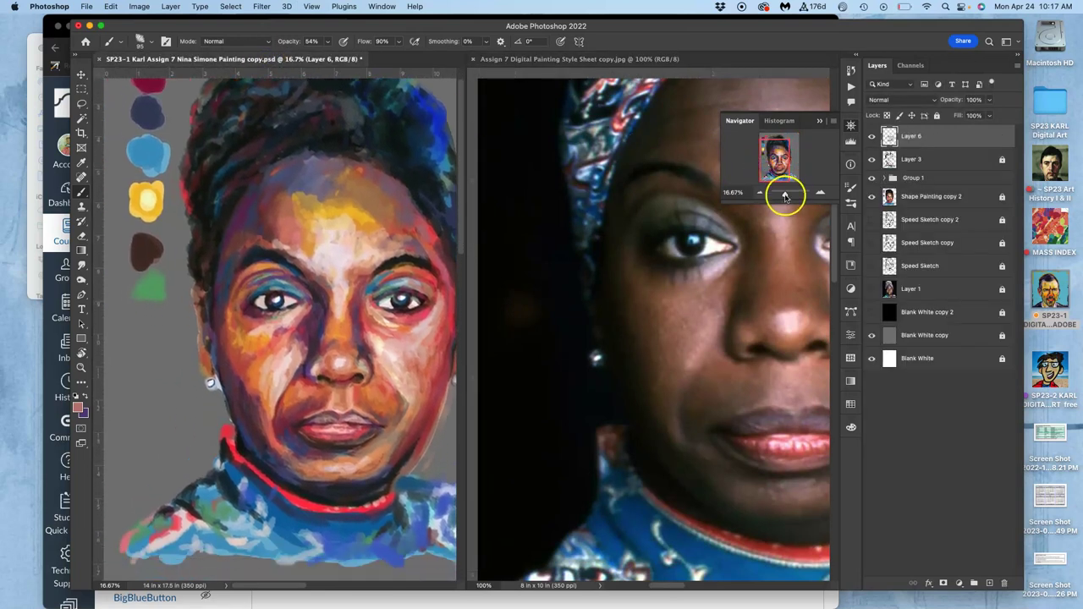
drag(784, 197, 788, 196)
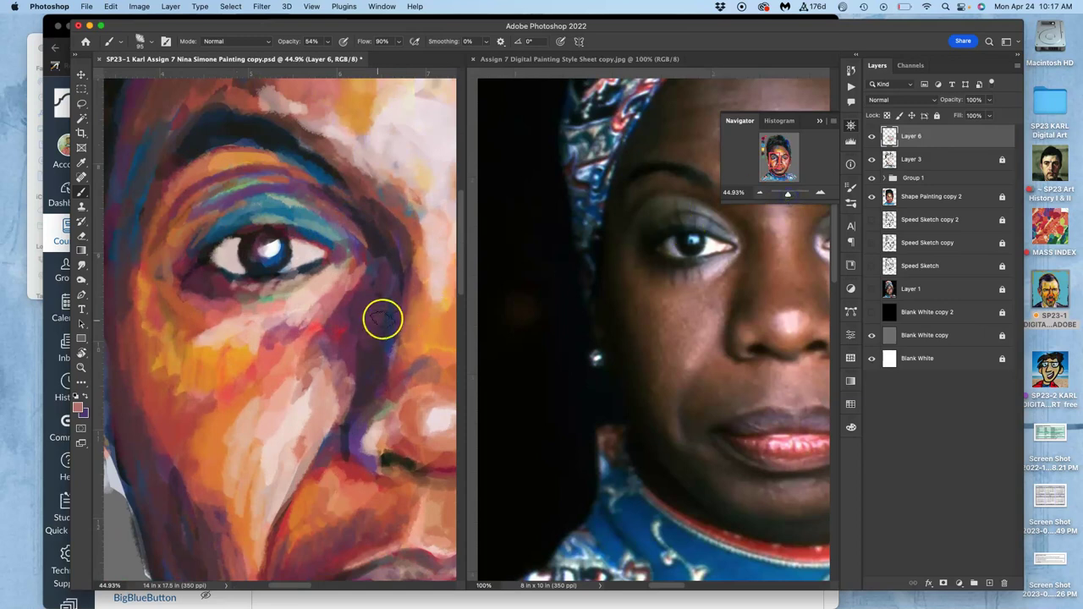
drag(779, 160, 776, 160)
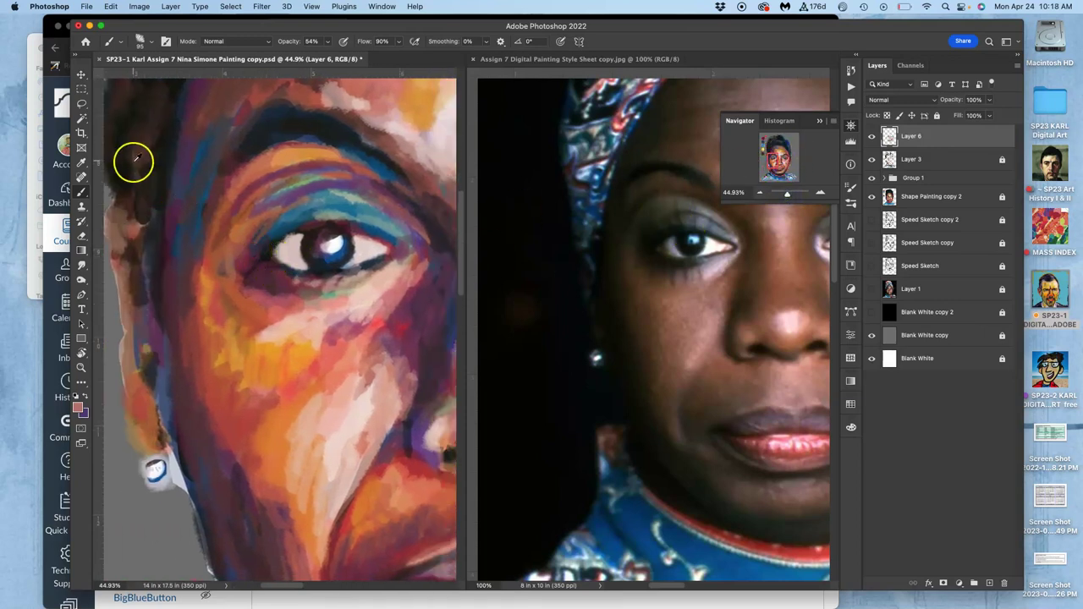
mouse_move(148, 163)
mouse_down()
mouse_move(178, 181)
mouse_move(164, 245)
mouse_move(198, 237)
mouse_move(164, 344)
mouse_move(155, 333)
mouse_move(164, 336)
mouse_up()
mouse_move(194, 171)
mouse_down()
mouse_move(195, 161)
mouse_move(204, 321)
mouse_up()
drag(209, 159, 187, 289)
mouse_move(234, 142)
mouse_down()
mouse_move(193, 262)
mouse_move(220, 237)
mouse_move(198, 345)
mouse_up()
alt+click(242, 213)
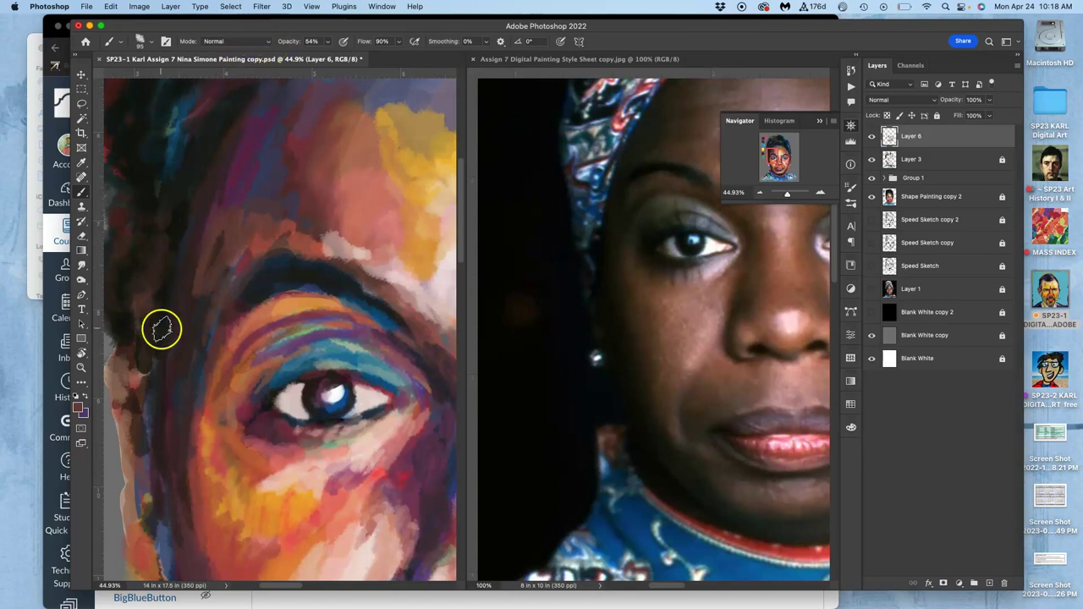
Cover the pale left ear with dark brown strokes and work sampled olive and dark tones into its inner edge
scroll(186, 254, down, 6)
scroll(189, 247, down, 1)
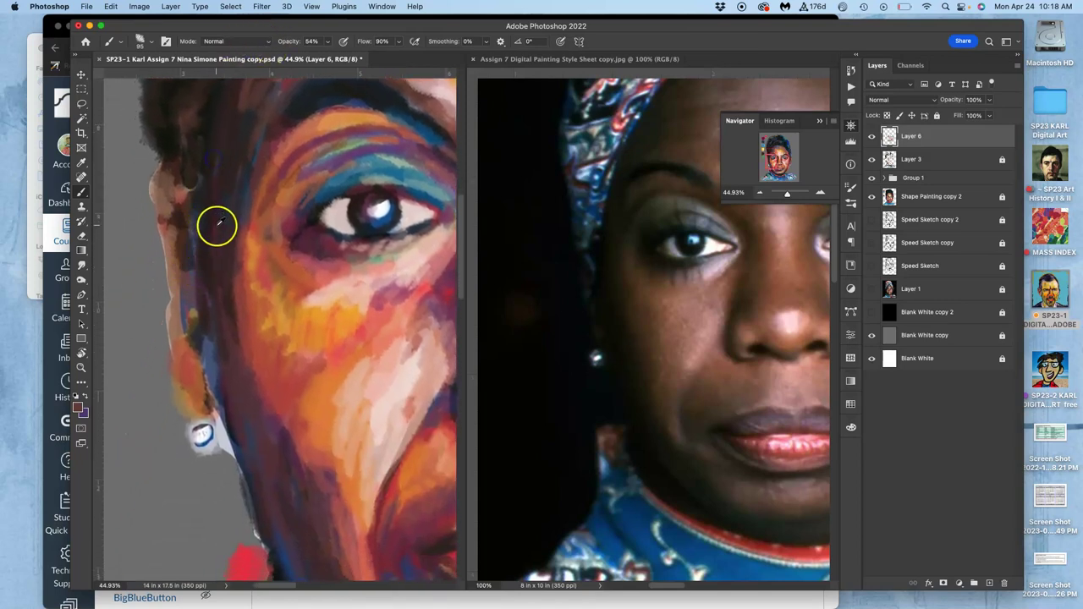
mouse_move(161, 227)
mouse_down()
mouse_move(167, 179)
mouse_move(167, 285)
mouse_move(176, 222)
mouse_move(187, 376)
mouse_move(211, 380)
mouse_move(201, 385)
mouse_up()
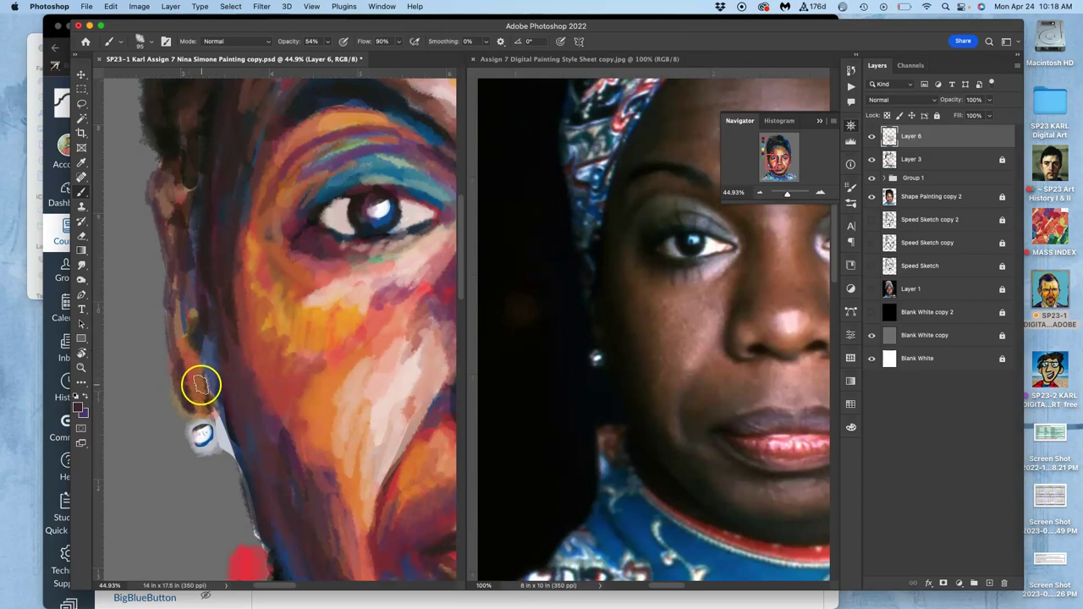
alt+click(193, 304)
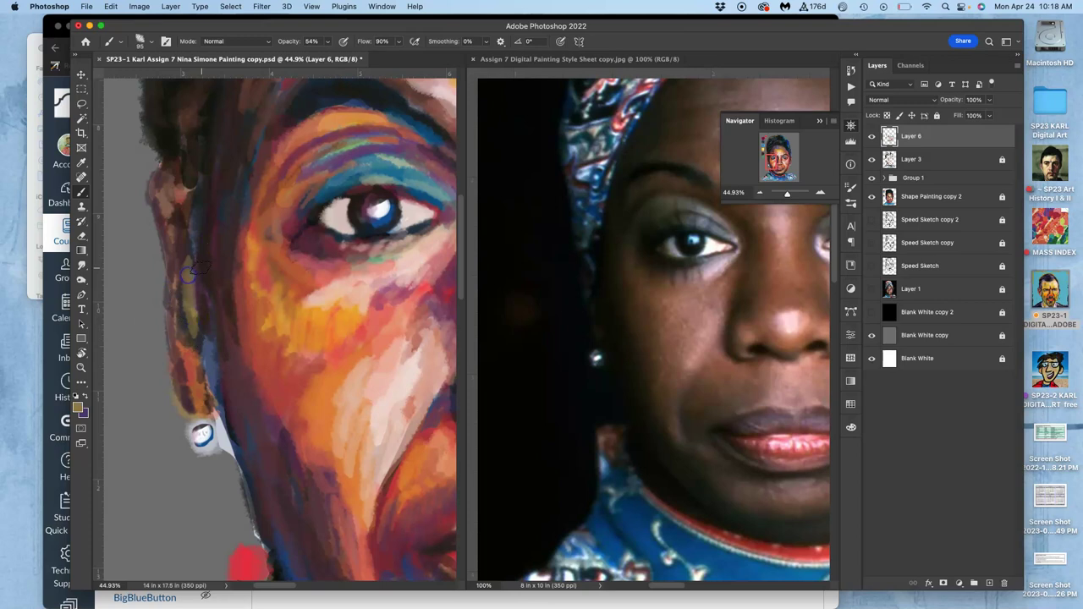
alt+click(208, 322)
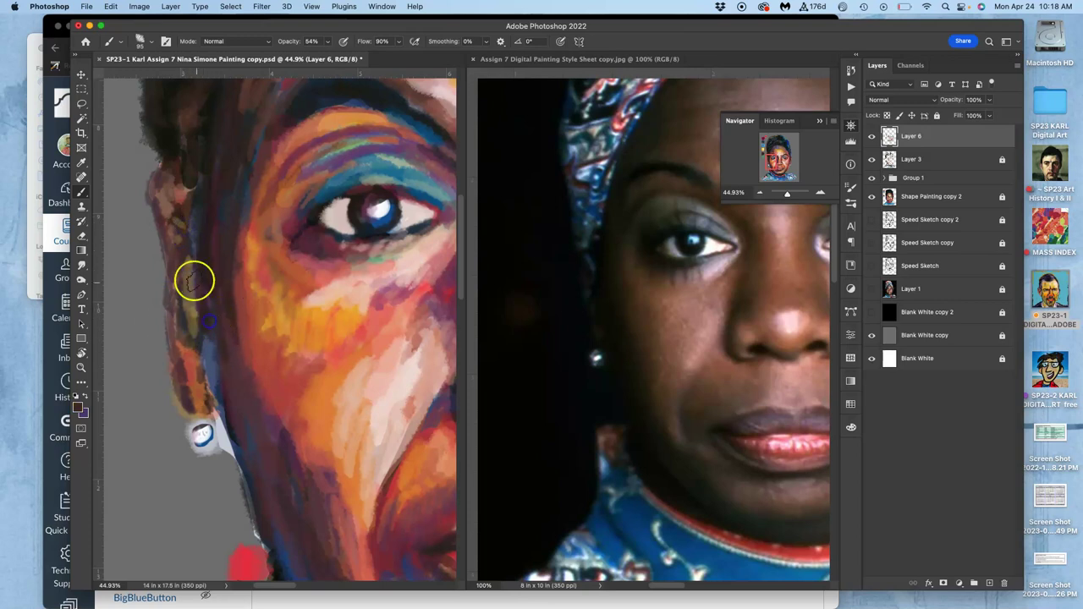
Add sampled red to the top of the left ear and blend reddish brown down to the earlobe
alt+click(446, 295)
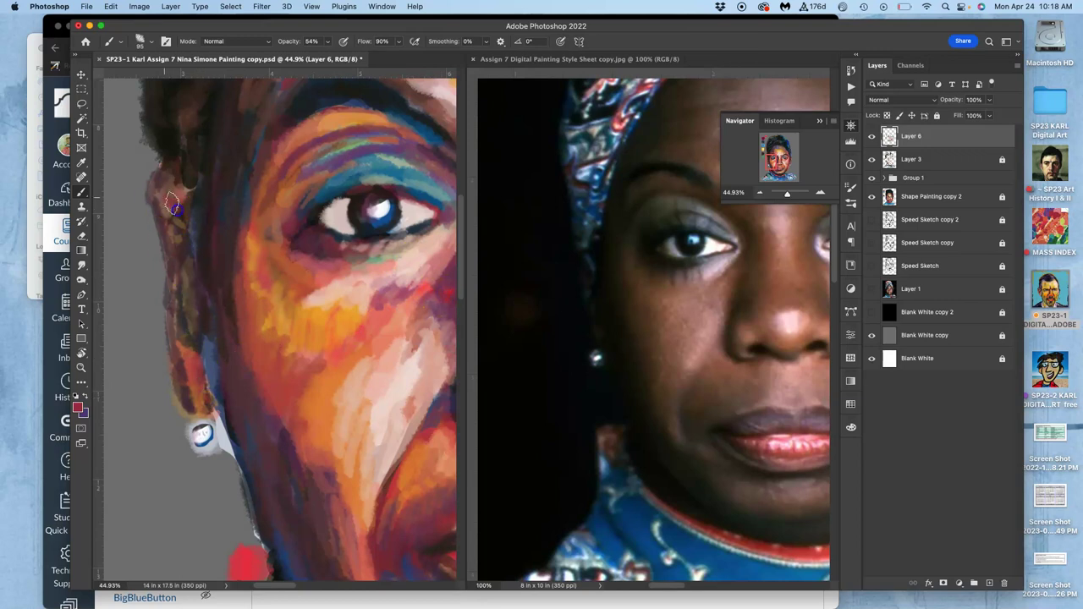
mouse_move(155, 186)
mouse_down()
mouse_move(165, 222)
mouse_move(162, 181)
mouse_move(190, 212)
mouse_move(167, 181)
mouse_up()
alt+click(166, 180)
drag(196, 317, 184, 292)
mouse_move(186, 332)
mouse_down()
mouse_move(195, 279)
mouse_move(191, 332)
mouse_up()
mouse_move(203, 278)
mouse_down()
mouse_move(194, 365)
mouse_move(182, 294)
mouse_move(194, 286)
mouse_move(173, 241)
mouse_move(169, 370)
mouse_move(194, 401)
mouse_move(195, 381)
mouse_move(187, 405)
mouse_up()
alt+click(194, 375)
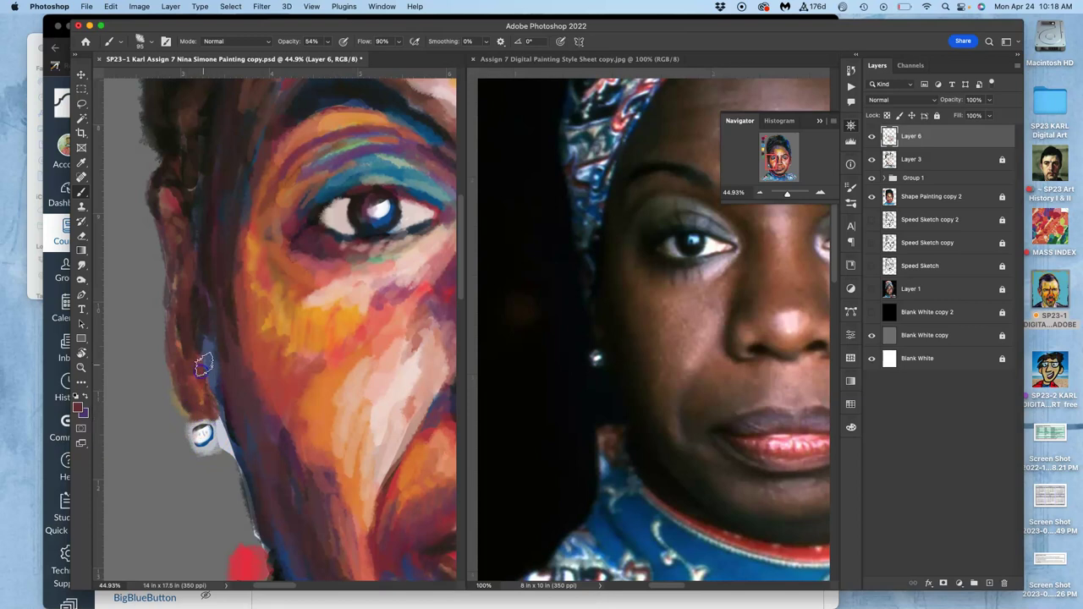
Darken the left eye's upper lid toward the outer corner and paint sampled peach strokes beneath the eye
mouse_move(360, 172)
mouse_down()
mouse_move(308, 205)
mouse_move(315, 198)
mouse_up()
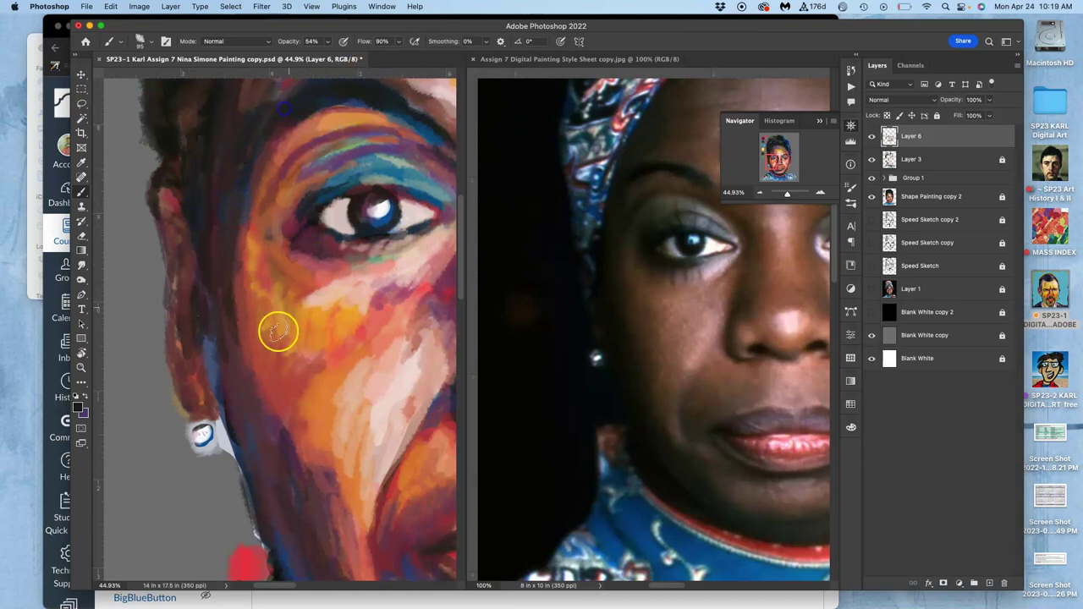
drag(293, 258, 280, 381)
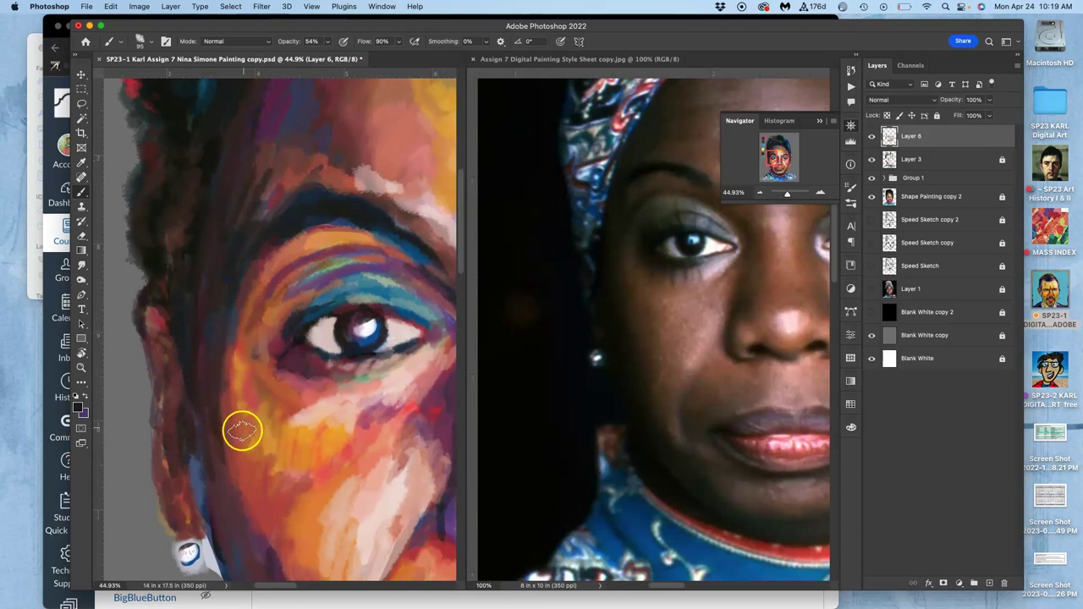
alt+click(302, 415)
mouse_move(278, 386)
mouse_down()
mouse_move(322, 438)
mouse_move(292, 449)
mouse_move(243, 440)
mouse_move(281, 473)
mouse_move(308, 478)
mouse_move(316, 465)
mouse_move(305, 469)
mouse_move(269, 430)
mouse_move(254, 433)
mouse_move(289, 463)
mouse_up()
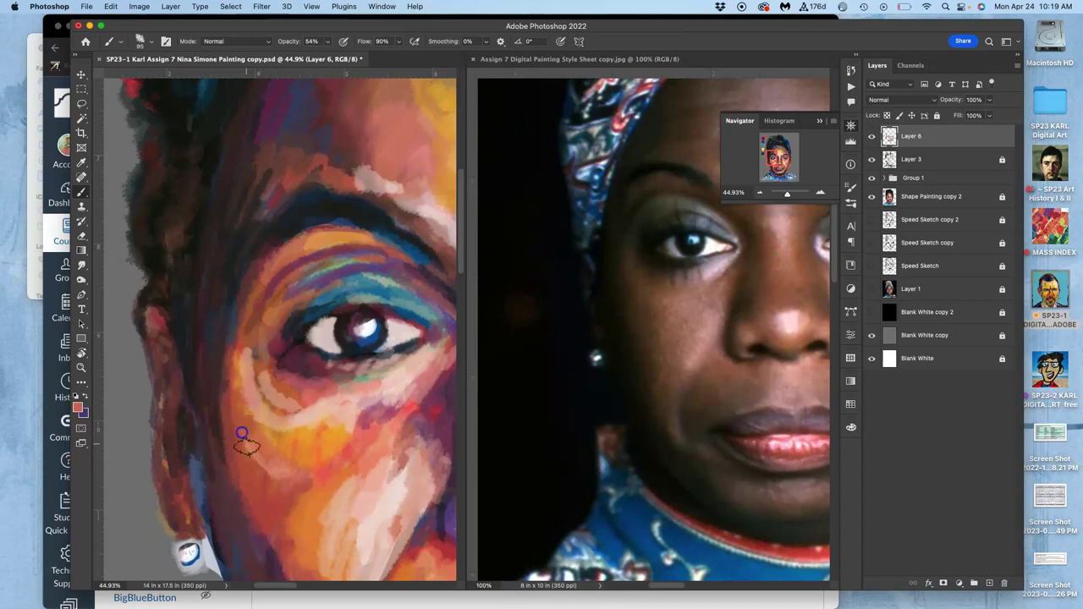
Lower the brush opacity to 21% and soften the peach and yellow strokes below the left eye
mouse_move(292, 41)
mouse_down()
mouse_move(232, 43)
mouse_move(242, 54)
mouse_move(311, 42)
mouse_move(312, 54)
mouse_up()
click(328, 41)
drag(271, 360, 263, 364)
mouse_move(298, 409)
mouse_down()
mouse_move(354, 384)
mouse_move(338, 416)
mouse_up()
mouse_move(262, 401)
mouse_down()
mouse_move(250, 358)
mouse_move(243, 375)
mouse_move(255, 412)
mouse_move(287, 432)
mouse_move(321, 422)
mouse_move(320, 441)
mouse_move(332, 394)
mouse_move(245, 368)
mouse_move(265, 344)
mouse_move(307, 436)
mouse_move(239, 343)
mouse_move(285, 493)
mouse_up()
mouse_move(254, 455)
mouse_down()
mouse_move(282, 503)
mouse_move(339, 476)
mouse_move(302, 551)
mouse_move(316, 556)
mouse_move(303, 500)
mouse_up()
Blend the orange and pink transitions across the left cheek and its outer edge with low-opacity strokes
mouse_move(297, 573)
mouse_down()
mouse_move(310, 506)
mouse_move(321, 528)
mouse_up()
mouse_move(375, 477)
mouse_down()
mouse_move(377, 398)
mouse_move(357, 378)
mouse_up()
mouse_move(317, 438)
mouse_down()
mouse_move(325, 402)
mouse_move(322, 430)
mouse_move(341, 419)
mouse_move(322, 461)
mouse_up()
mouse_move(342, 544)
mouse_down()
mouse_move(307, 510)
mouse_move(326, 491)
mouse_up()
drag(335, 473, 279, 378)
mouse_move(260, 418)
mouse_down()
mouse_move(221, 393)
mouse_move(215, 432)
mouse_move(203, 430)
mouse_move(221, 454)
mouse_move(255, 407)
mouse_up()
mouse_move(254, 491)
mouse_down()
mouse_move(278, 516)
mouse_move(245, 493)
mouse_up()
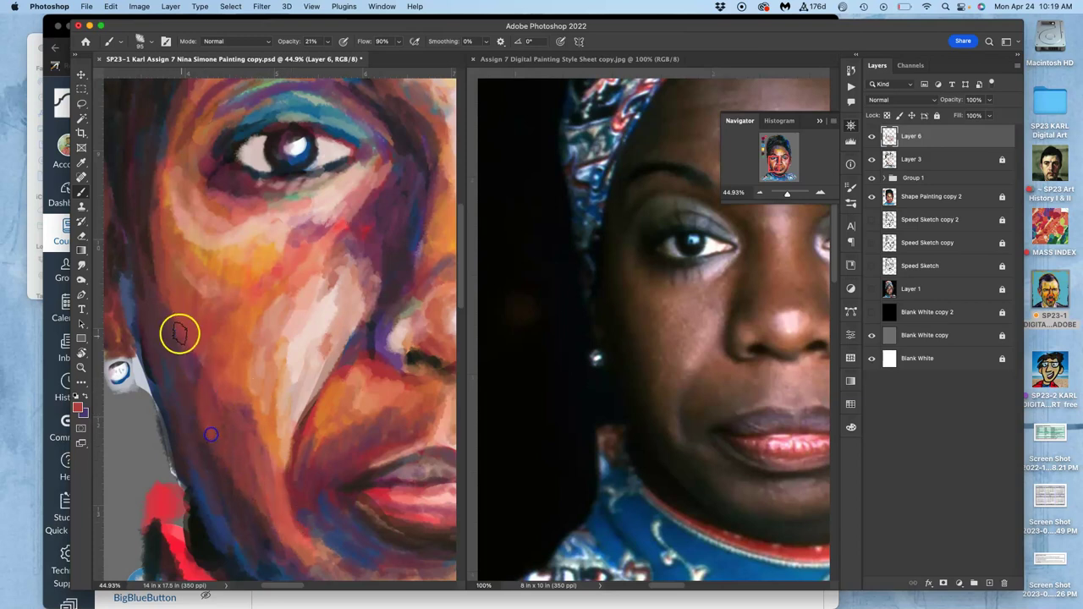
Sample muted purple and peach from the face and blend them along the outer edge of the left ear
mouse_move(209, 439)
mouse_down()
mouse_move(220, 367)
mouse_move(266, 295)
mouse_move(284, 302)
mouse_up()
click(195, 275)
mouse_move(196, 275)
mouse_down()
mouse_move(198, 231)
mouse_move(248, 279)
mouse_move(247, 319)
mouse_move(212, 305)
mouse_up()
alt+click(234, 318)
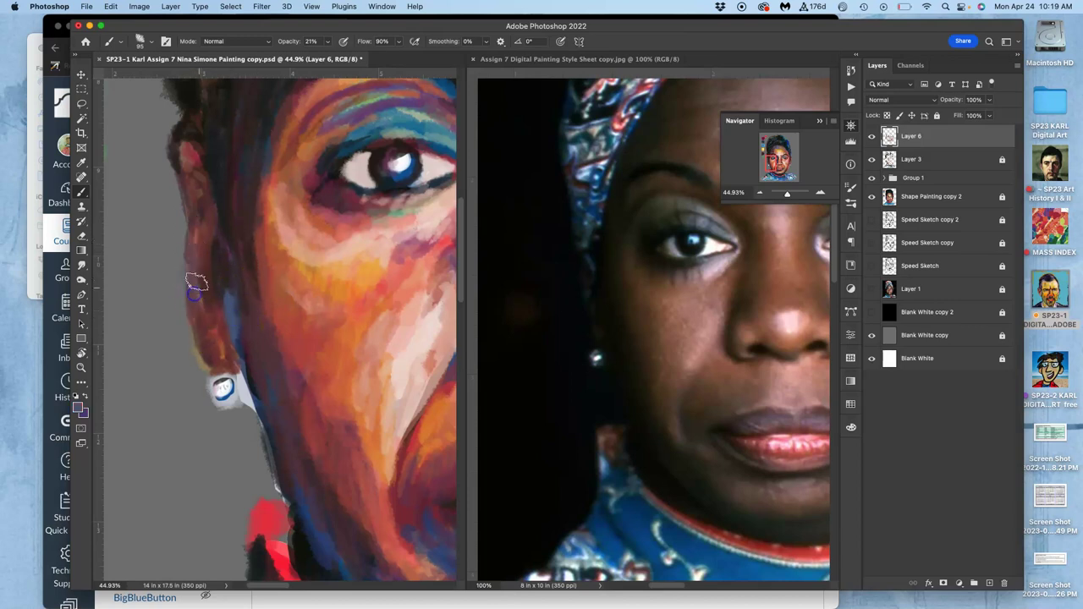
drag(250, 247, 241, 218)
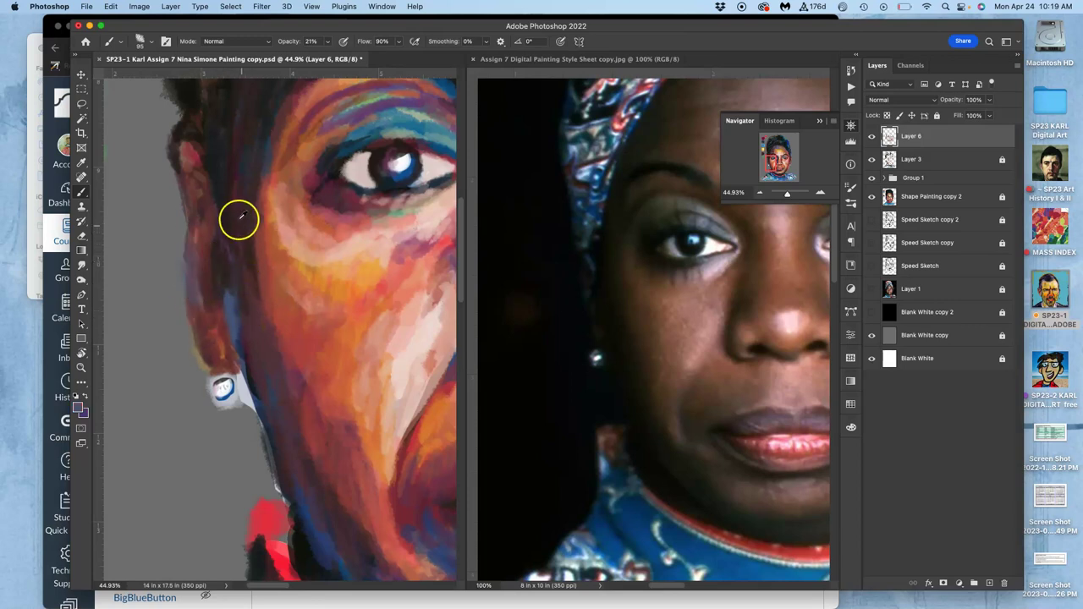
alt+click(287, 237)
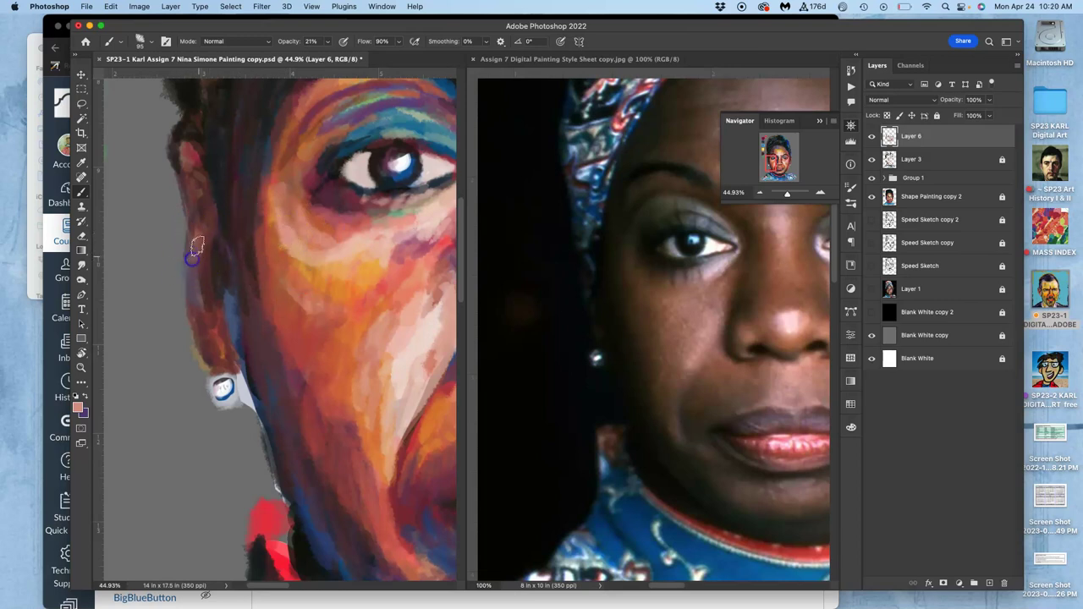
click(202, 305)
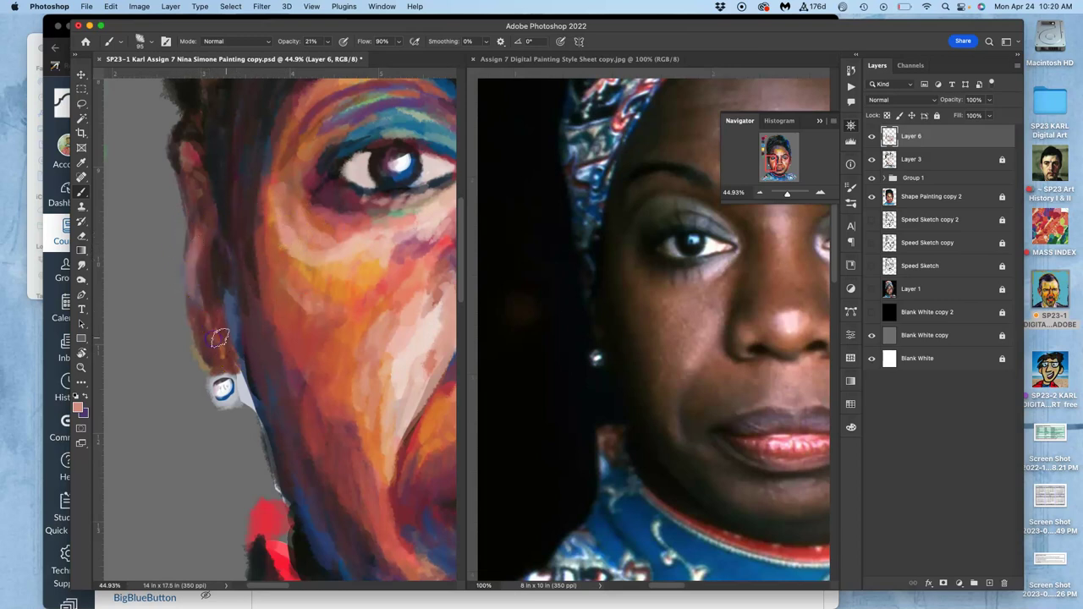
Touch up the left ear and its adjoining jaw edge with 21% opacity strokes, then sample a near-black shade for darker strokes
mouse_move(234, 246)
mouse_down()
mouse_move(237, 229)
mouse_move(211, 223)
mouse_move(200, 166)
mouse_up()
drag(194, 217, 182, 134)
drag(254, 378, 247, 267)
mouse_move(220, 331)
mouse_down()
mouse_move(170, 216)
mouse_move(261, 333)
mouse_move(280, 331)
mouse_move(286, 476)
mouse_move(216, 347)
mouse_move(240, 410)
mouse_up()
alt+click(282, 481)
drag(195, 251, 195, 228)
drag(194, 288, 167, 183)
drag(206, 353, 173, 216)
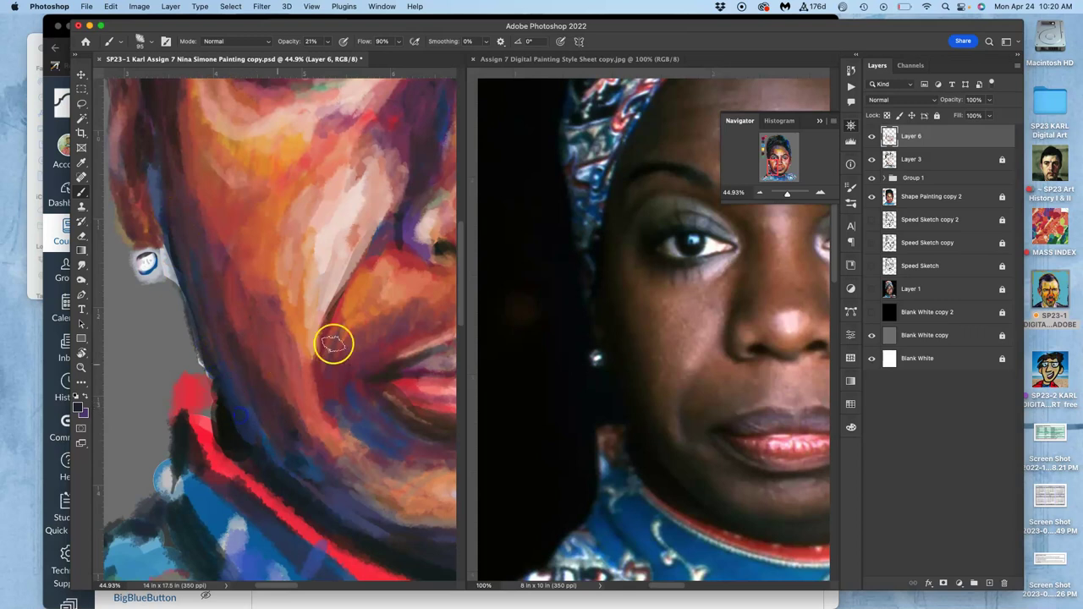
Blend more low-opacity strokes into the lower left cheek beside the corner of the mouth
drag(365, 312, 275, 340)
mouse_move(241, 380)
mouse_down()
mouse_move(277, 294)
mouse_move(253, 369)
mouse_move(262, 354)
mouse_move(264, 369)
mouse_move(337, 324)
mouse_move(295, 298)
mouse_move(290, 326)
mouse_move(315, 311)
mouse_move(293, 306)
mouse_move(282, 318)
mouse_move(284, 299)
mouse_move(306, 395)
mouse_move(275, 388)
mouse_move(262, 399)
mouse_move(317, 275)
mouse_up()
click(292, 305)
drag(224, 478, 269, 363)
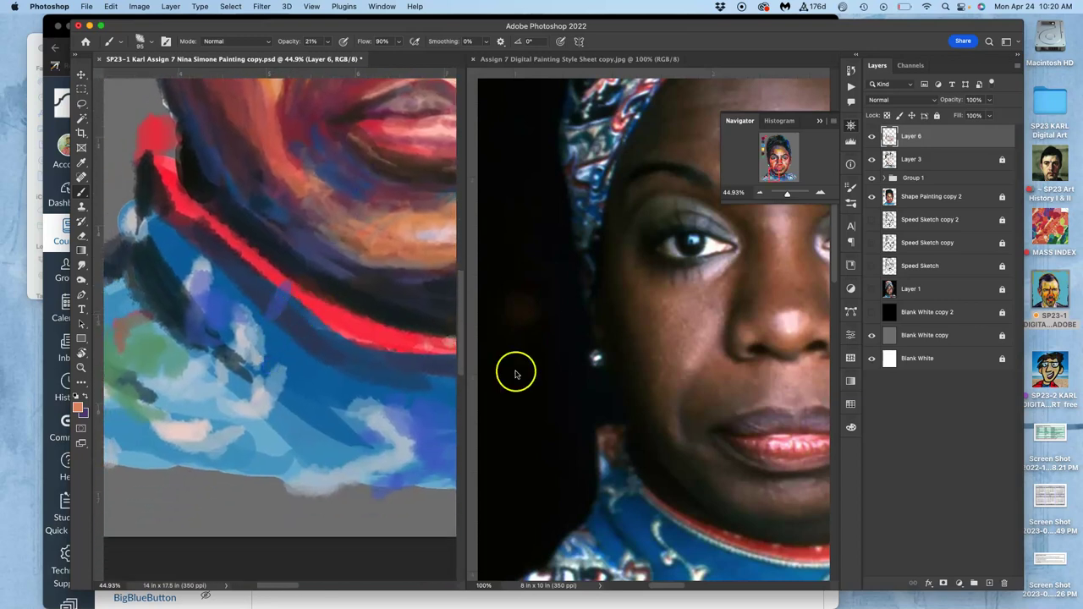
Sample orange and muted skin tones from the forehead and blend them across the forehead and toward the right temple
key(super+minus)
key(super+minus)
key(super+minus)
key(super+minus)
key(super+minus)
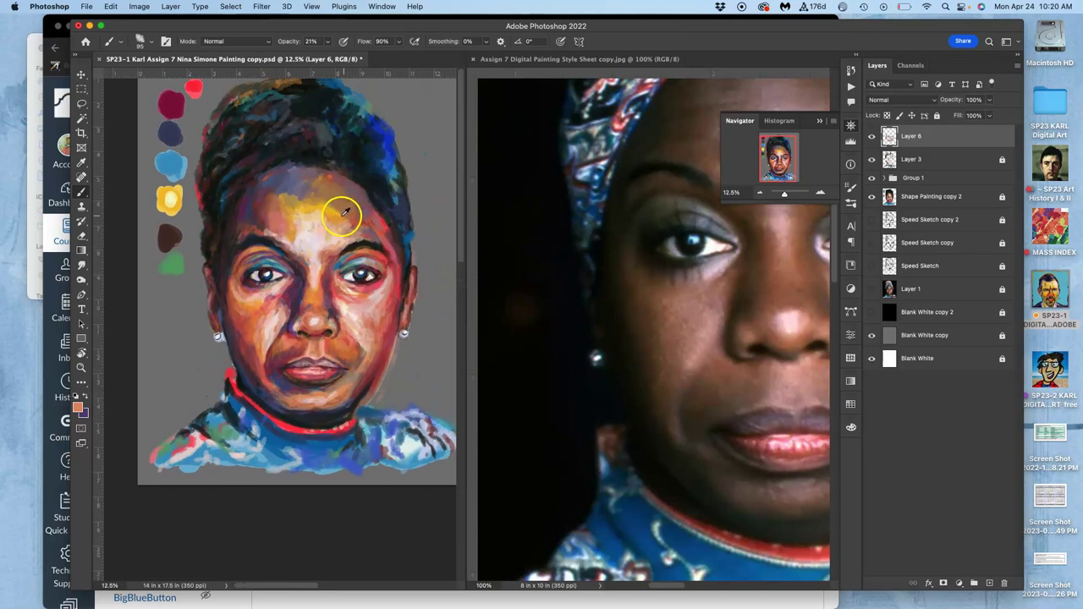
alt+click(322, 230)
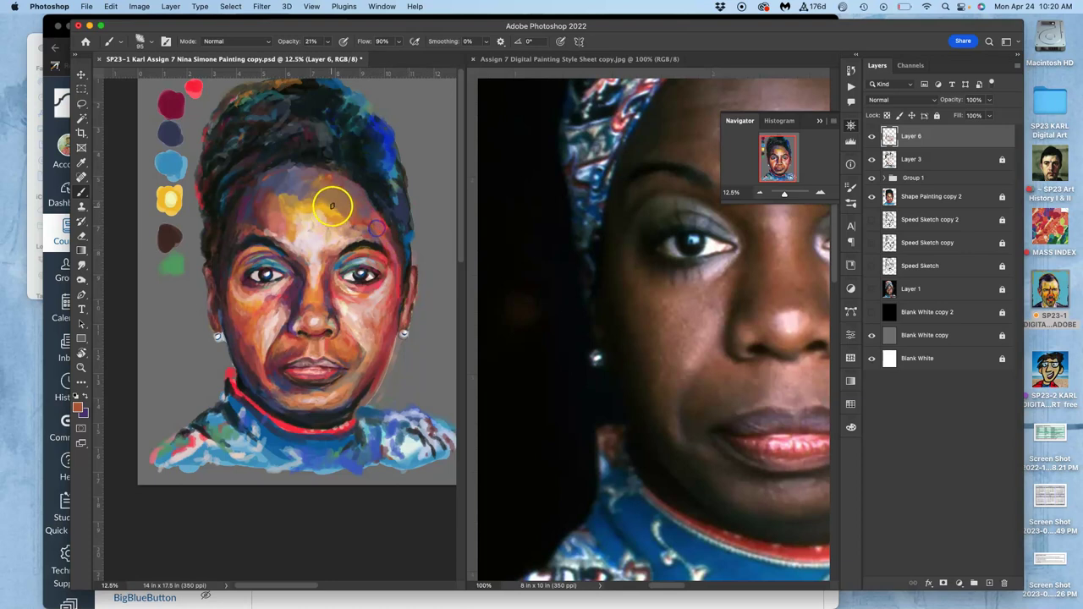
alt+click(279, 189)
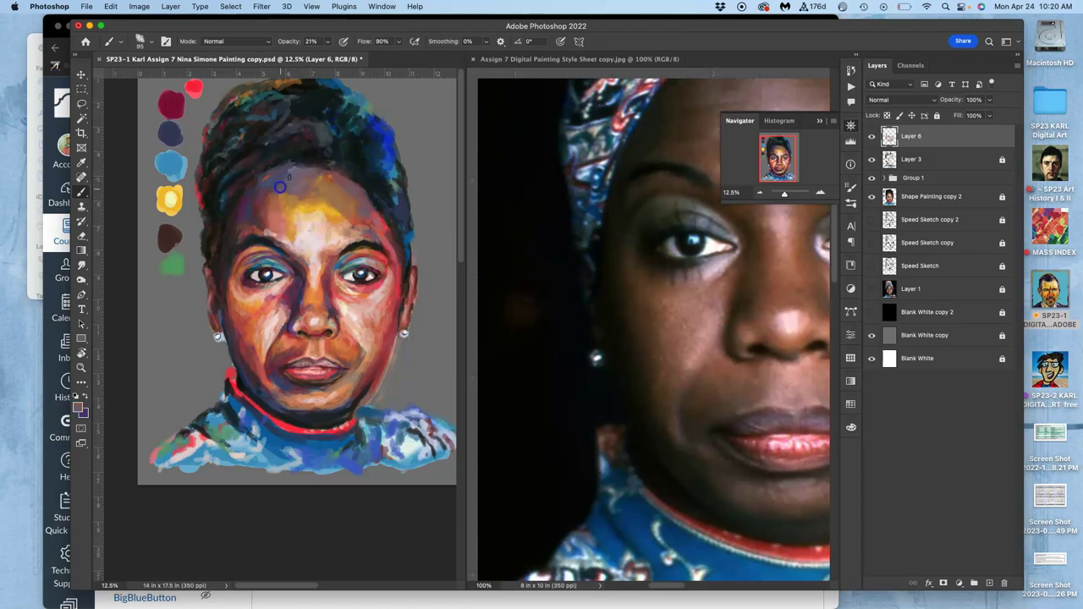
drag(310, 236, 382, 253)
drag(270, 240, 263, 251)
drag(326, 217, 382, 225)
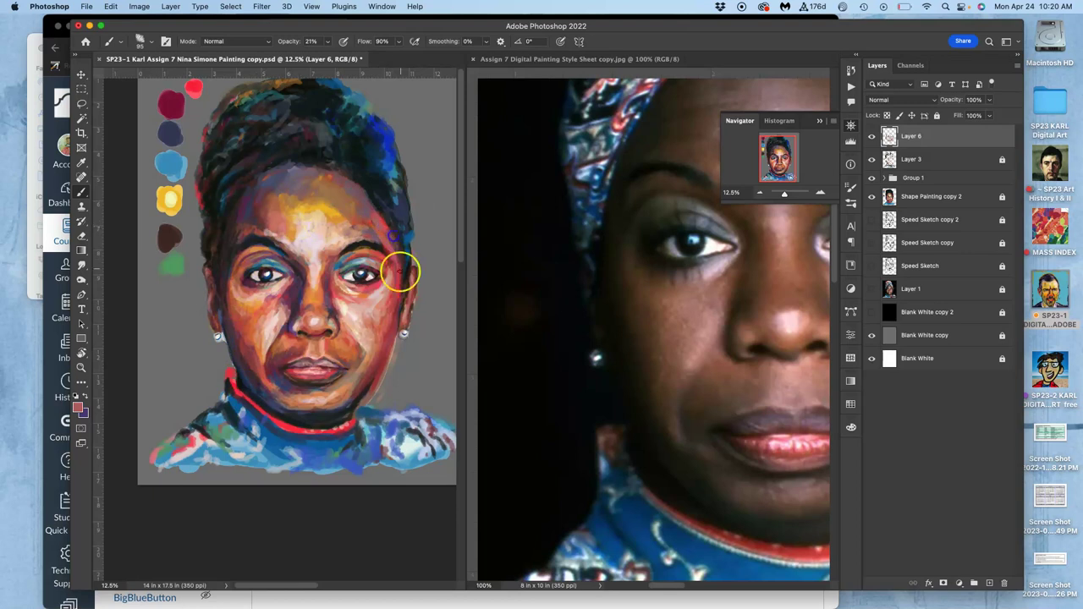
Examine the reference images on the style sheet, closing in on the painted profile of a woman
click(644, 57)
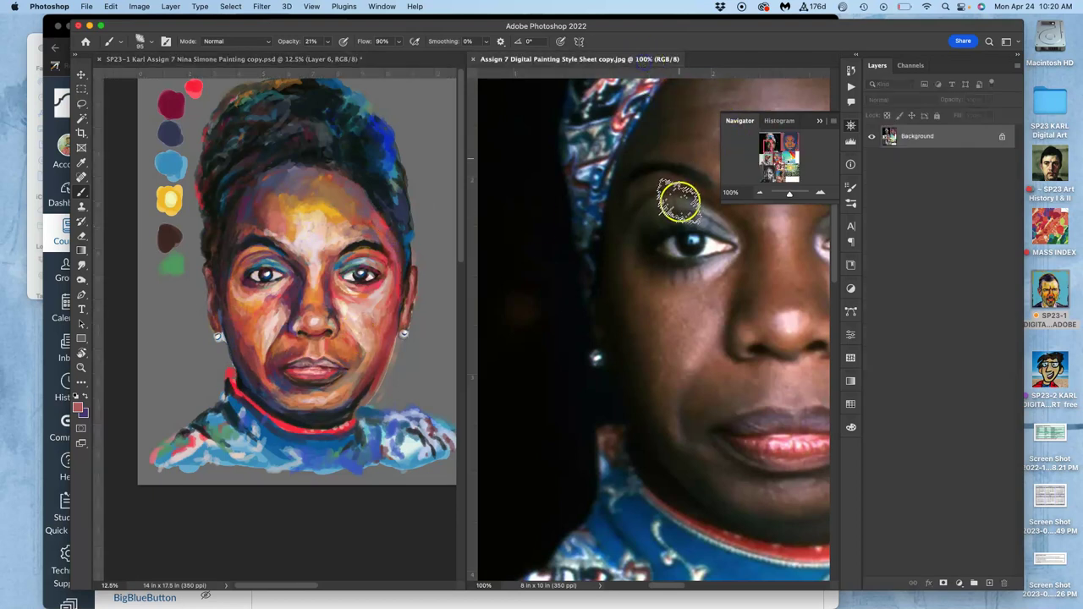
scroll(684, 193, down, 5)
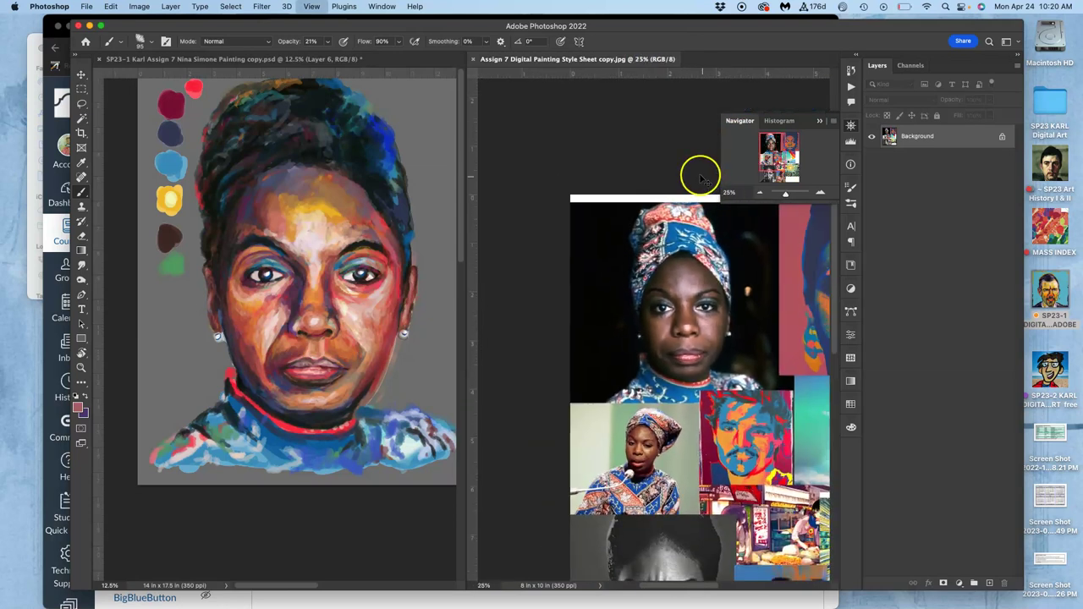
scroll(700, 289, down, 5)
scroll(701, 289, right, 2)
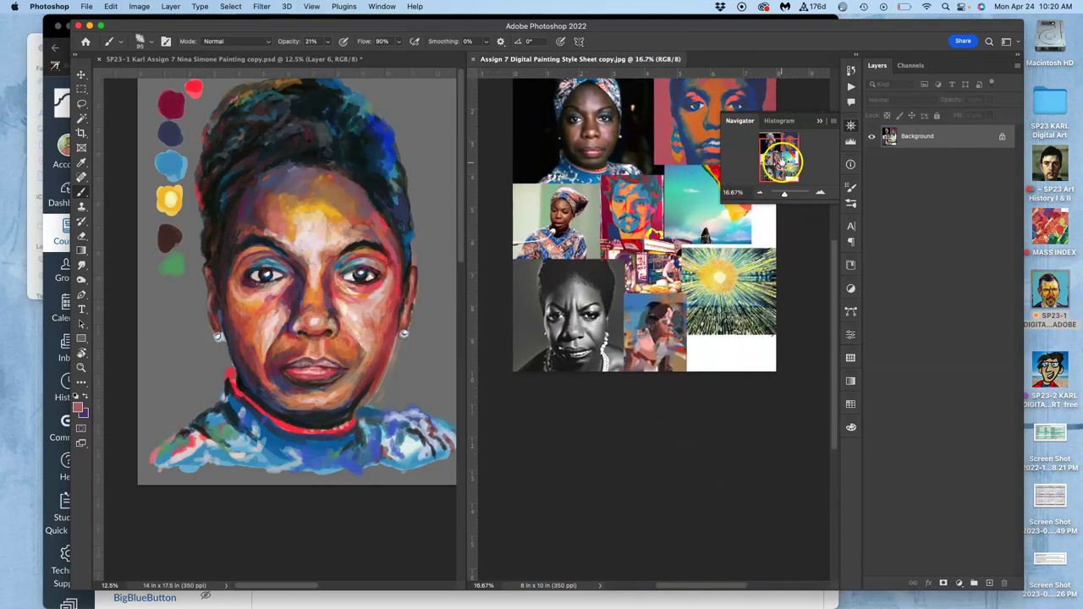
drag(785, 195, 789, 194)
scroll(653, 290, right, 1)
scroll(653, 289, down, 1)
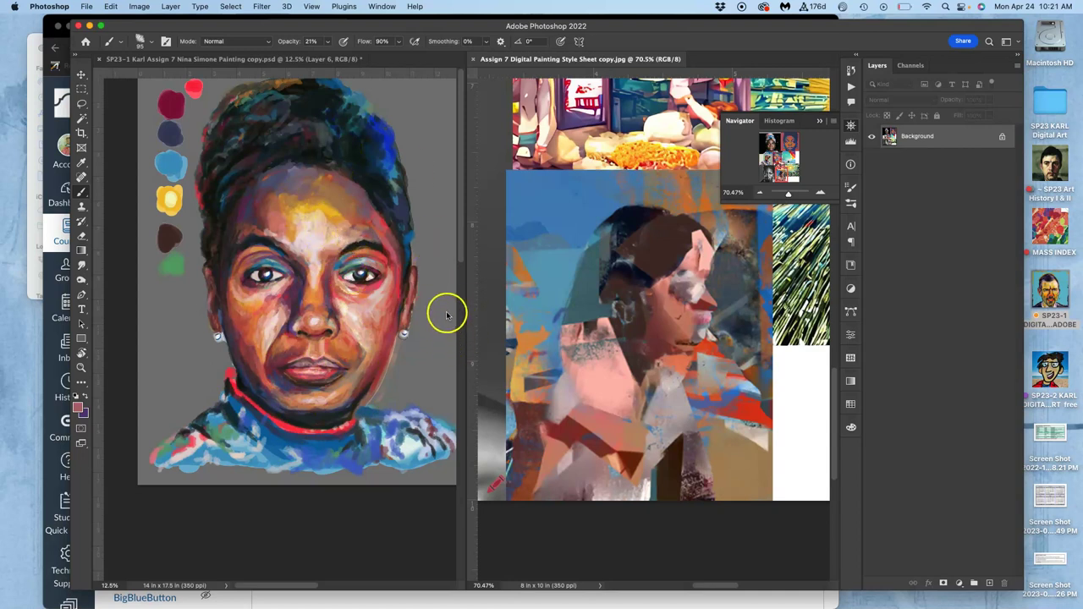
Save the painting and hide Layer 6, Layer 3, Group 1 and Shape Painting copy 2
click(262, 61)
key(super+s)
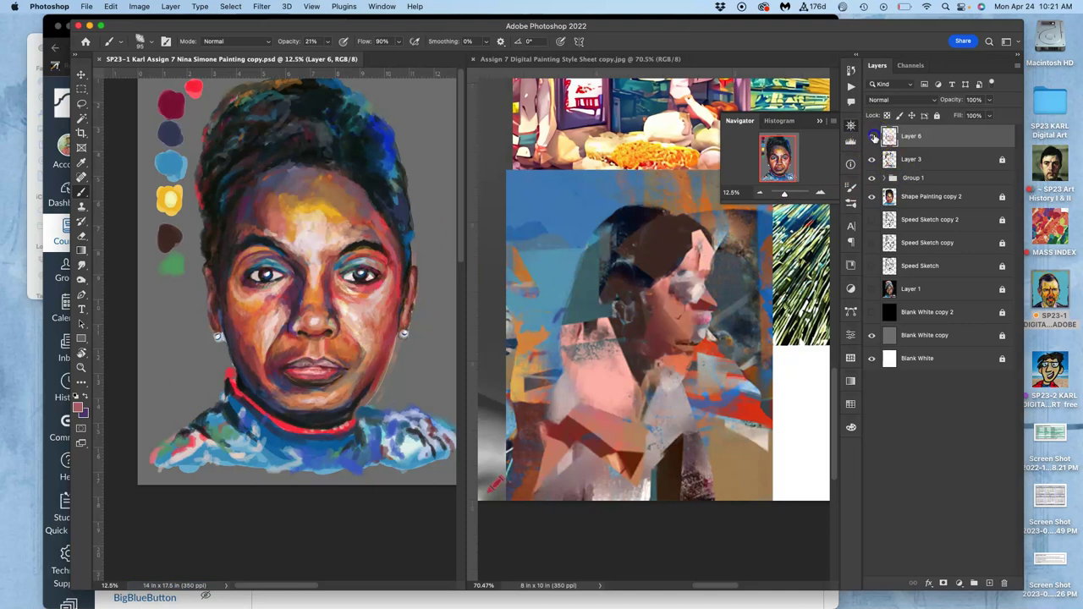
click(873, 136)
click(872, 159)
click(872, 178)
click(873, 198)
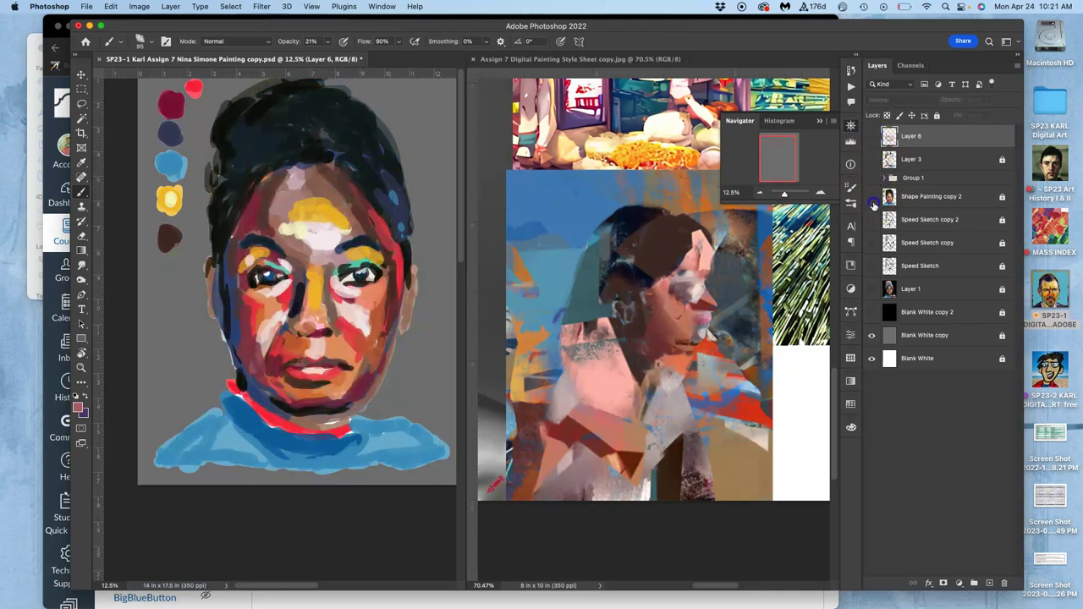
Show Layer 6, Layer 3 and Group 1 again and hide the gray Blank White copy layer
click(873, 136)
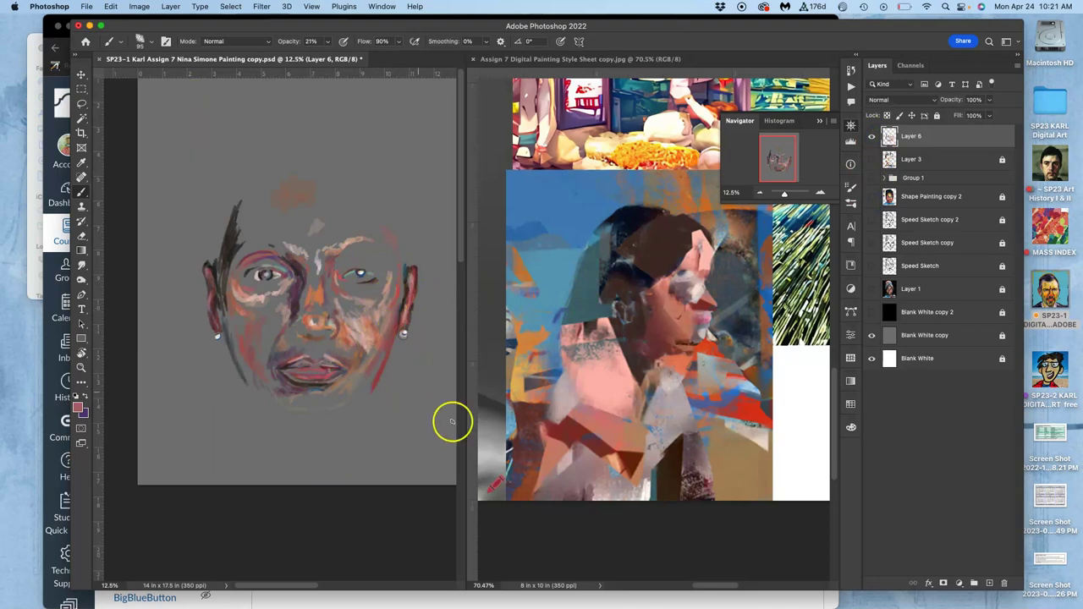
click(873, 159)
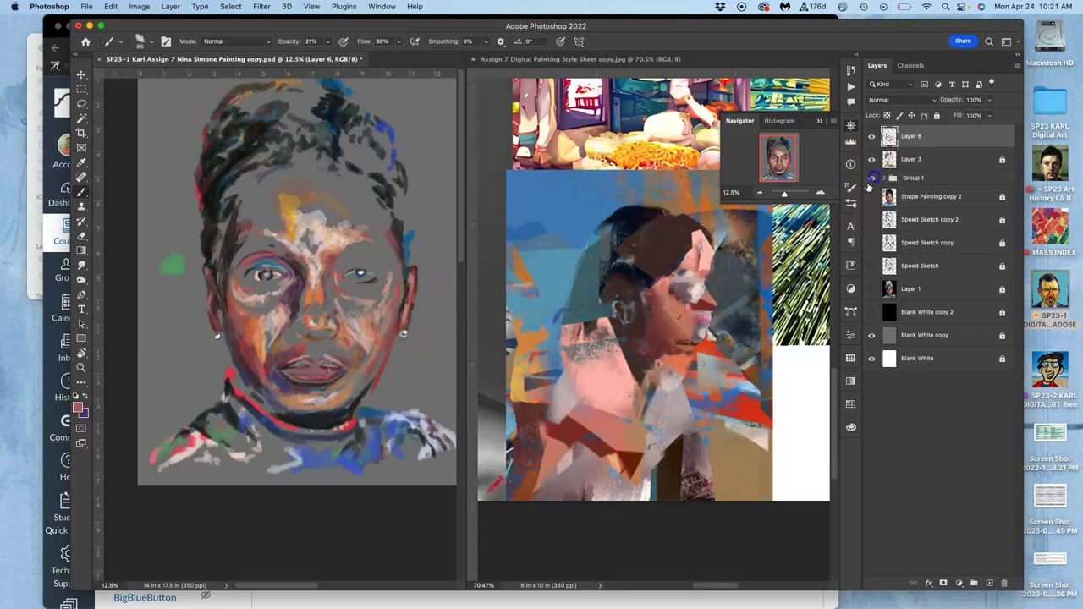
click(873, 178)
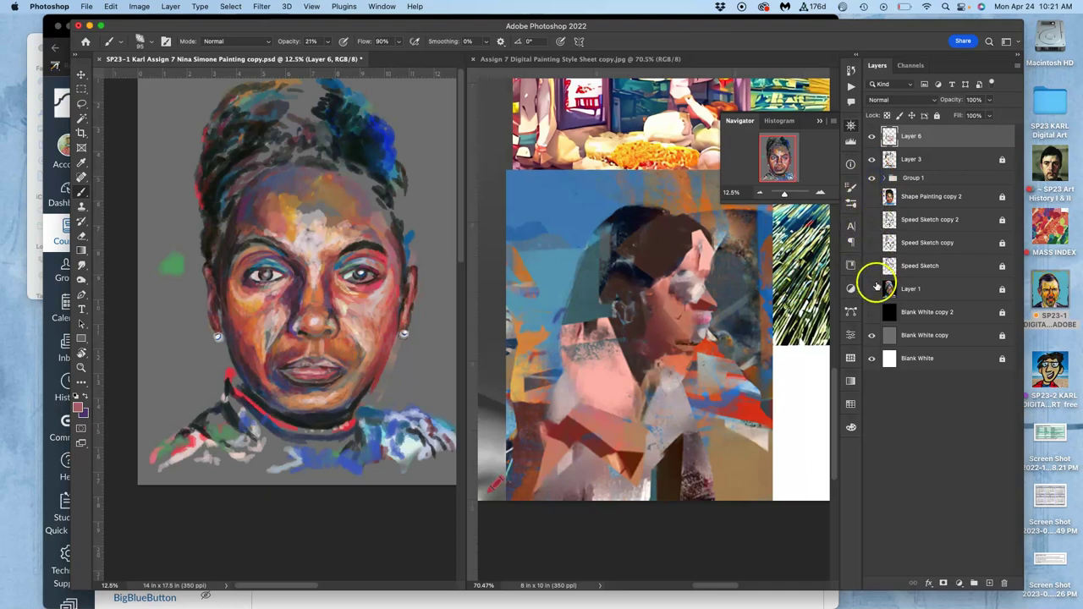
click(872, 335)
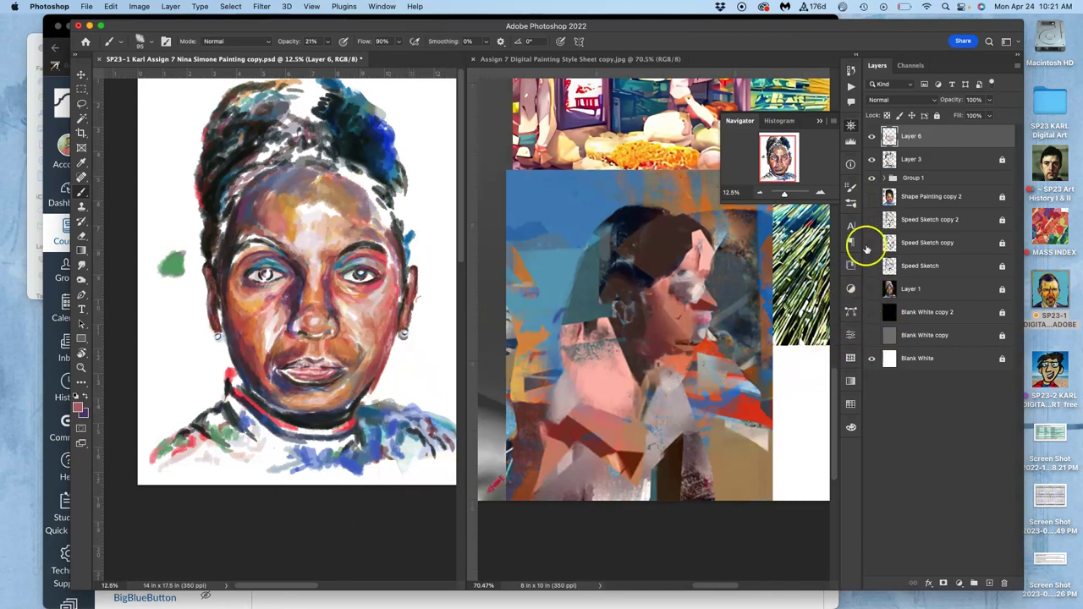
Turn Shape Painting copy 2 back on and duplicate that layer
click(872, 196)
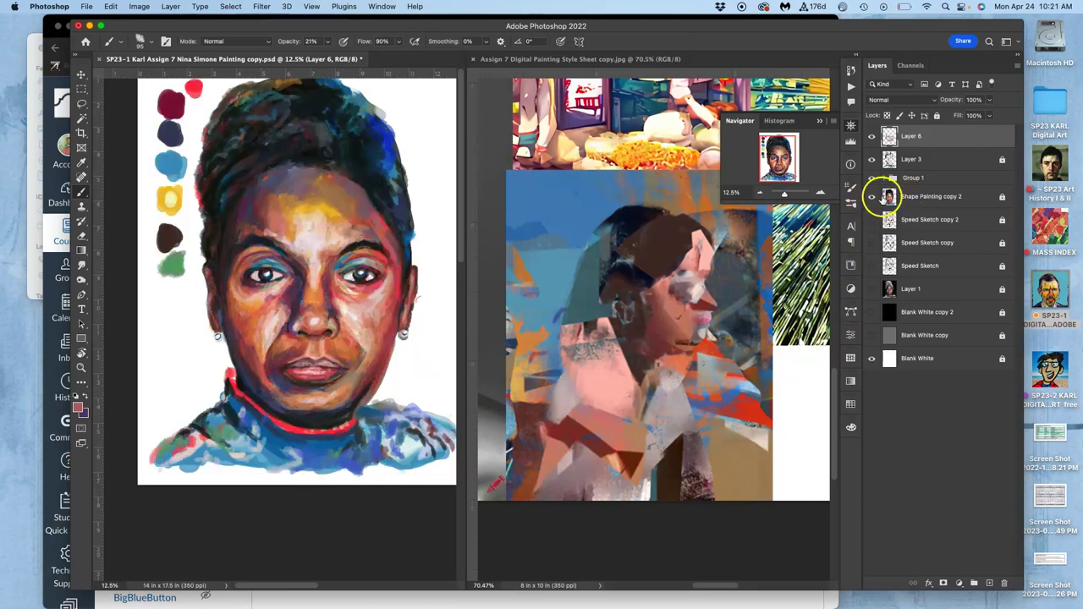
click(871, 198)
click(871, 198)
click(922, 200)
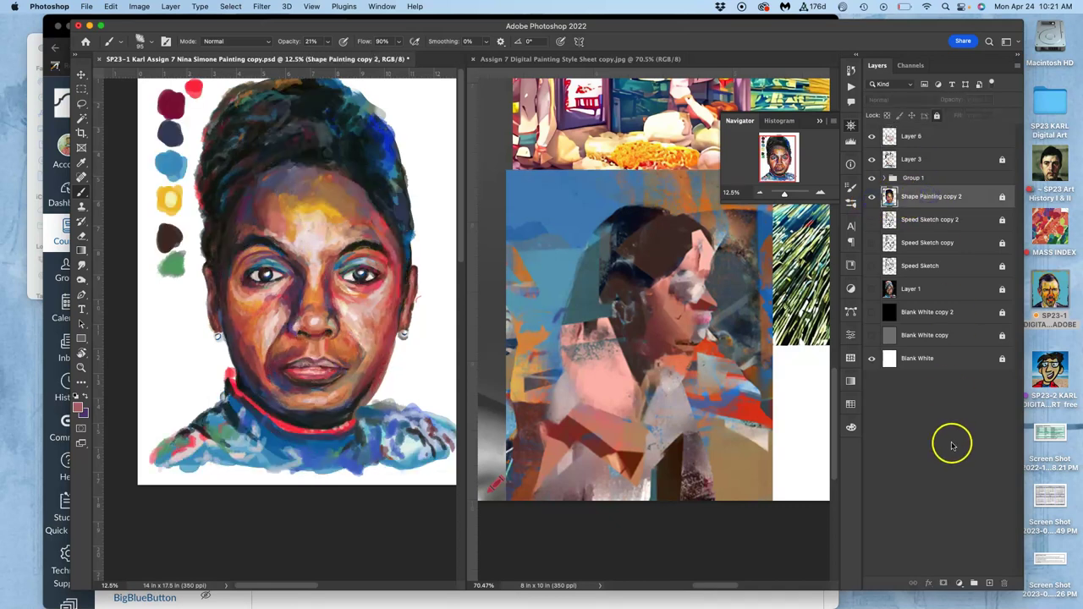
key(super+j)
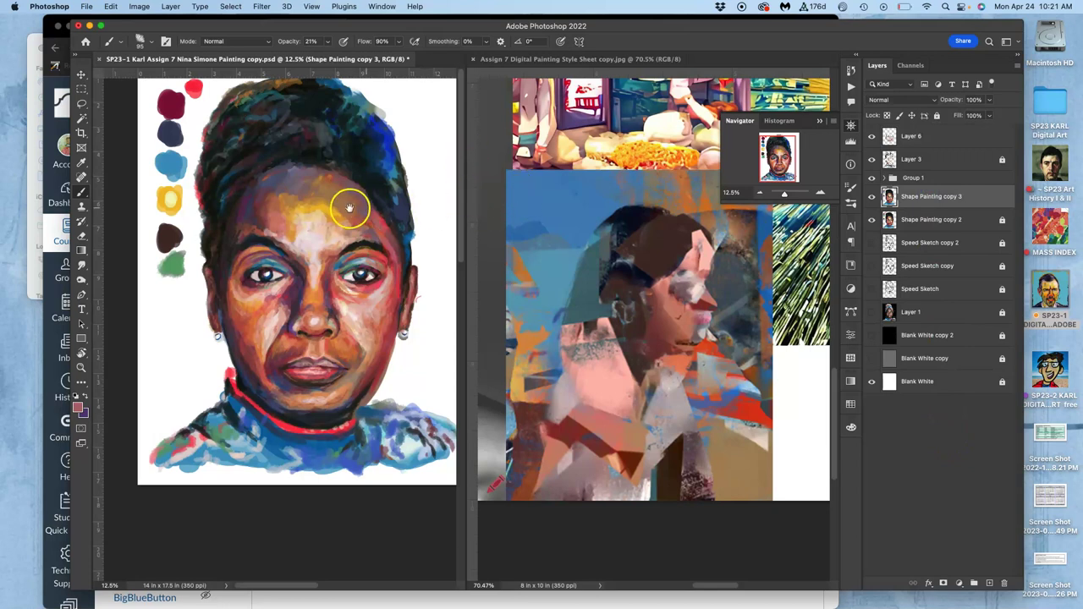
Lasso the color swatches beside the head and delete them from Shape Painting copy 3, with Shape Painting copy 2 hidden
drag(348, 218, 354, 261)
click(81, 104)
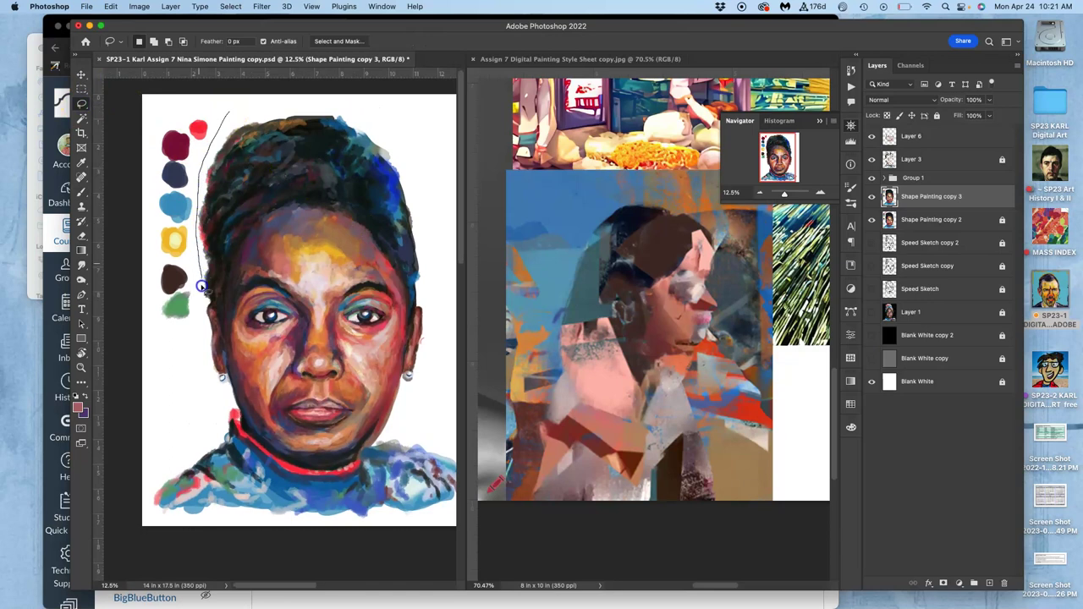
mouse_move(165, 362)
mouse_down()
mouse_move(150, 109)
mouse_move(225, 110)
mouse_up()
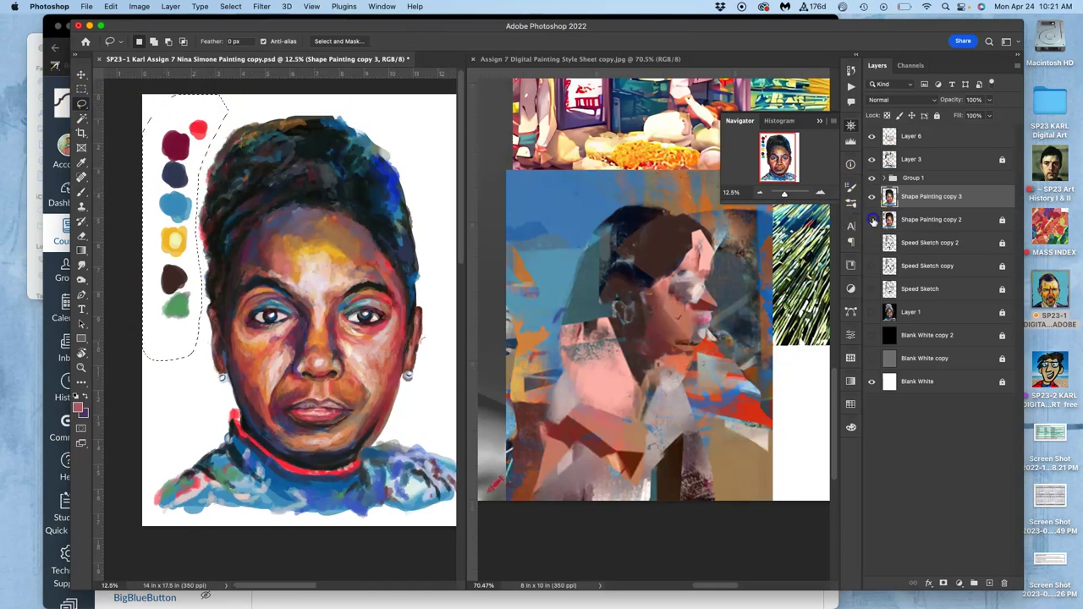
key(Delete)
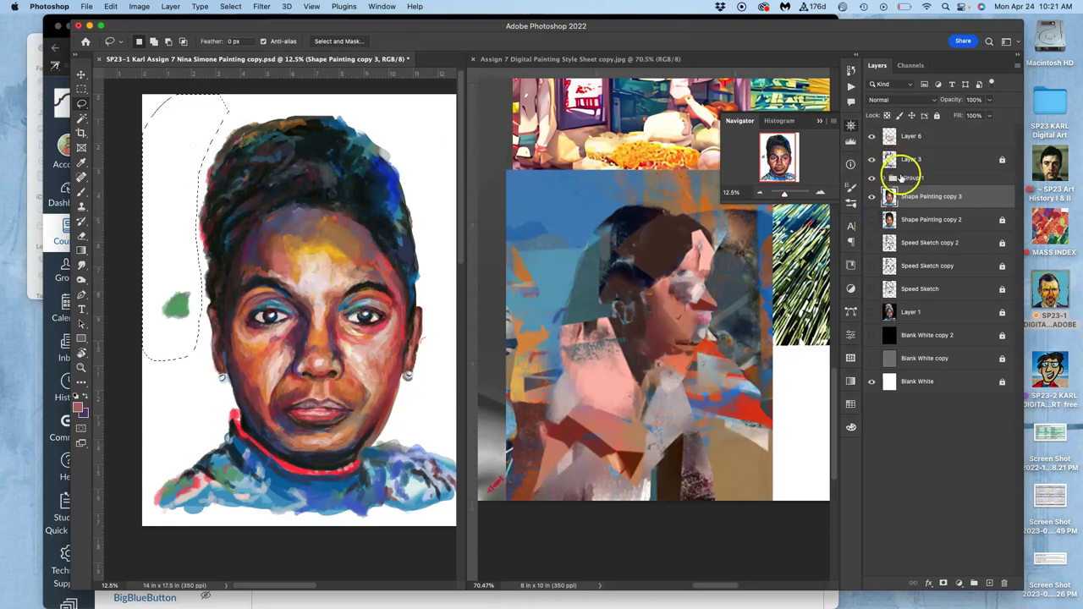
Expand Group 1 and unlock its Refined Painting, Layer 2, Layer 5 and Layer 5 copy layers
click(907, 177)
click(885, 178)
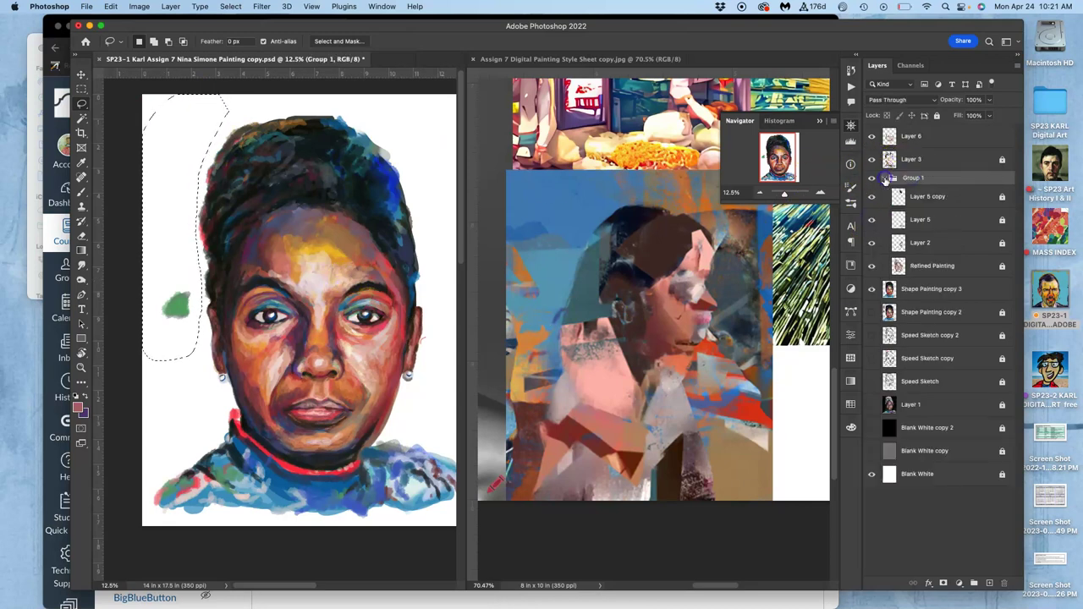
click(917, 265)
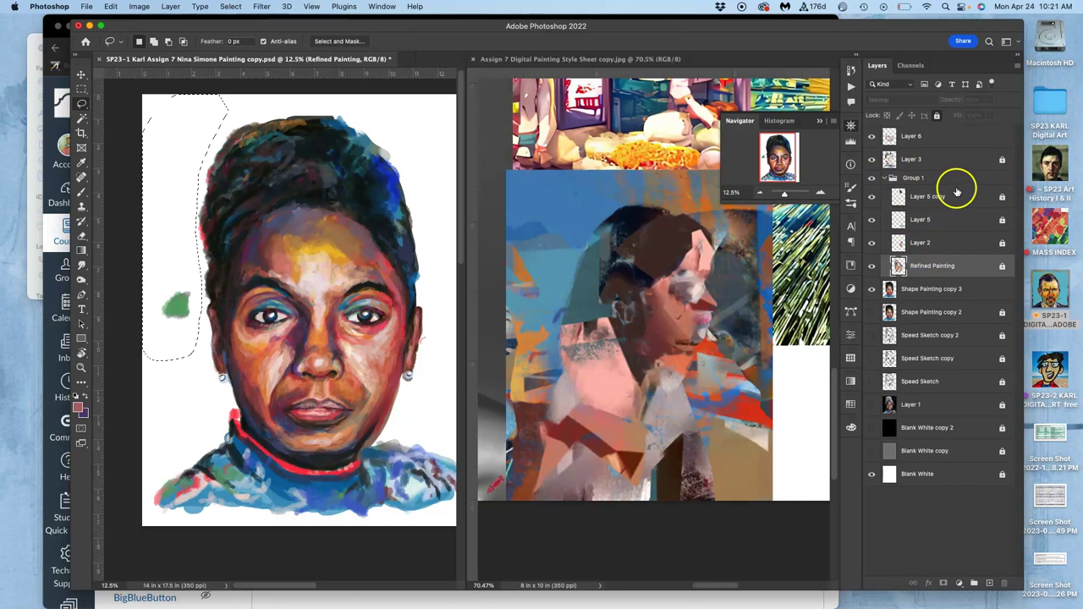
click(935, 243)
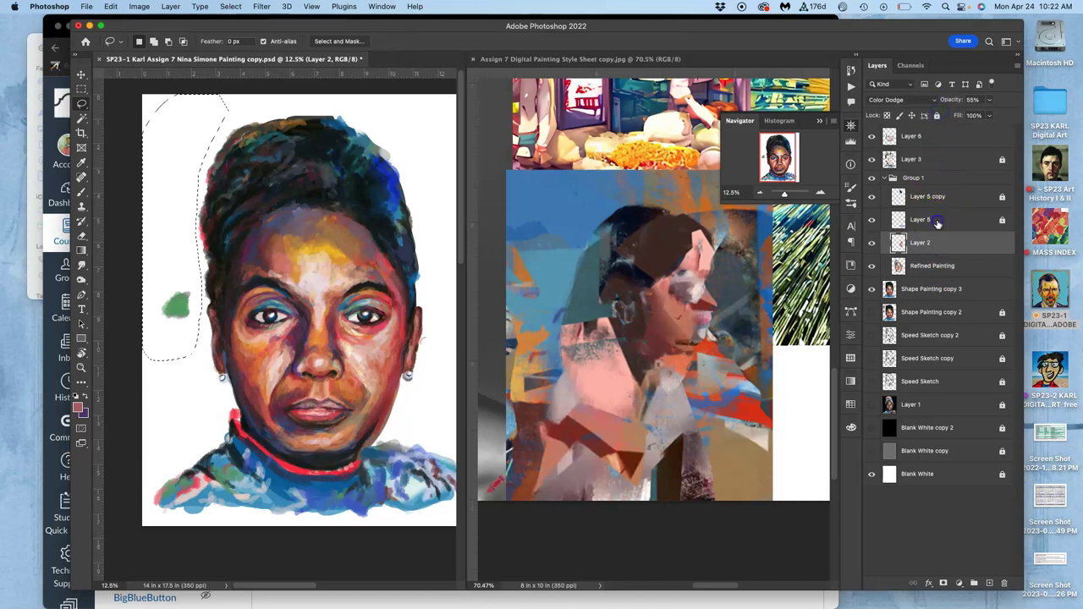
click(935, 219)
click(938, 116)
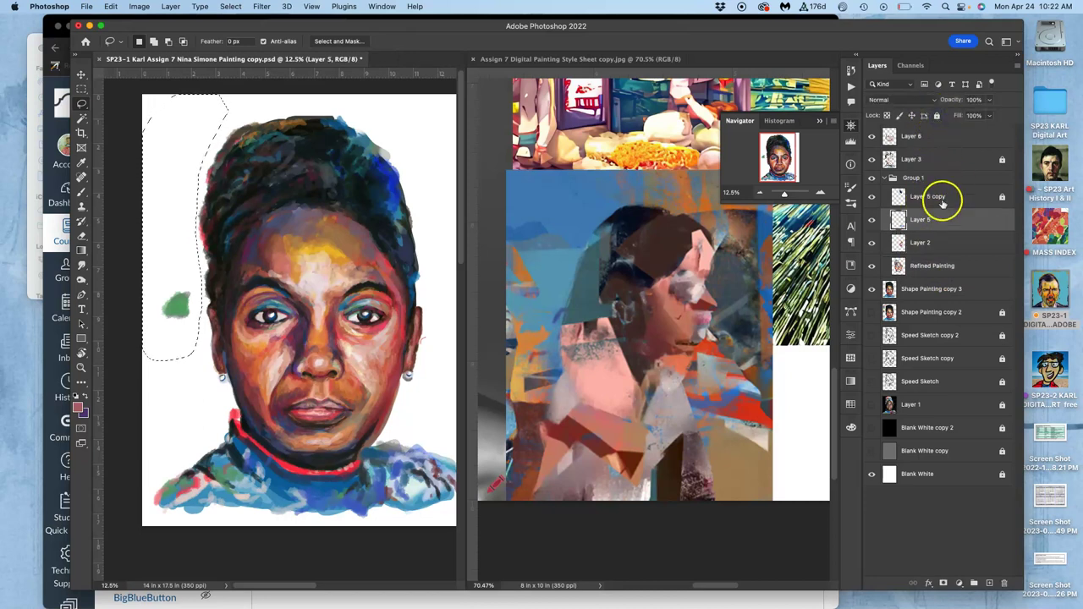
click(936, 197)
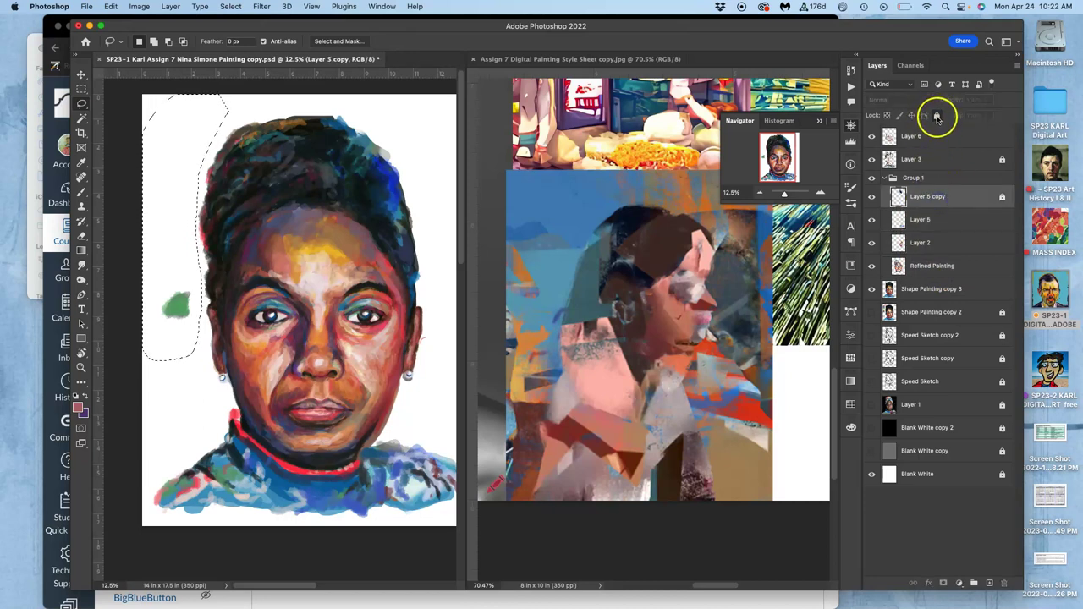
click(937, 116)
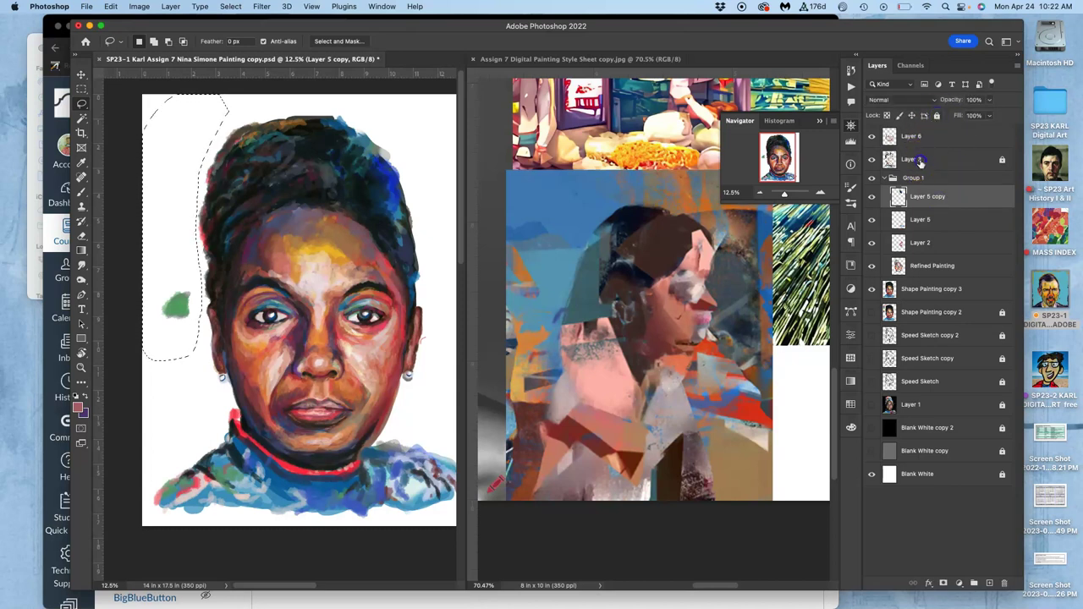
Unlock Layer 3, delete the green swatch inside the lassoed area and clear the selection
click(920, 160)
click(937, 115)
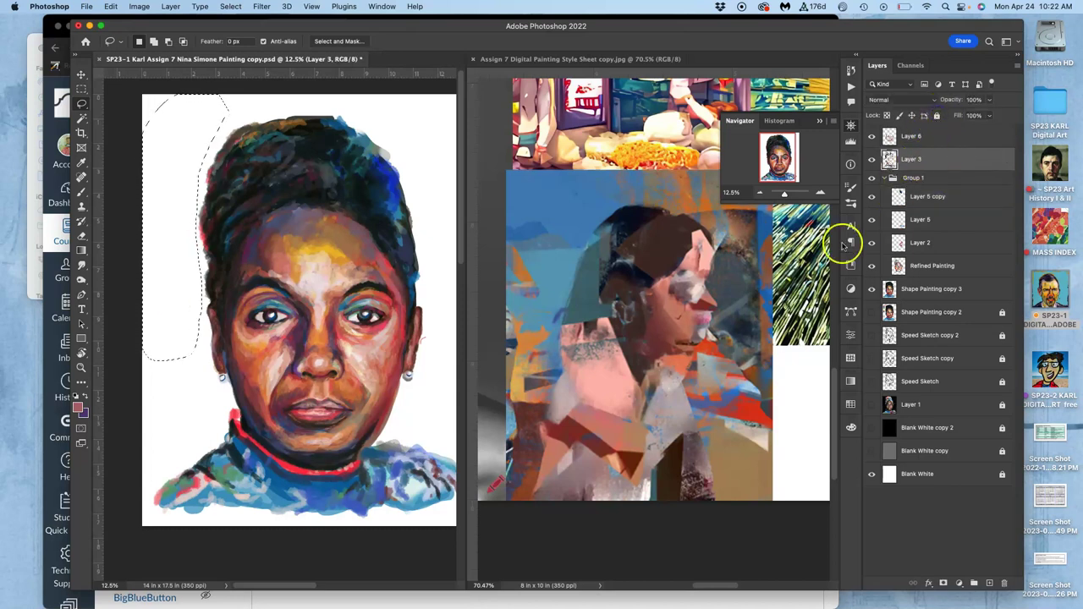
click(82, 108)
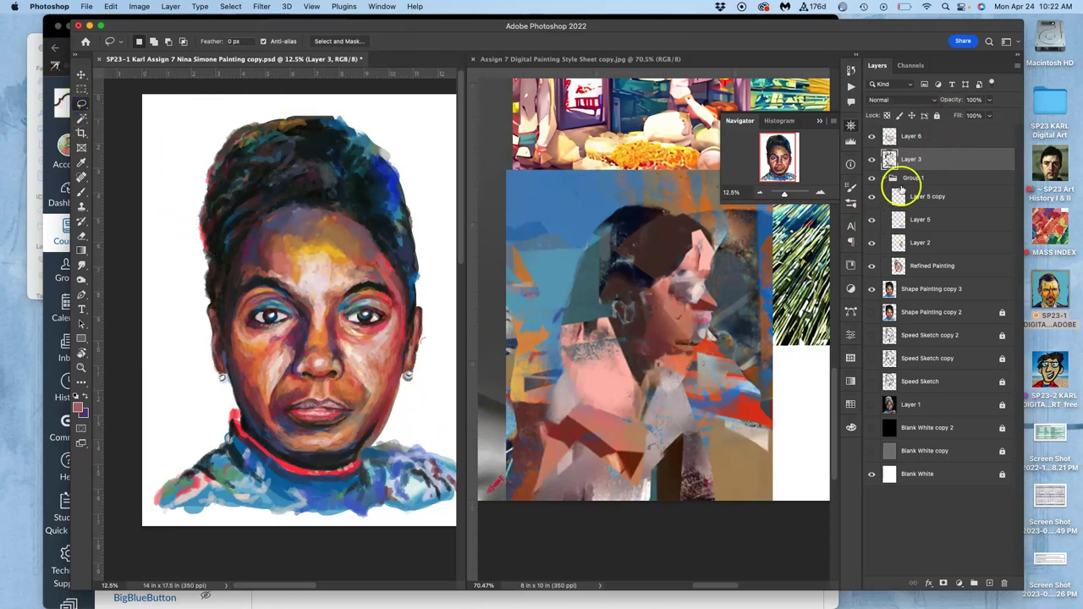
click(873, 179)
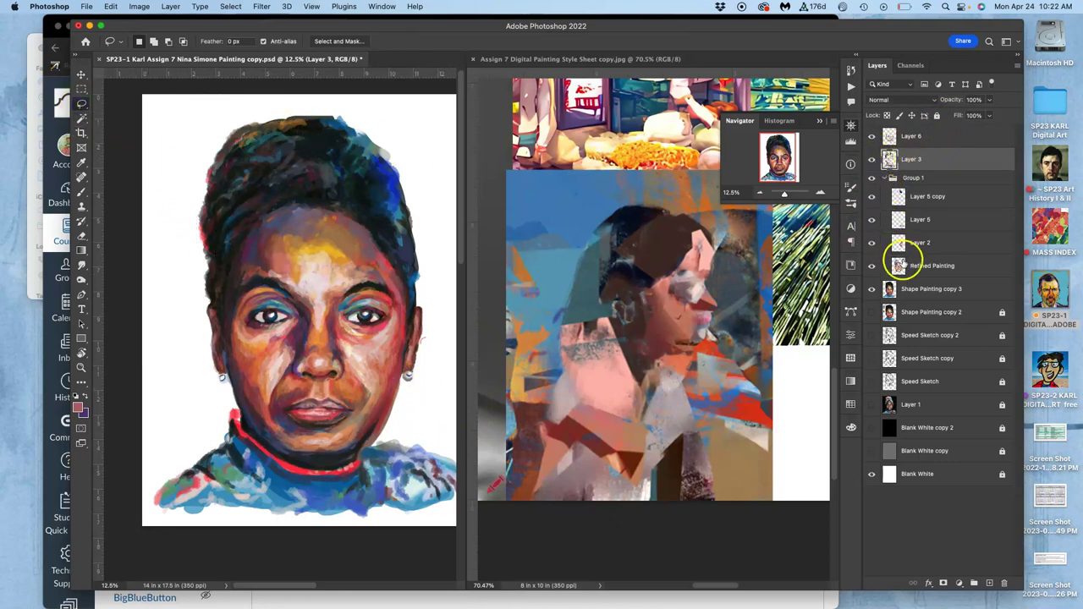
Apply a Hue/Saturation adjustment to the Shape Painting copy 3 layer with Hue +8, Saturation -1 and Lightness -11
click(908, 292)
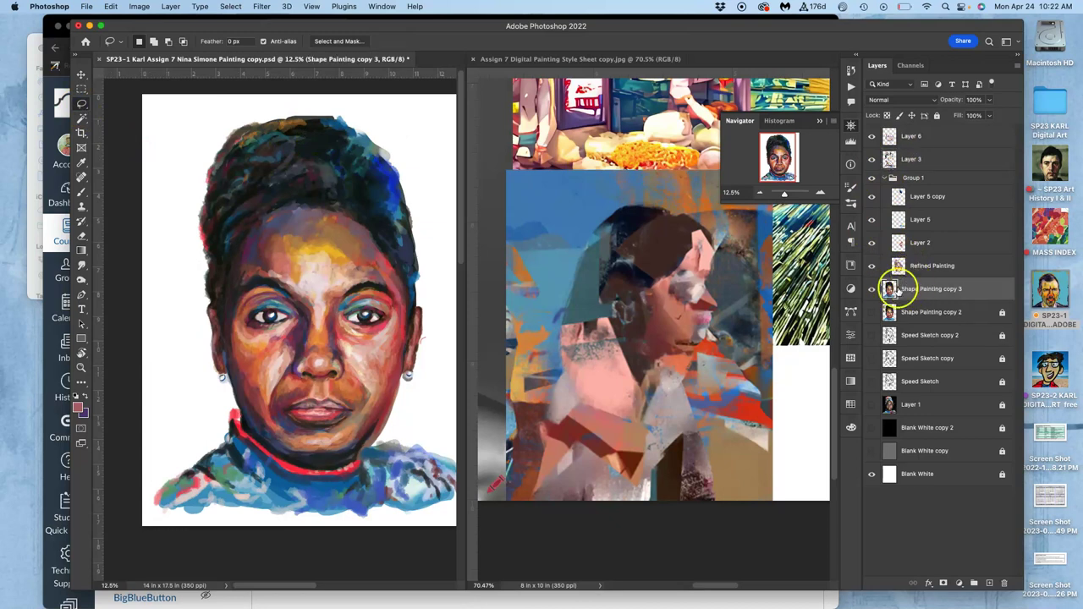
click(872, 290)
click(872, 289)
click(138, 7)
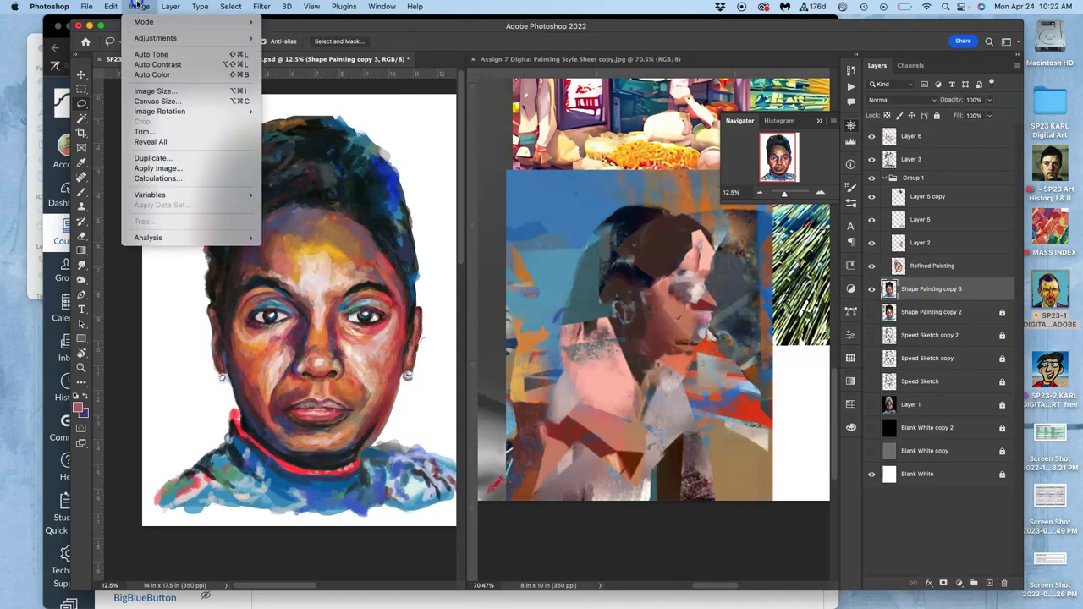
mouse_move(149, 37)
click(313, 96)
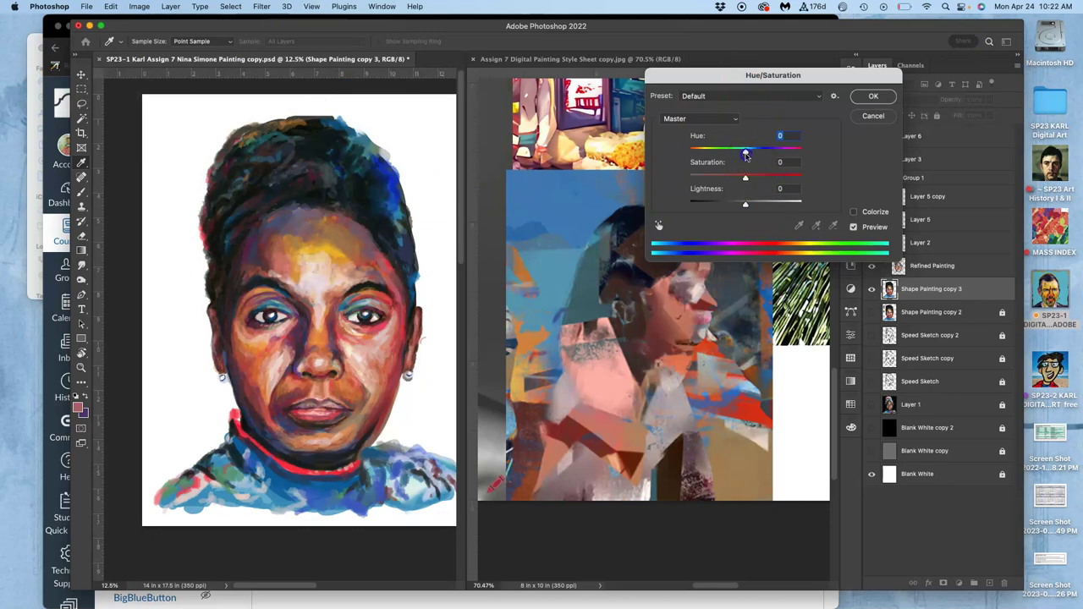
mouse_move(745, 156)
mouse_down()
mouse_move(787, 149)
mouse_move(714, 149)
mouse_move(764, 143)
mouse_move(745, 146)
mouse_up()
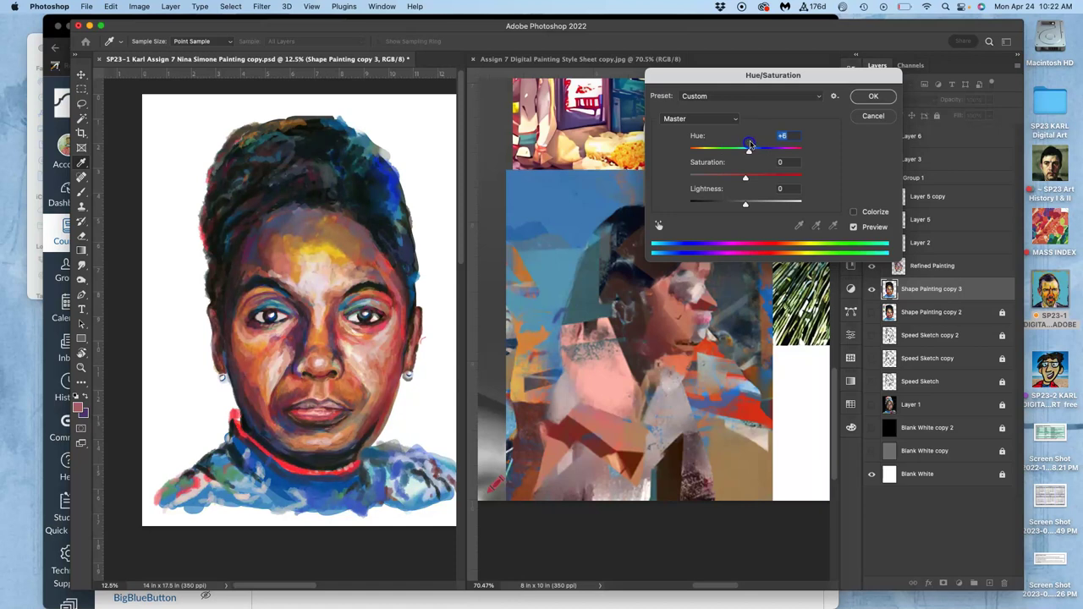
mouse_move(745, 206)
mouse_down()
mouse_move(762, 202)
mouse_move(727, 206)
mouse_move(740, 203)
mouse_move(747, 177)
mouse_move(817, 165)
mouse_move(732, 178)
mouse_move(749, 178)
mouse_up()
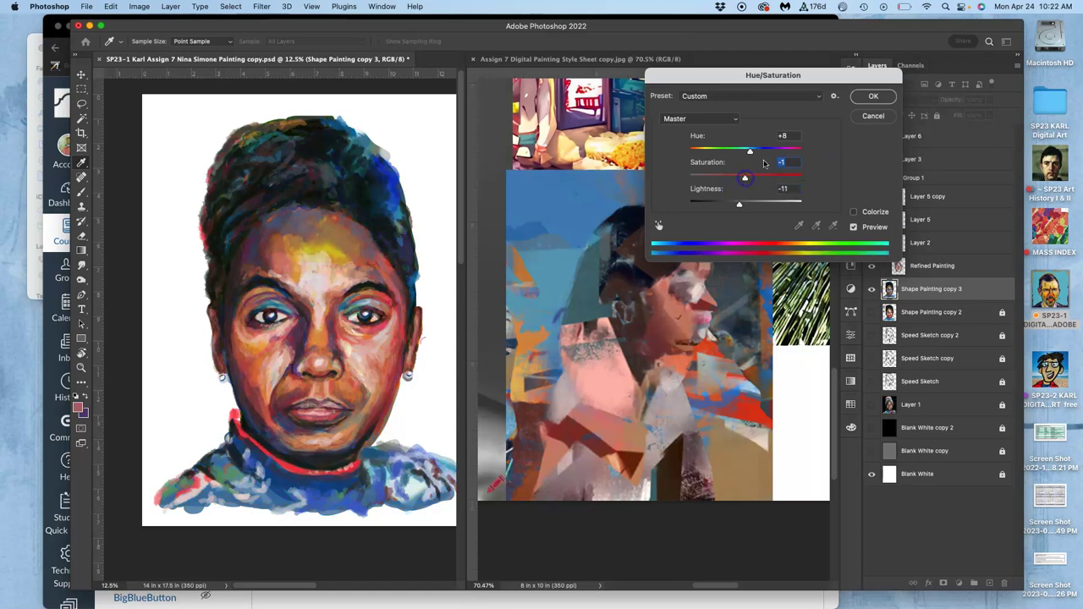
click(885, 98)
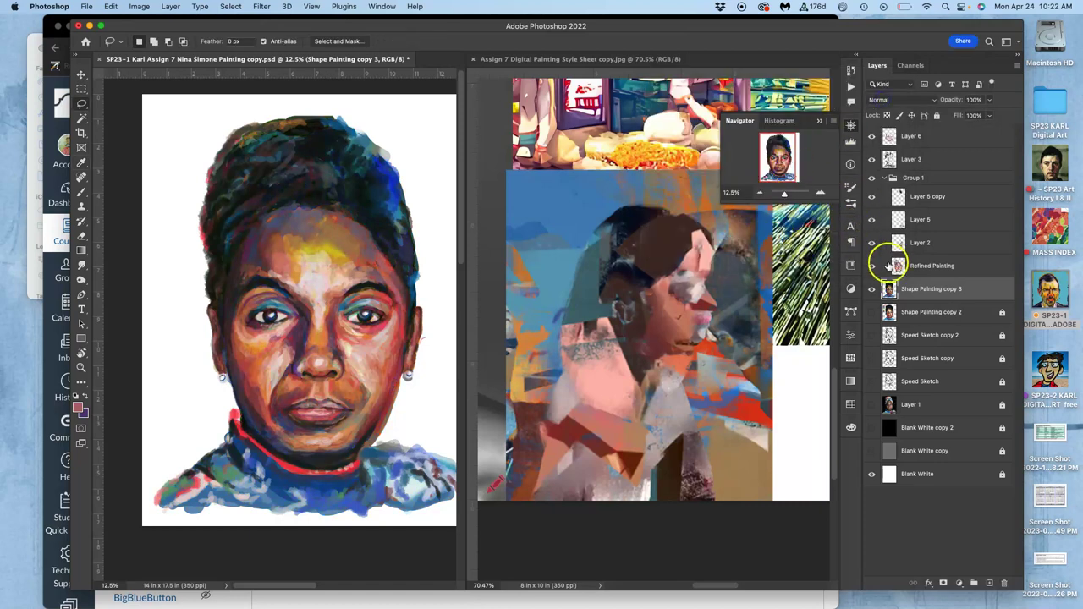
Compare Shape Painting copy 3 with Shape Painting copy 2 by toggling their visibility, leaving copy 3 hidden and copy 2 shown
click(872, 312)
click(872, 290)
click(872, 289)
click(871, 291)
click(871, 290)
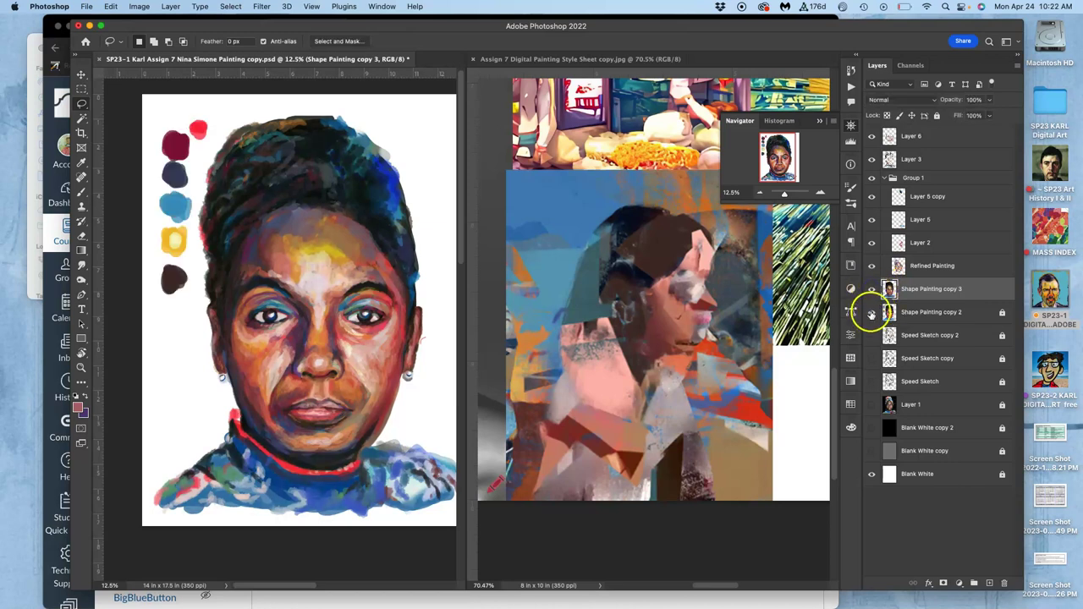
click(871, 313)
click(872, 313)
click(872, 289)
click(872, 290)
click(872, 290)
click(873, 290)
click(872, 291)
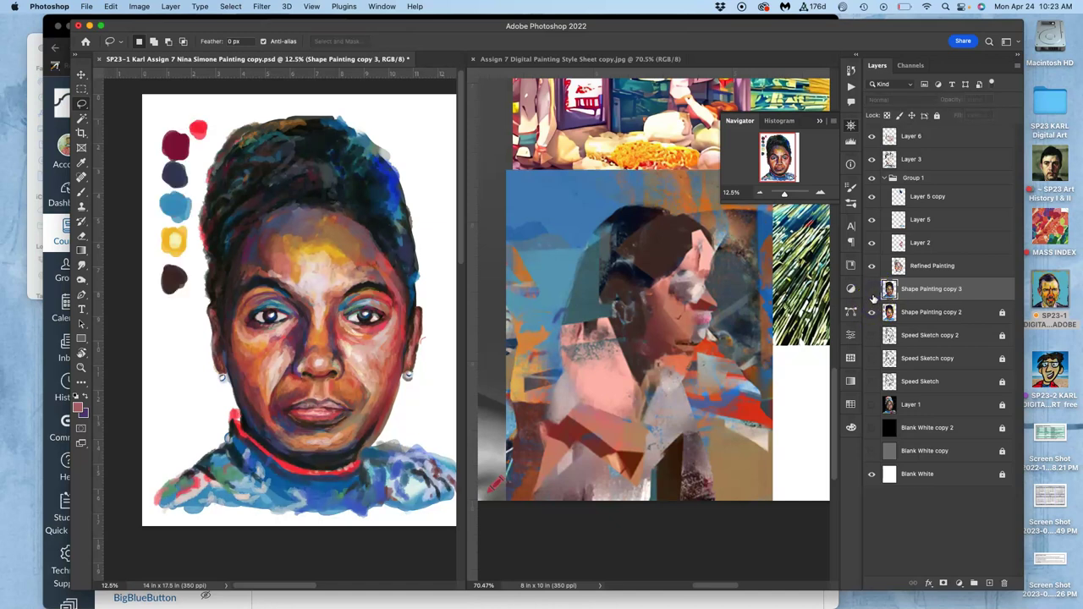
Duplicate the Shape Painting copy 2 layer and hide the original
click(917, 315)
key(super+j)
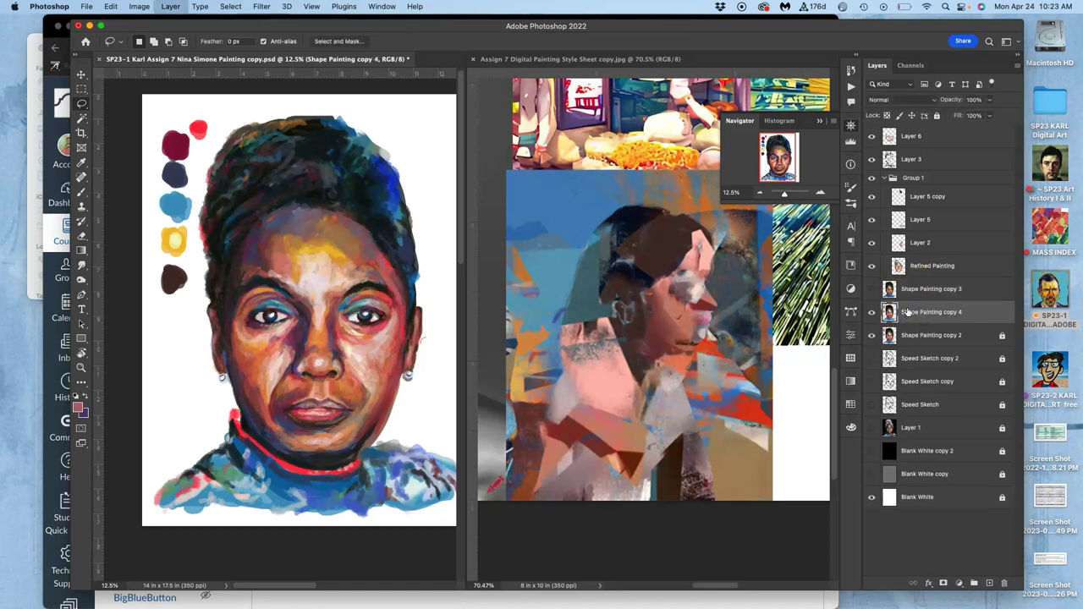
click(872, 337)
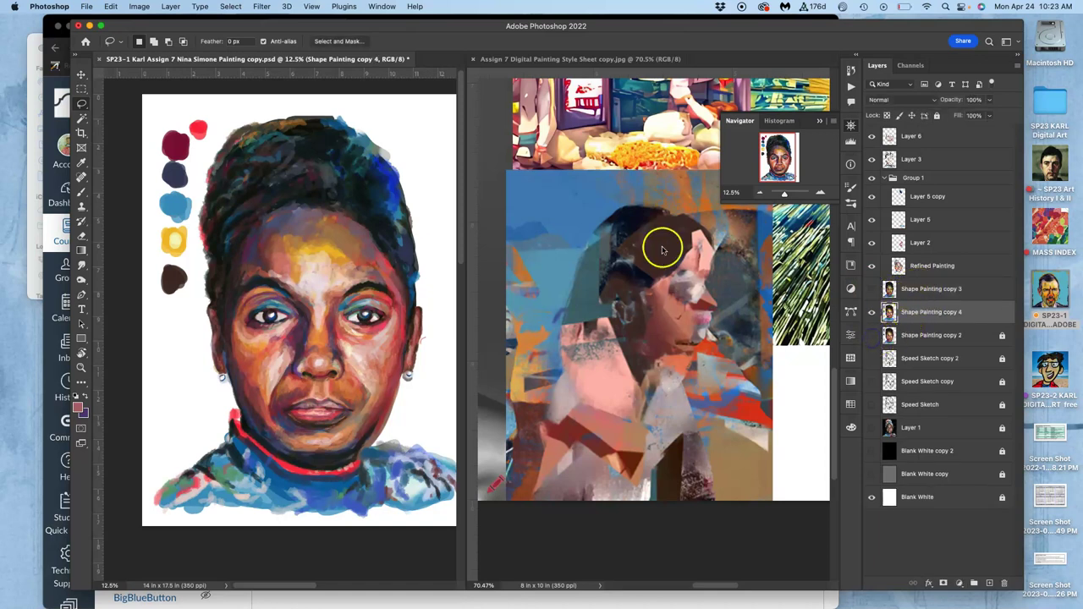
Lasso the color swatches beside the head, delete them from the new duplicate layer, and briefly compare it with Shape Painting copy 3
click(82, 104)
click(222, 123)
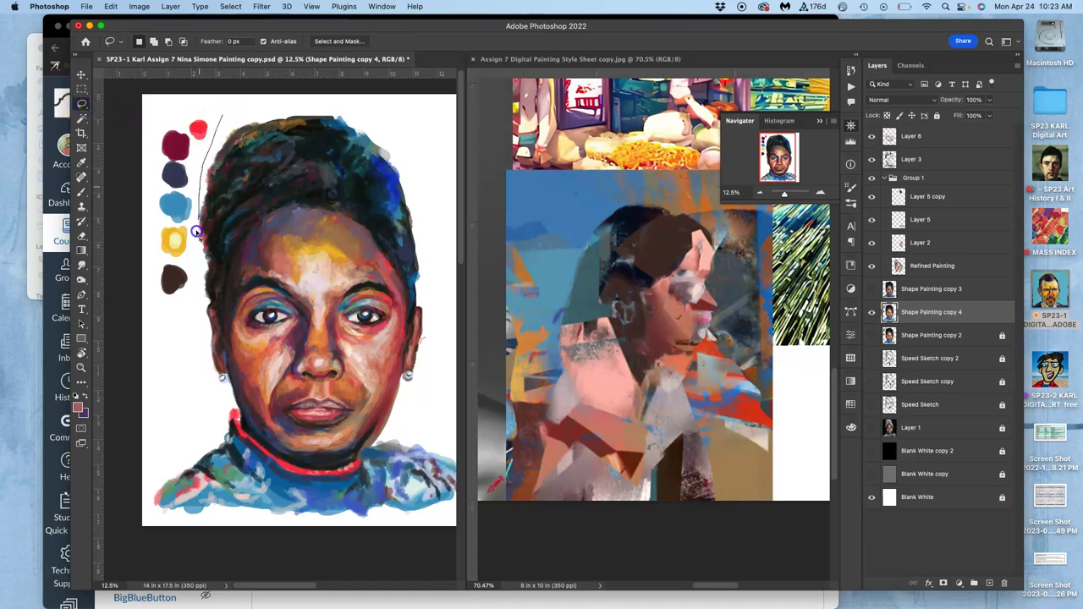
mouse_move(182, 318)
mouse_down()
mouse_move(141, 114)
mouse_move(188, 102)
mouse_move(222, 115)
mouse_up()
key(Delete)
click(872, 289)
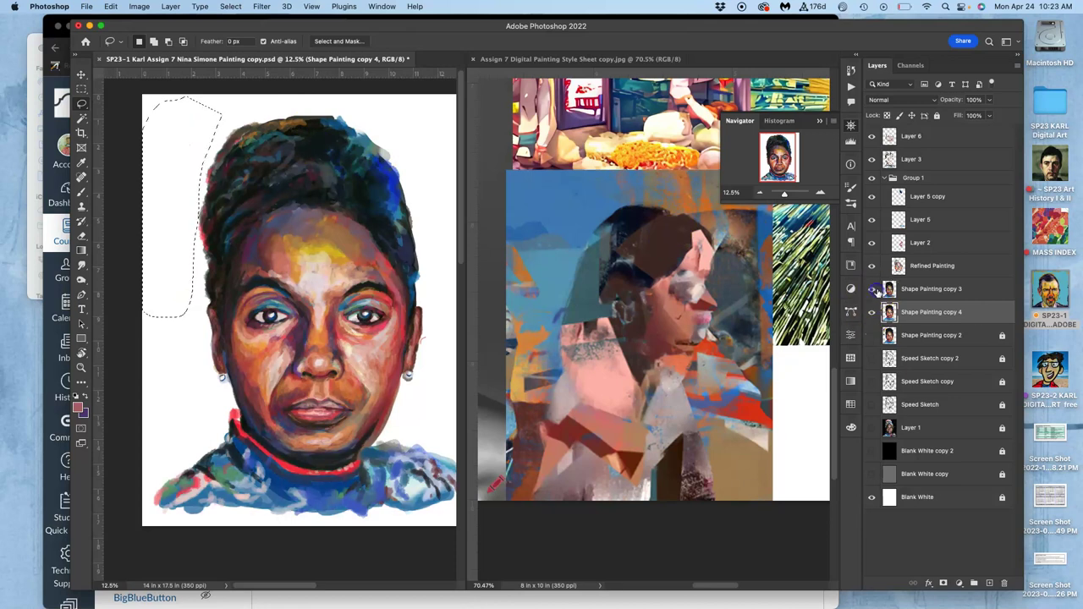
click(872, 289)
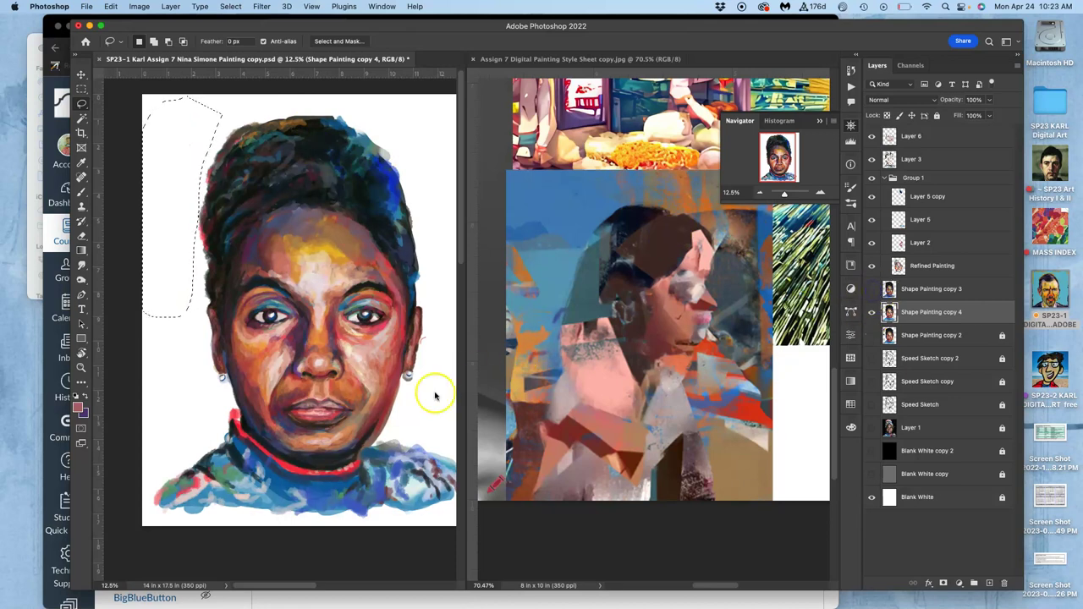
Lasso the stray strokes above the shoulder beside the jaw, clear them from the paint layers up through Layer 3, and deselect
drag(394, 421, 376, 441)
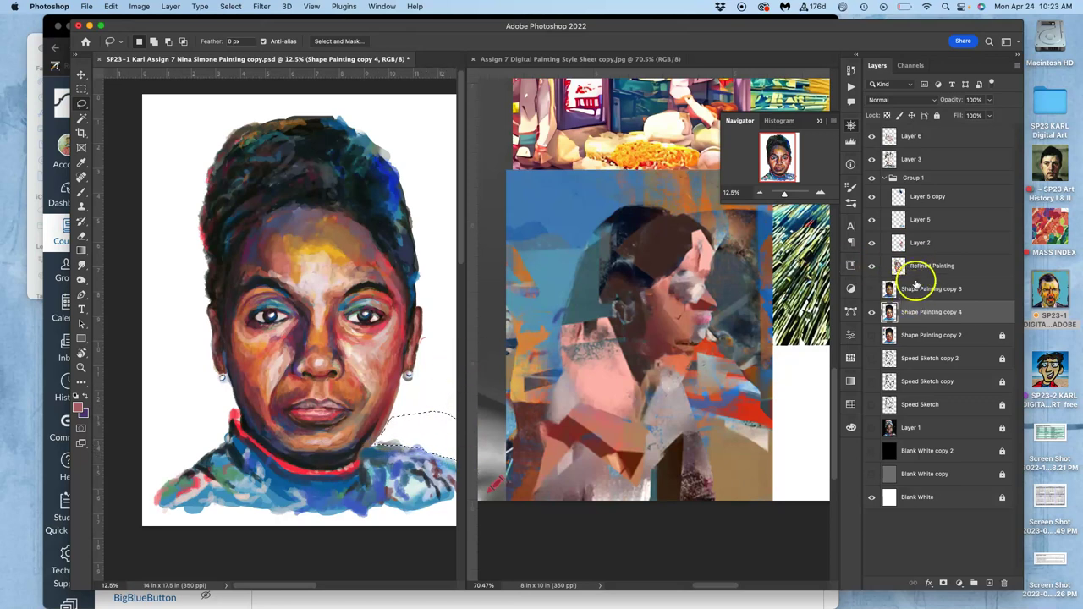
click(919, 269)
click(921, 222)
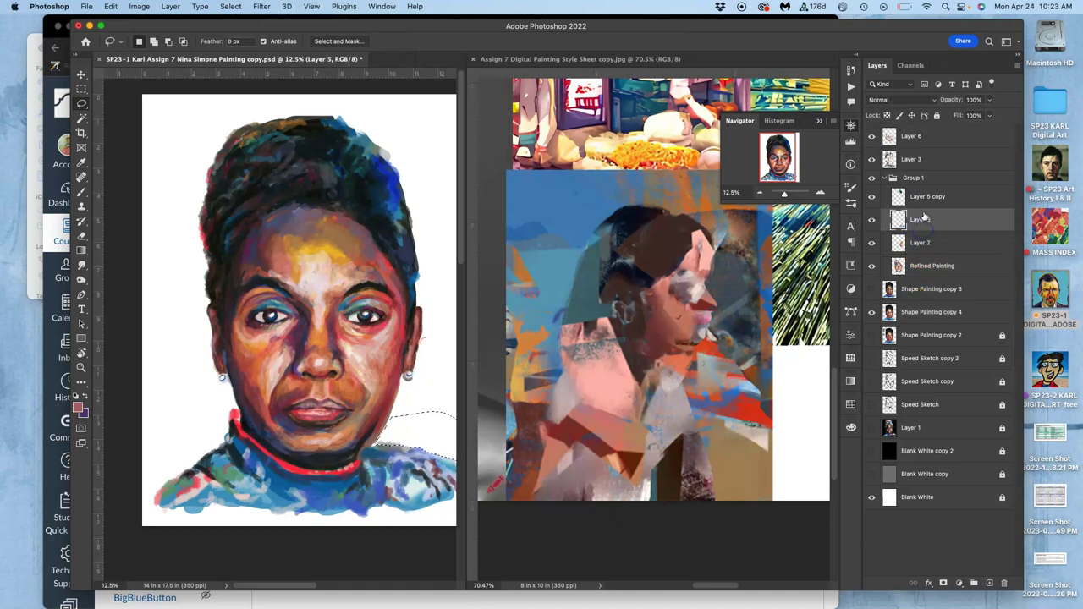
click(928, 197)
click(922, 178)
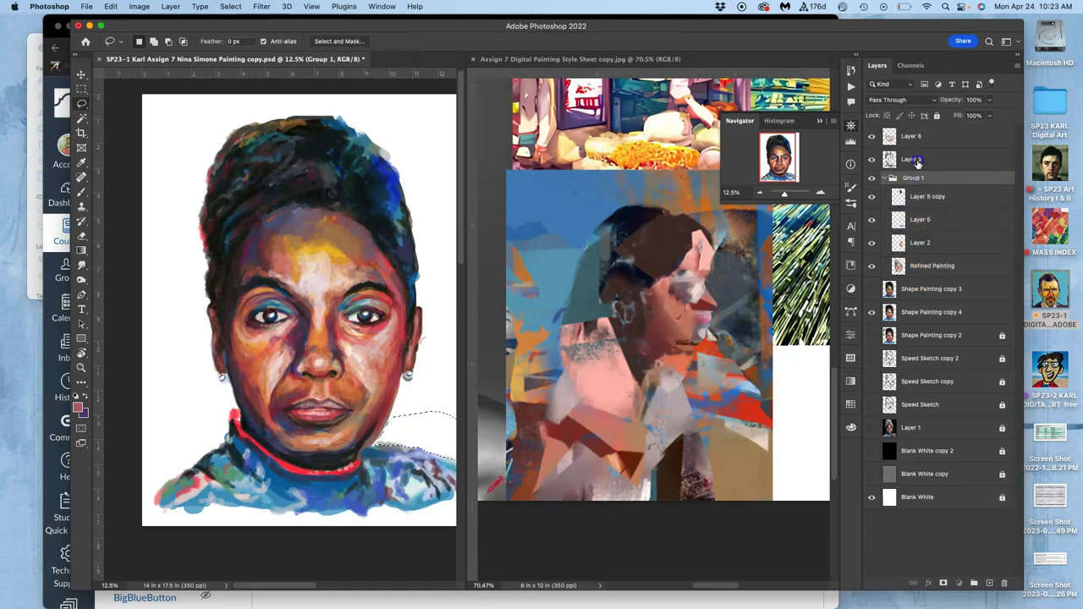
click(918, 162)
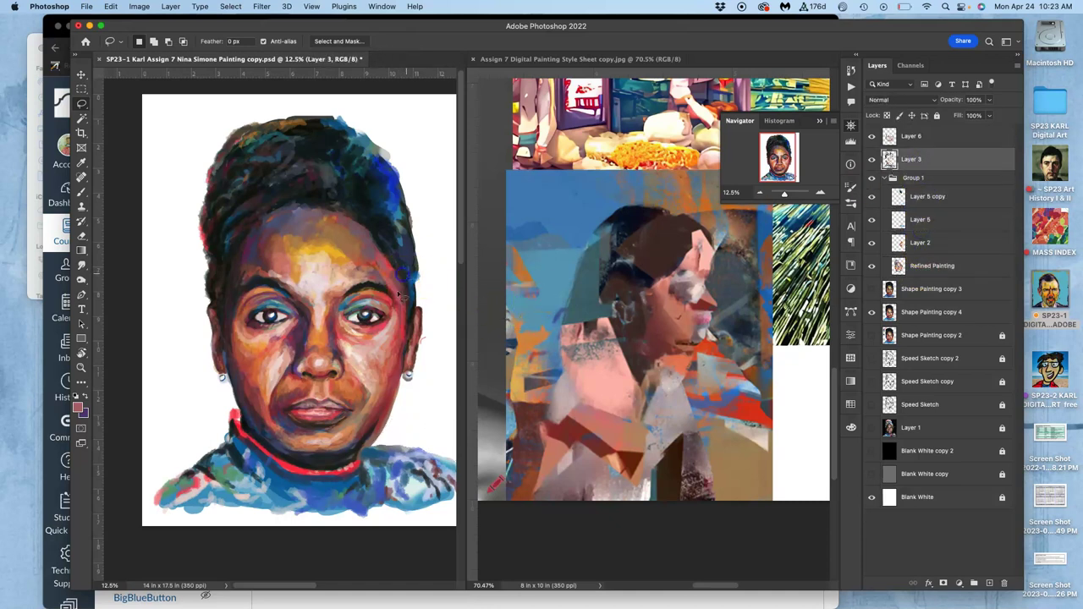
key(super+equal)
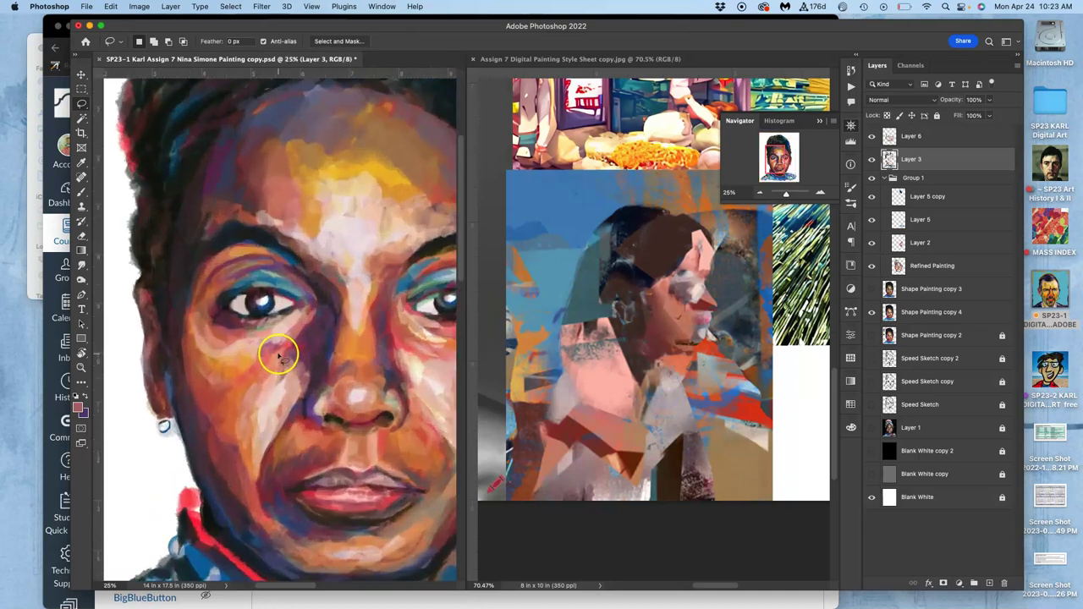